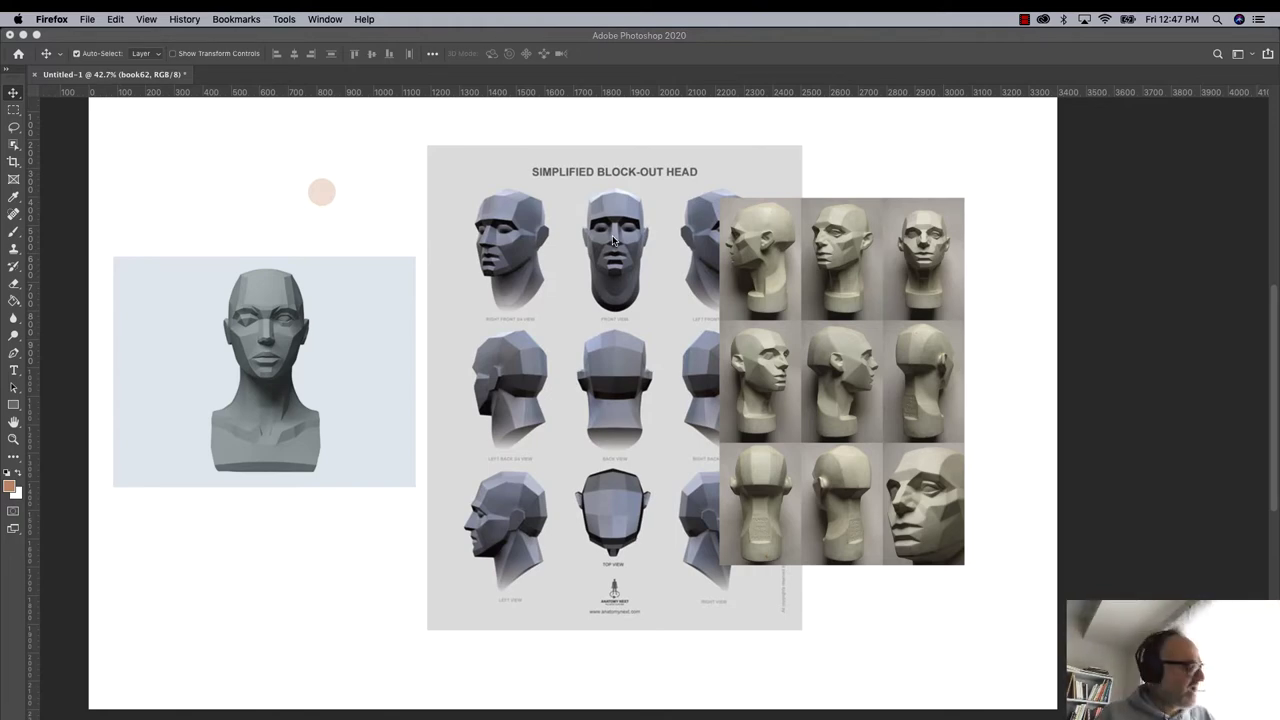
- Switch to Photoshop and hide the IMG_1912 and IMG_1906 layers, keeping only the grey bust reference image displayed
click(359, 125)
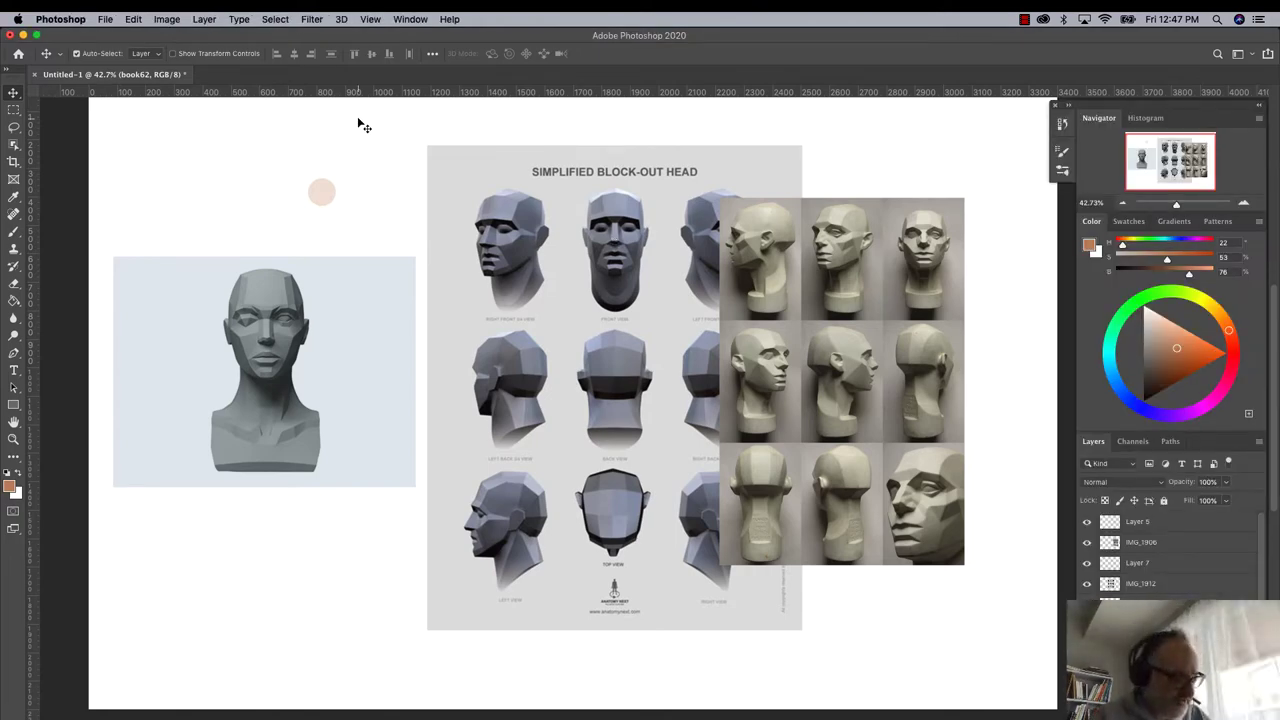
click(1087, 584)
click(1087, 542)
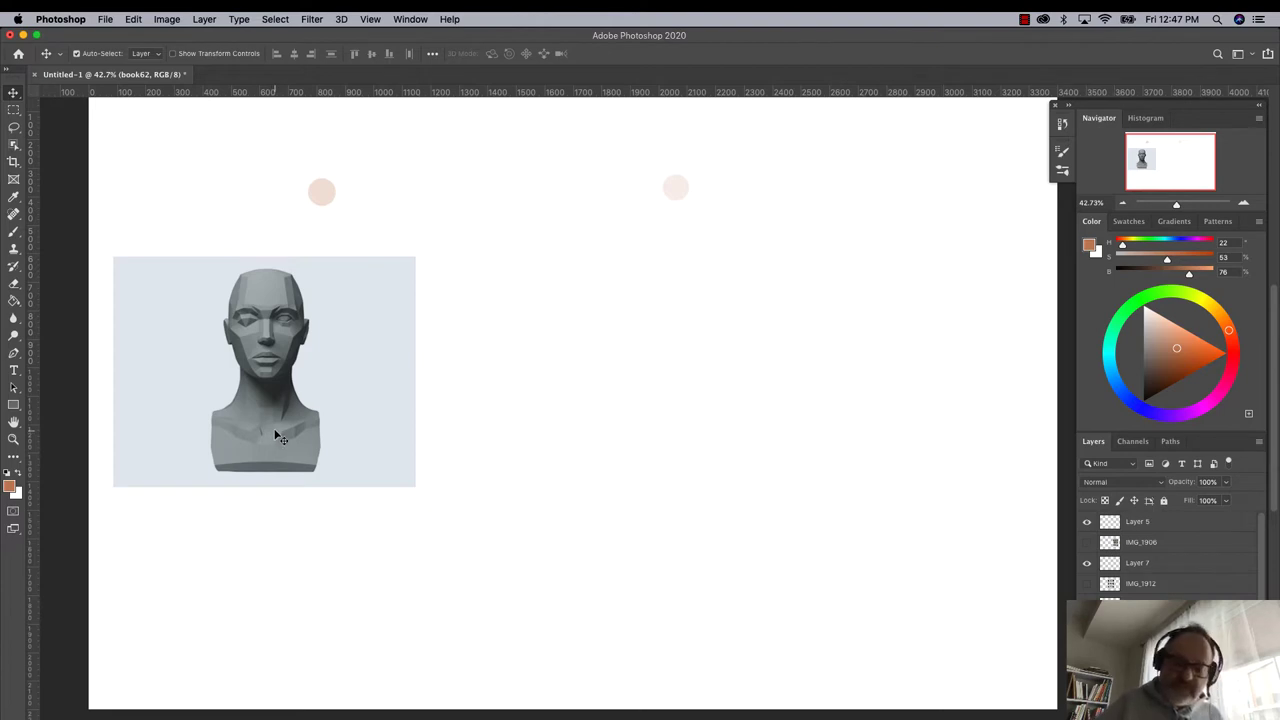
key(super+equal)
key(super+equal)
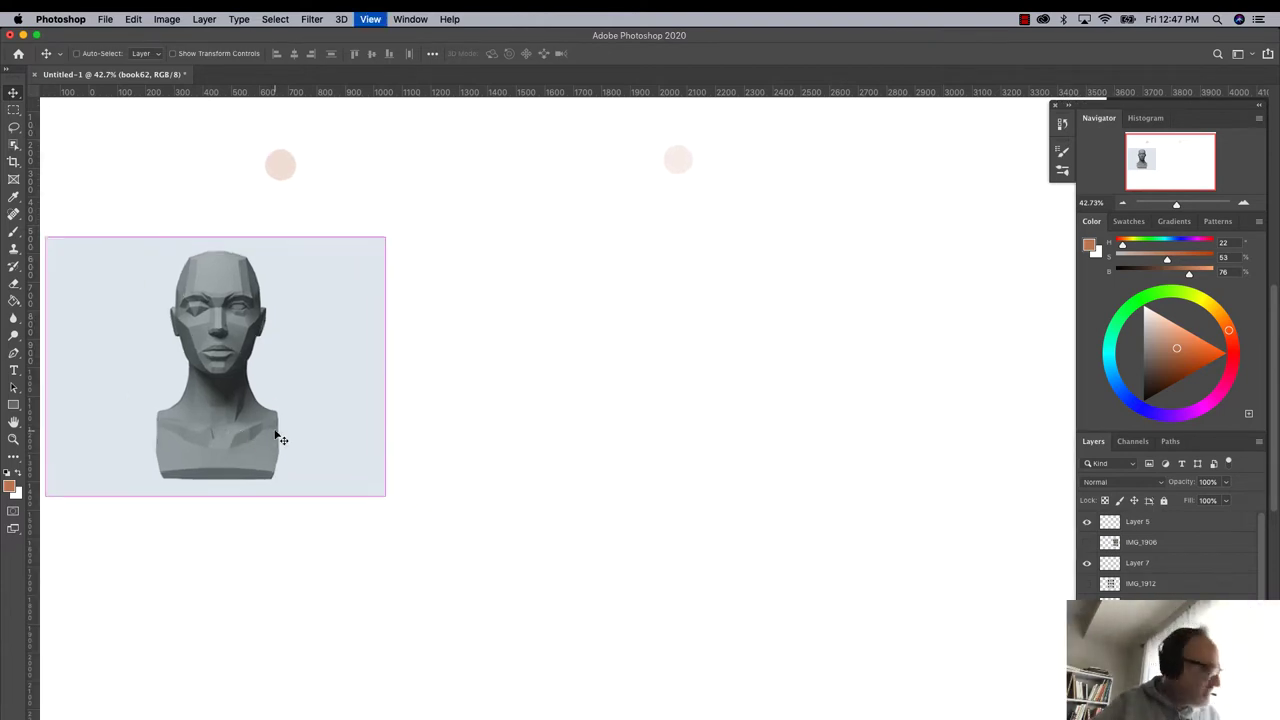
drag(174, 503, 421, 517)
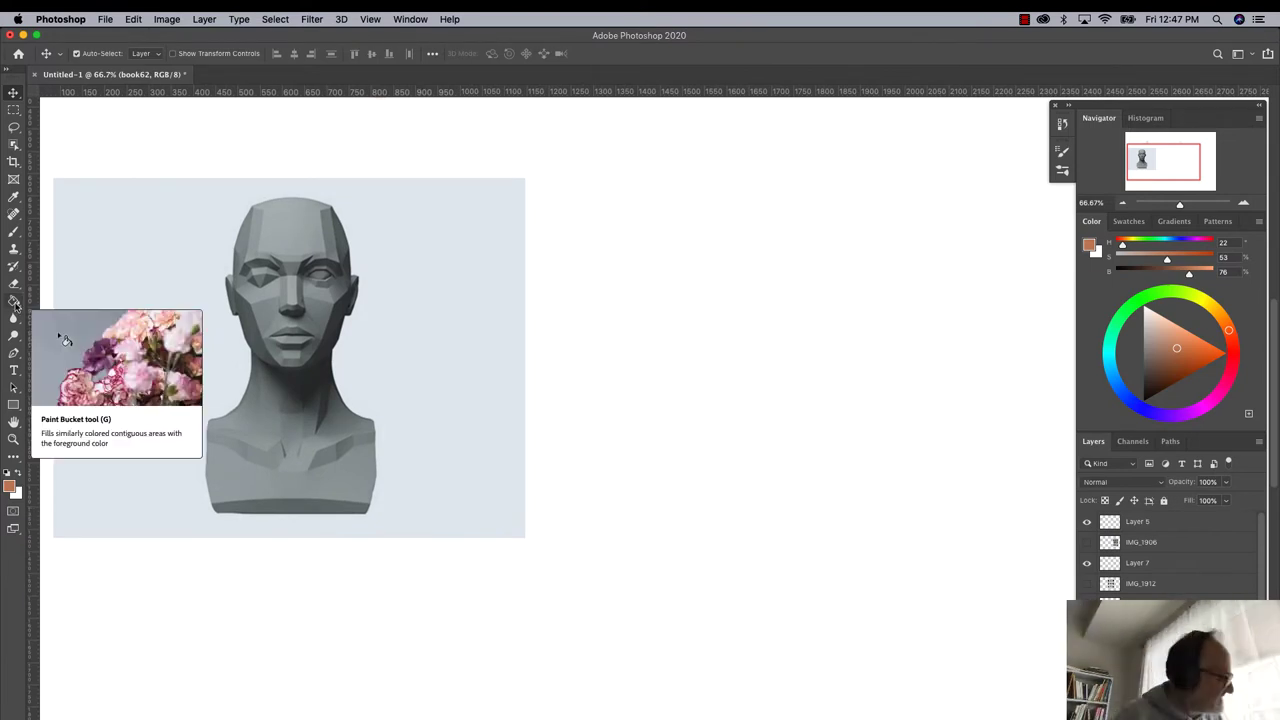
- Choose the Hard Round brush from the General Brushes group for the Brush tool
click(14, 234)
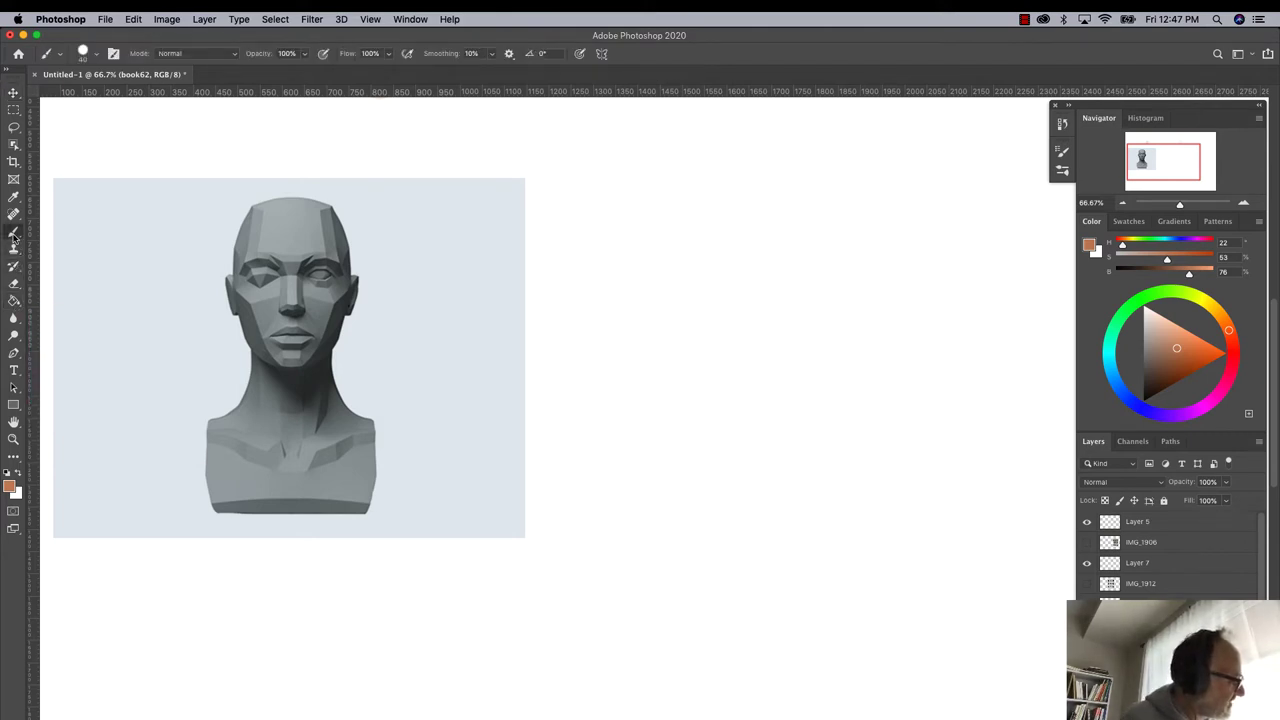
click(84, 54)
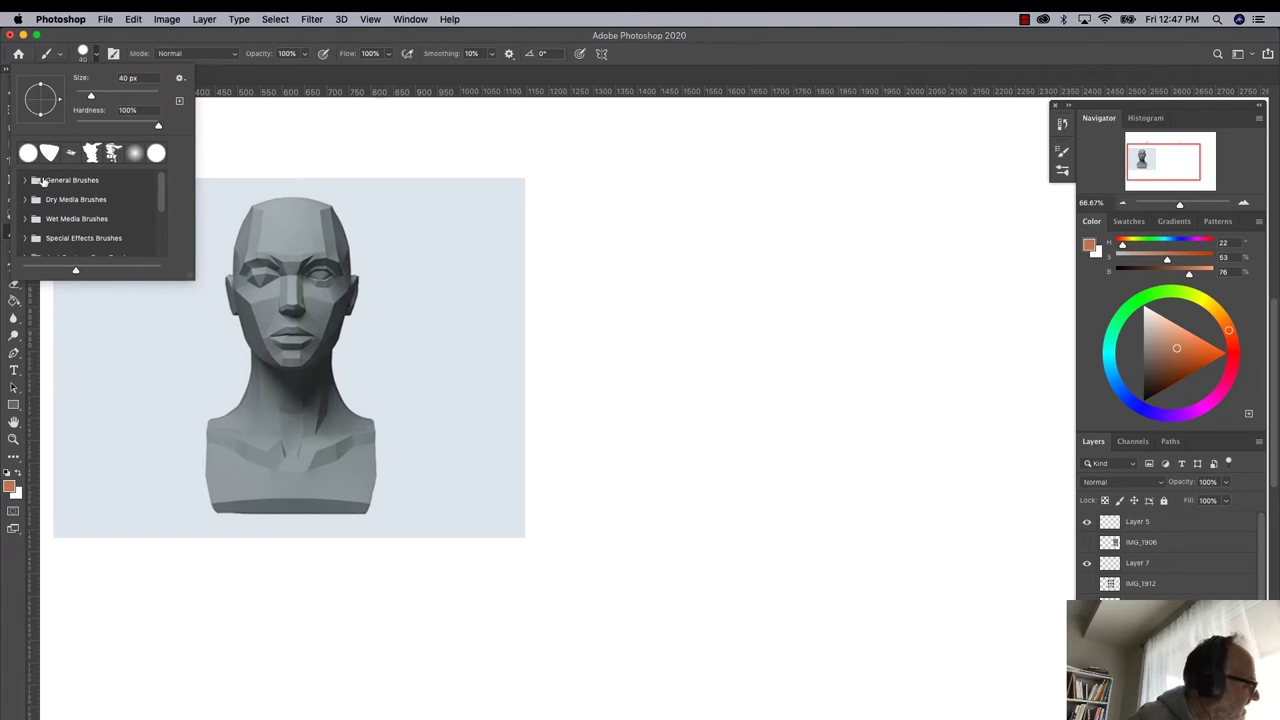
click(25, 180)
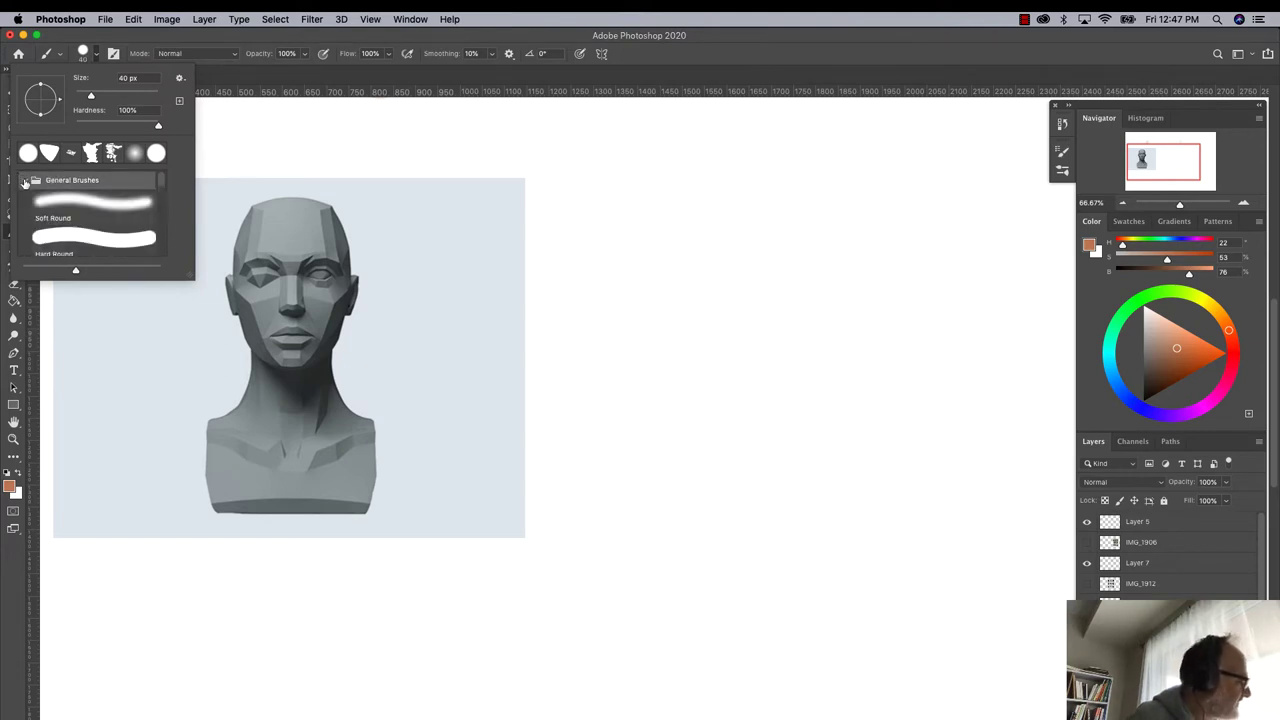
click(52, 244)
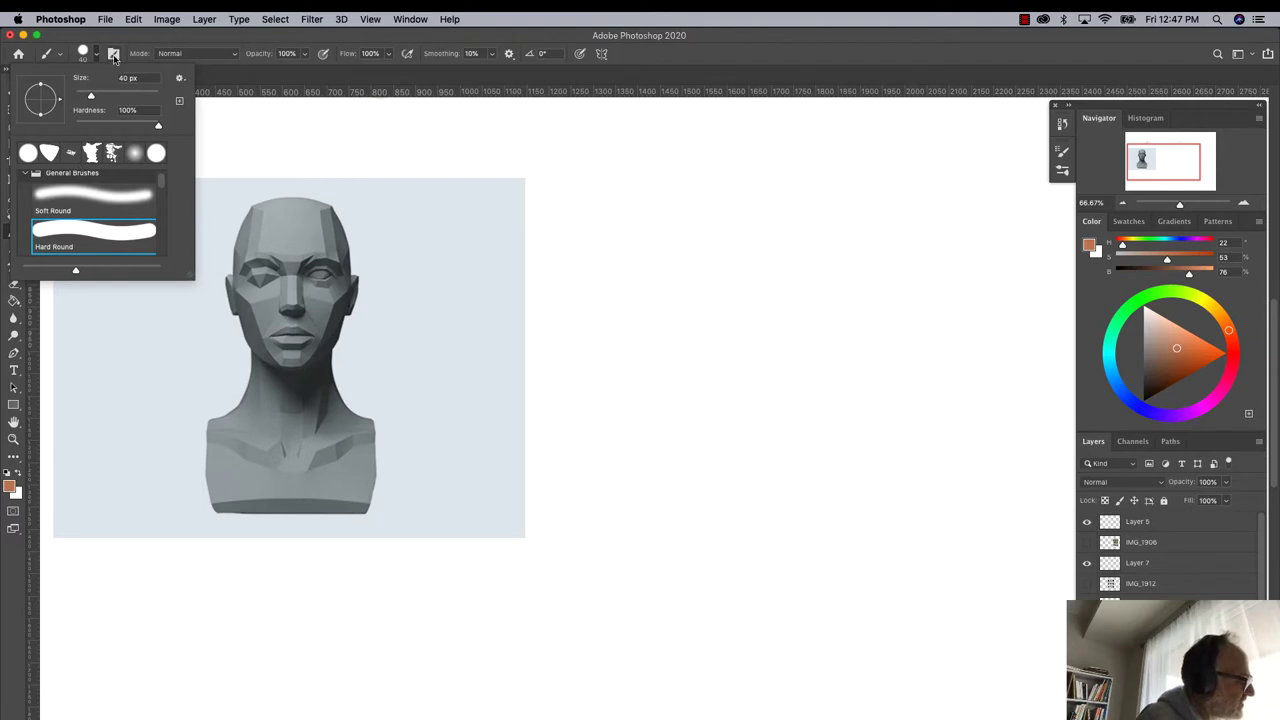
- Enable Shape Dynamics and Scattering in the brush settings, testing the brush with zigzag strokes beside the bust image
click(112, 57)
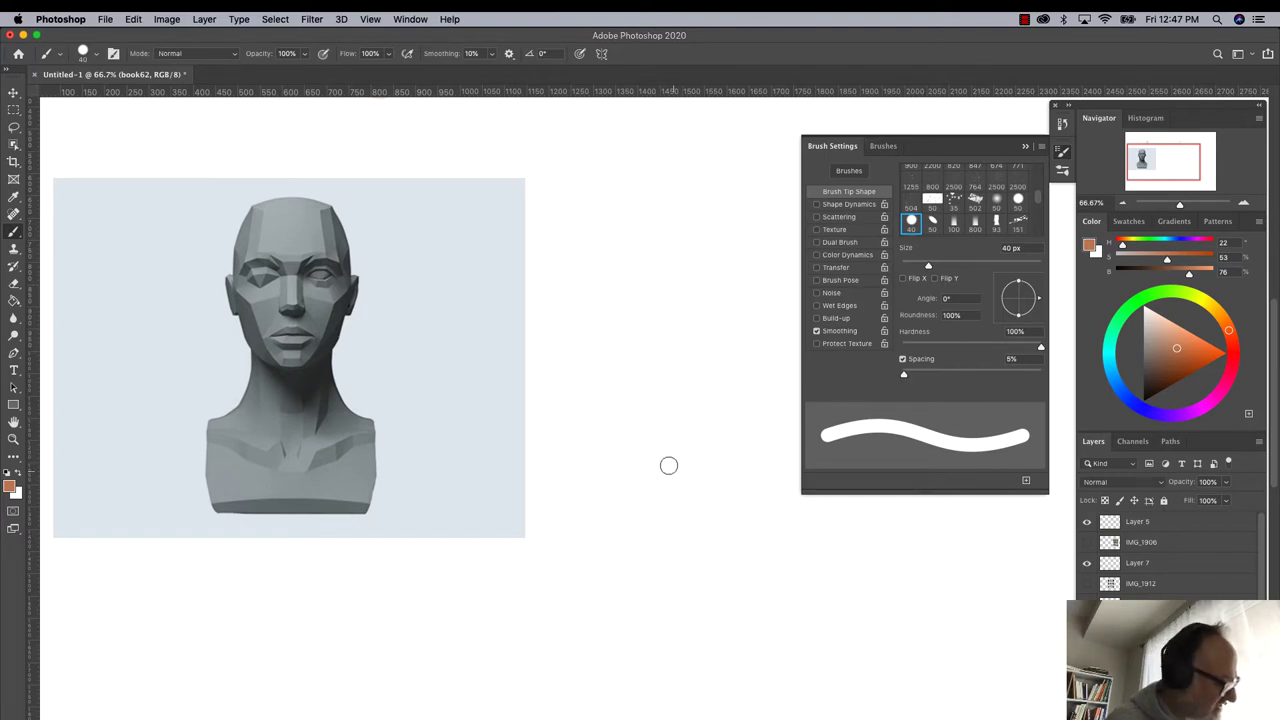
mouse_move(669, 463)
mouse_down()
mouse_move(673, 526)
mouse_move(634, 614)
mouse_up()
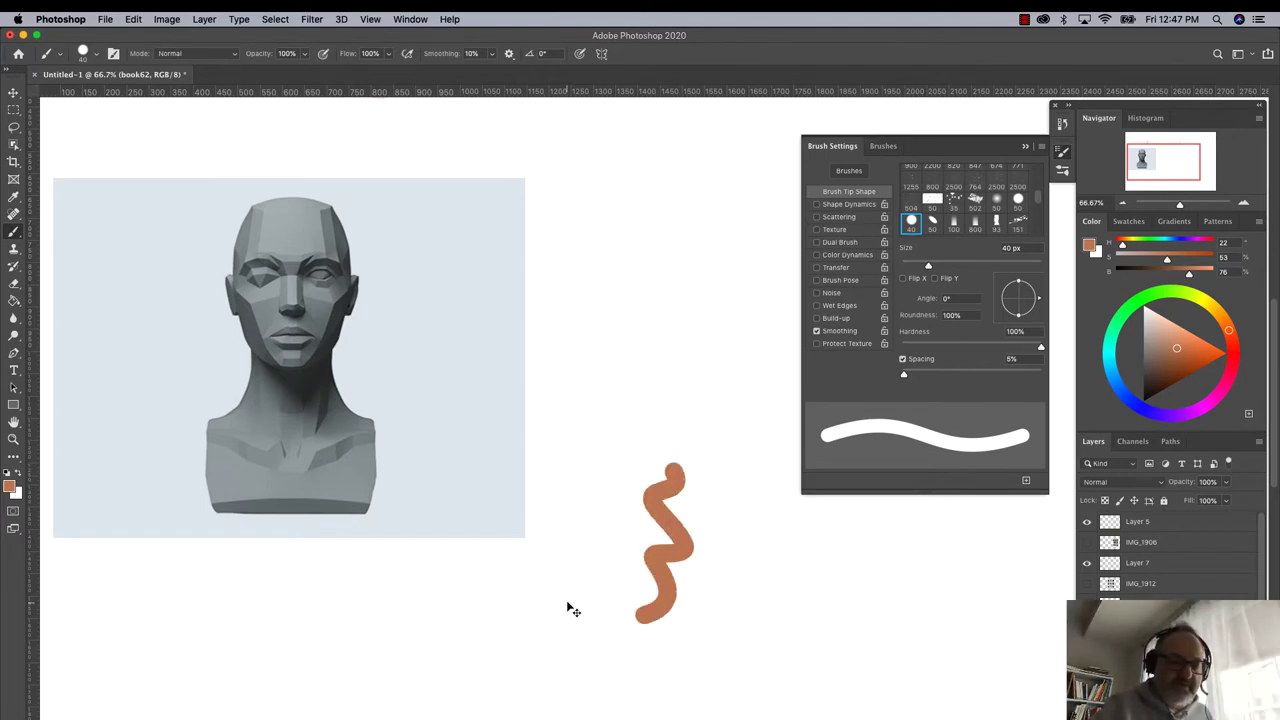
key(super+z)
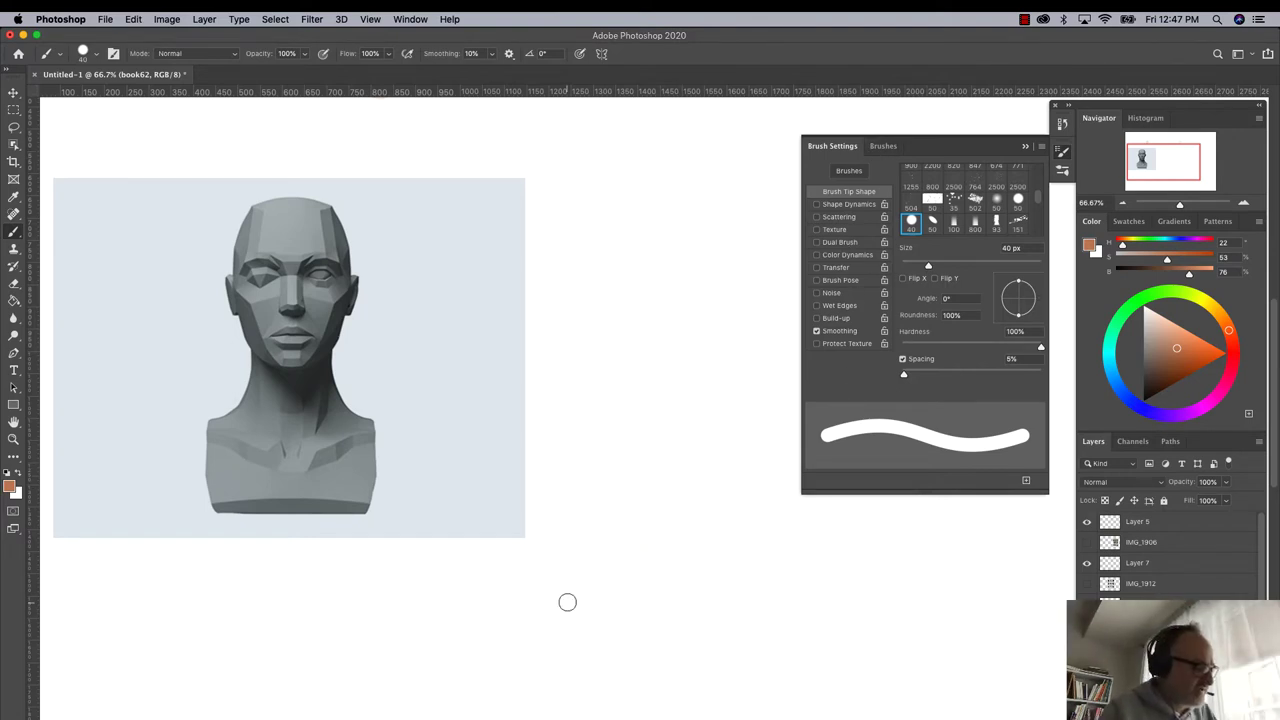
click(816, 204)
mouse_move(628, 457)
mouse_down()
mouse_move(617, 498)
mouse_move(632, 572)
mouse_up()
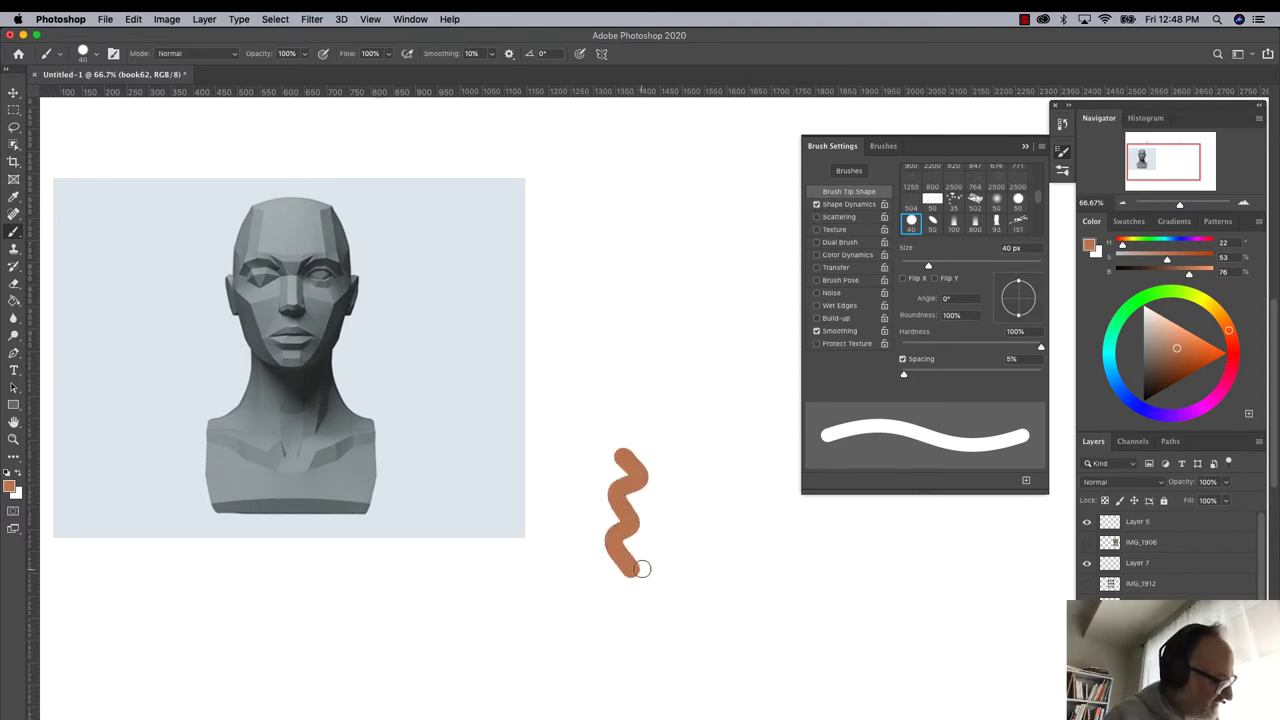
click(817, 217)
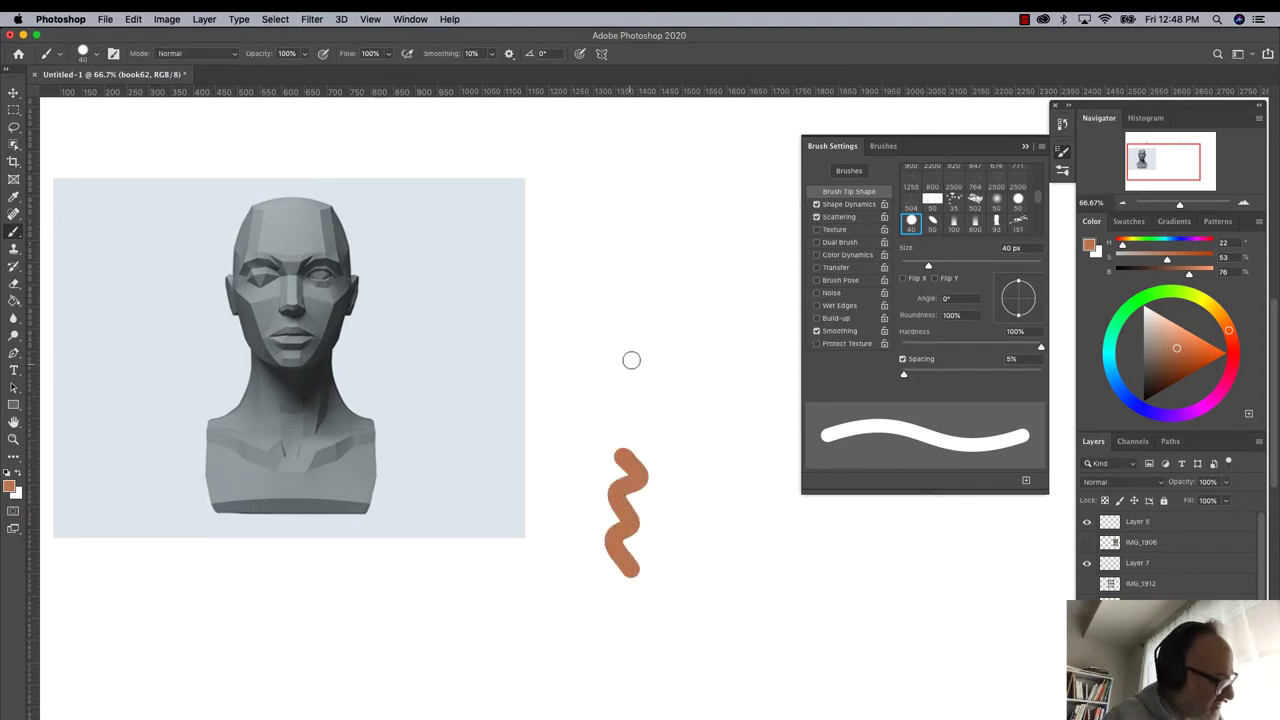
drag(622, 372, 698, 524)
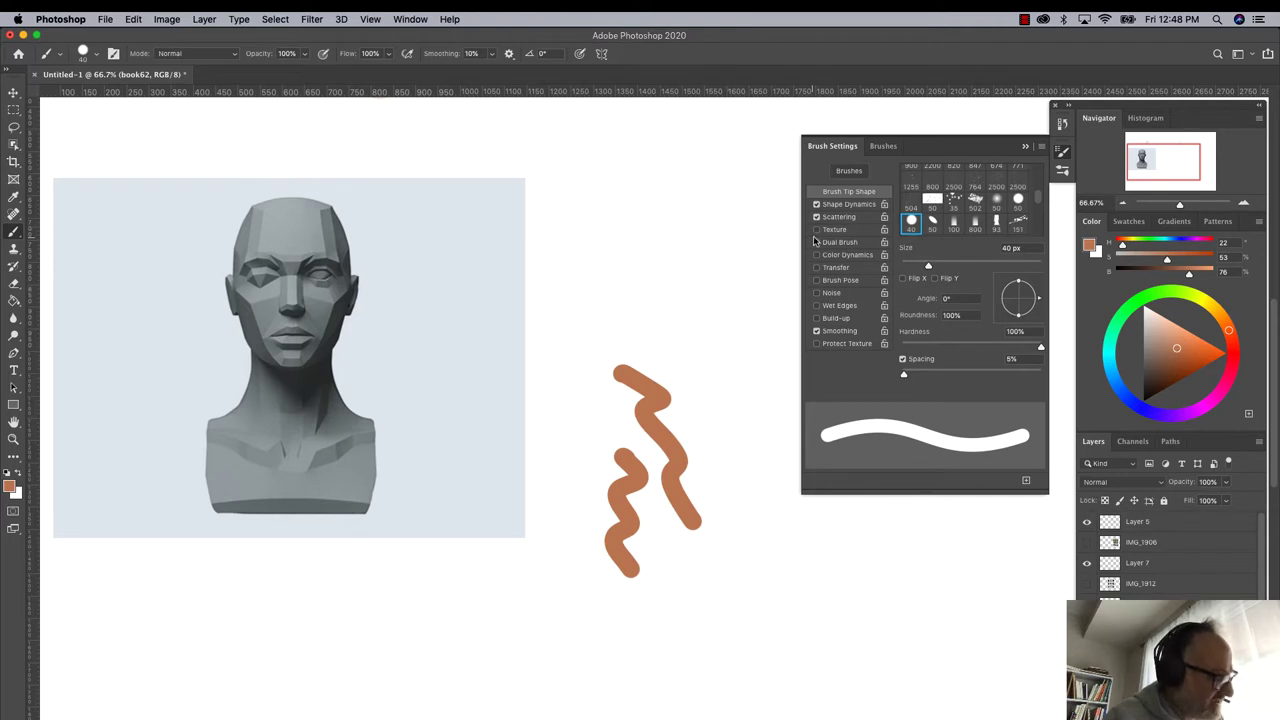
- Enable Build-up for the brush and test it with dense overlapping strokes below the earlier ones
click(816, 318)
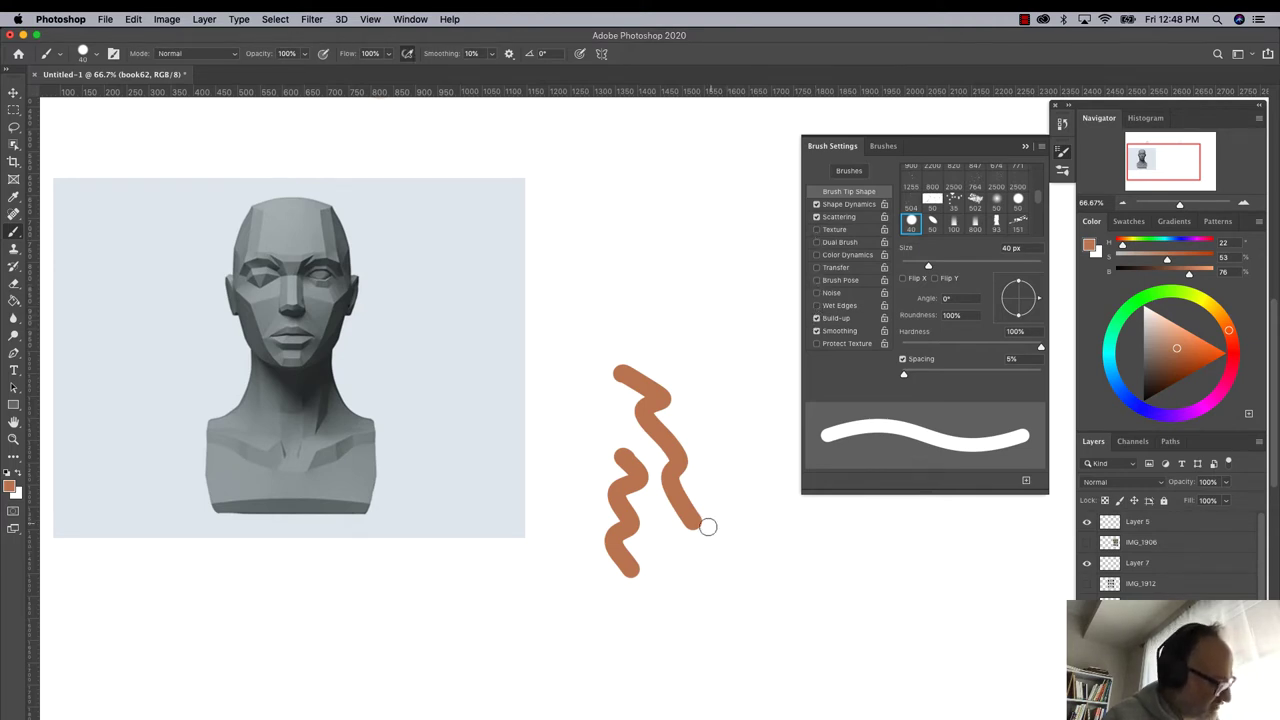
mouse_move(706, 526)
mouse_down()
mouse_move(732, 542)
mouse_move(737, 614)
mouse_up()
mouse_move(686, 576)
mouse_down()
mouse_move(725, 605)
mouse_move(738, 660)
mouse_move(703, 645)
mouse_up()
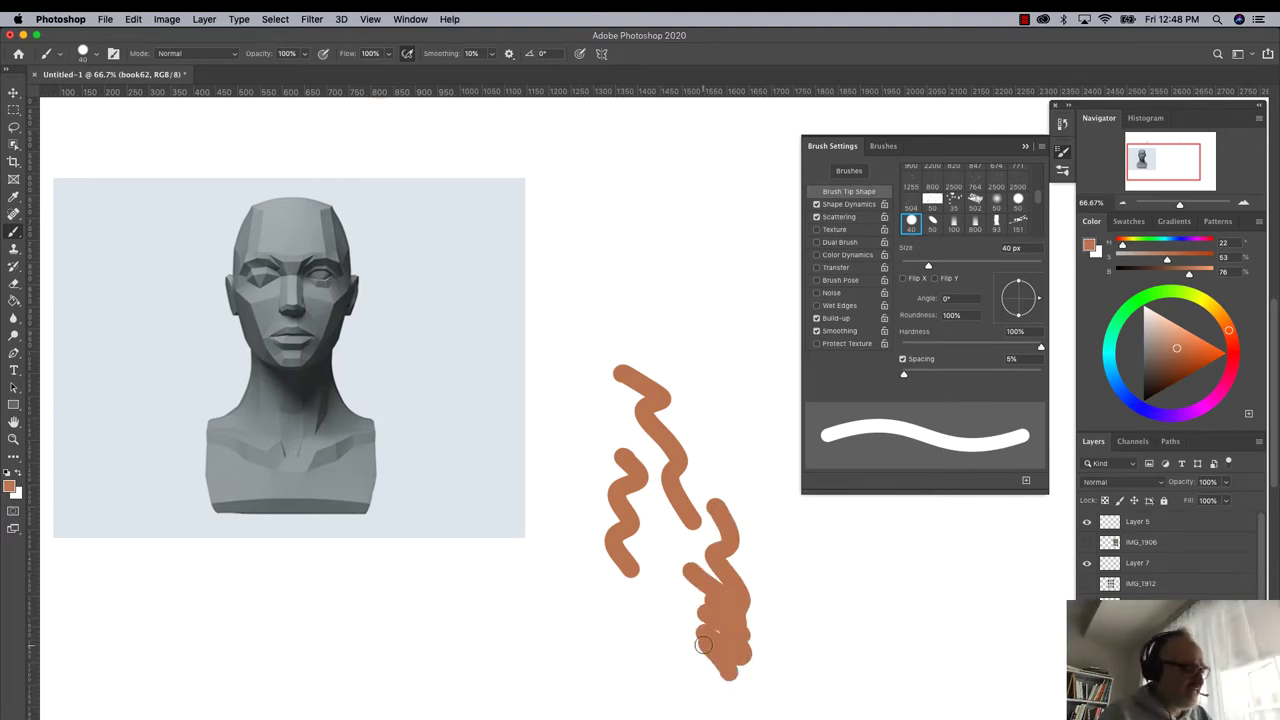
- Set the Size Jitter control under Shape Dynamics and the Scatter control under Scattering to Pen Pressure
click(837, 202)
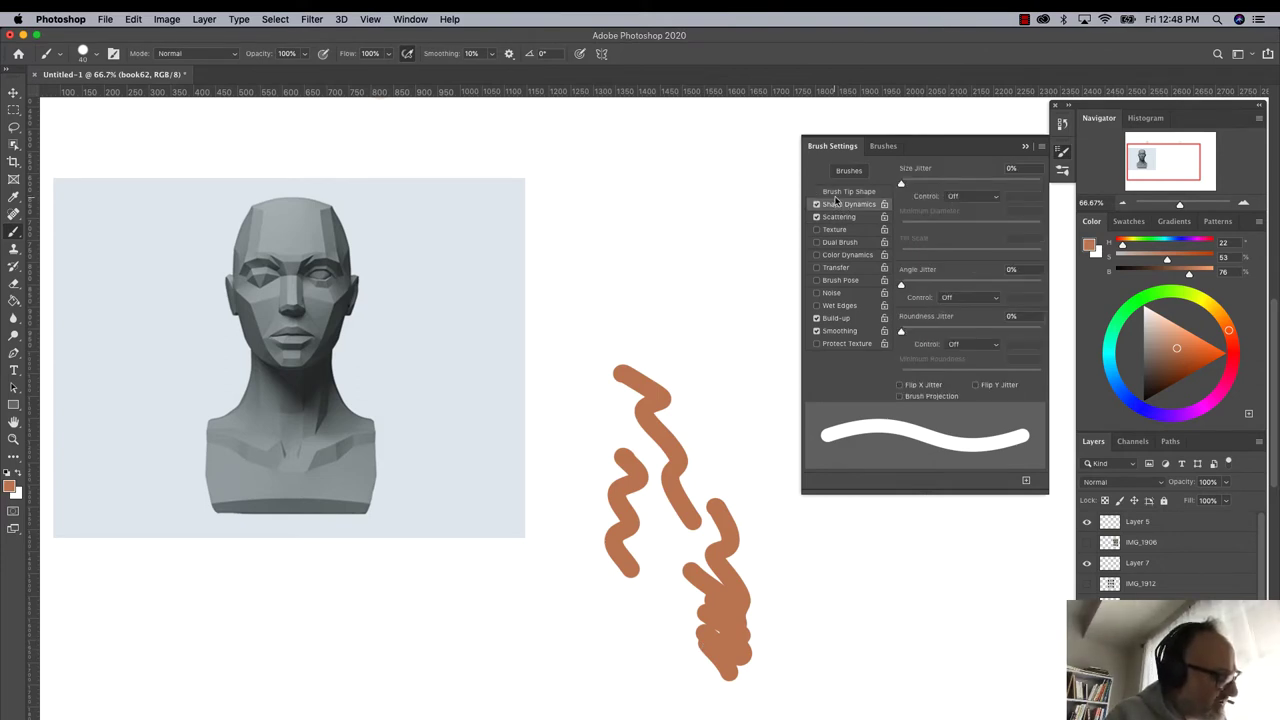
click(958, 197)
click(955, 213)
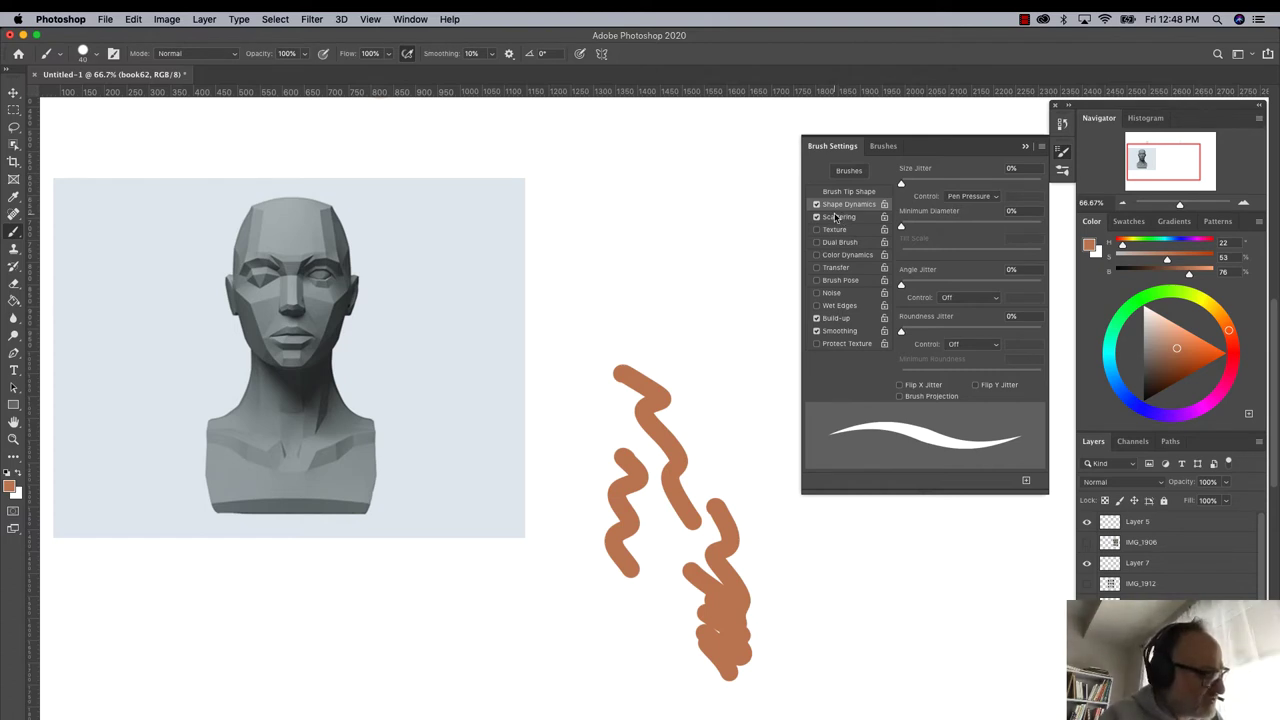
click(838, 217)
click(972, 198)
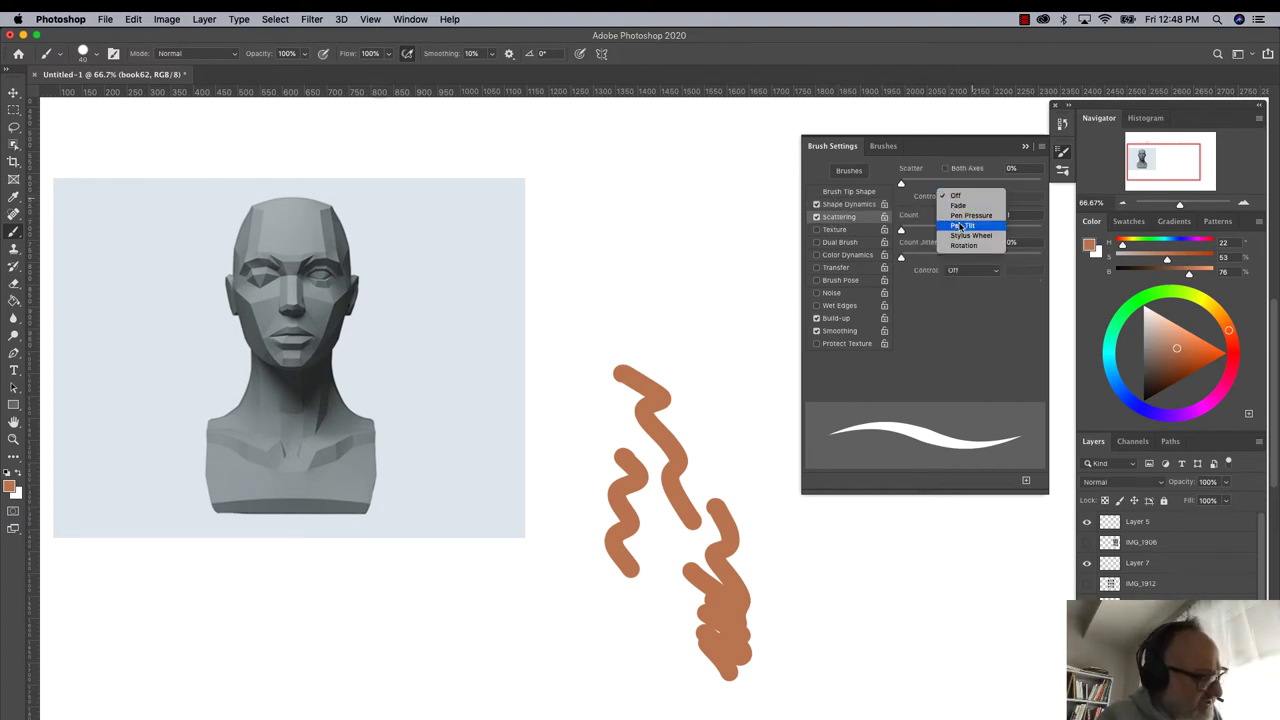
click(958, 214)
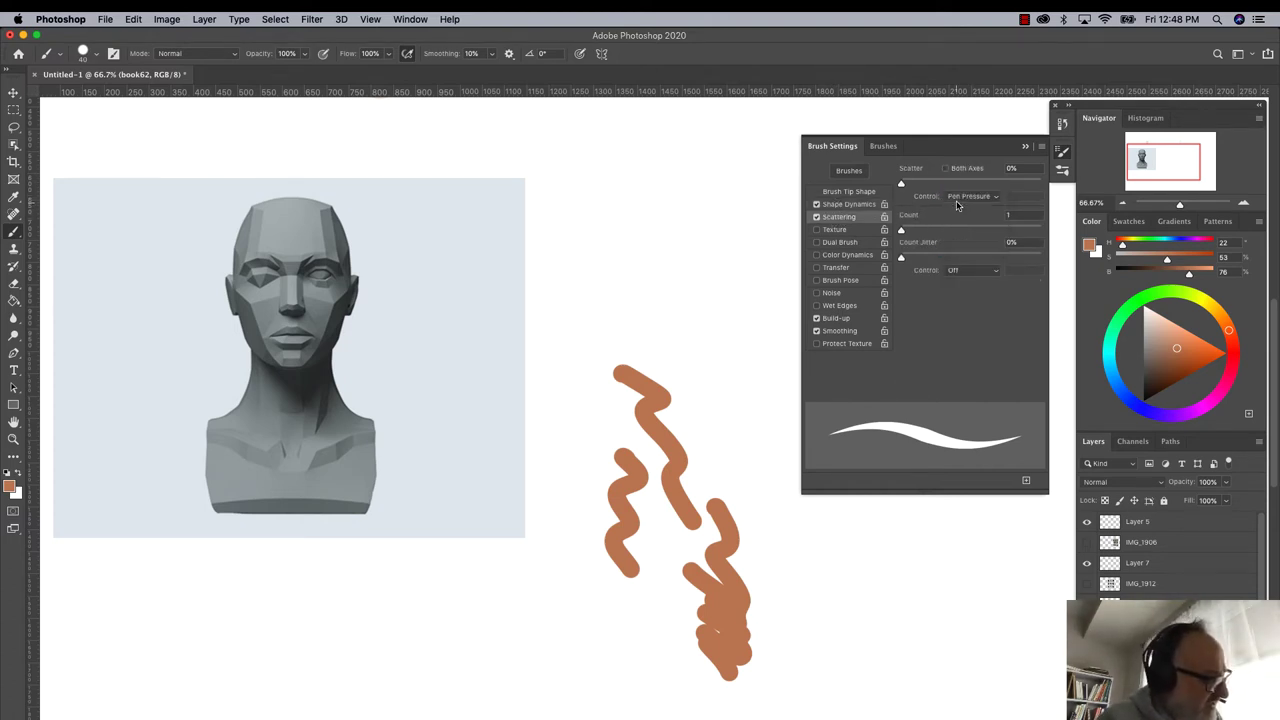
- Turn off Smoothing with Build-up kept on, and paint pressure-varied test strokes around the existing ones
click(838, 318)
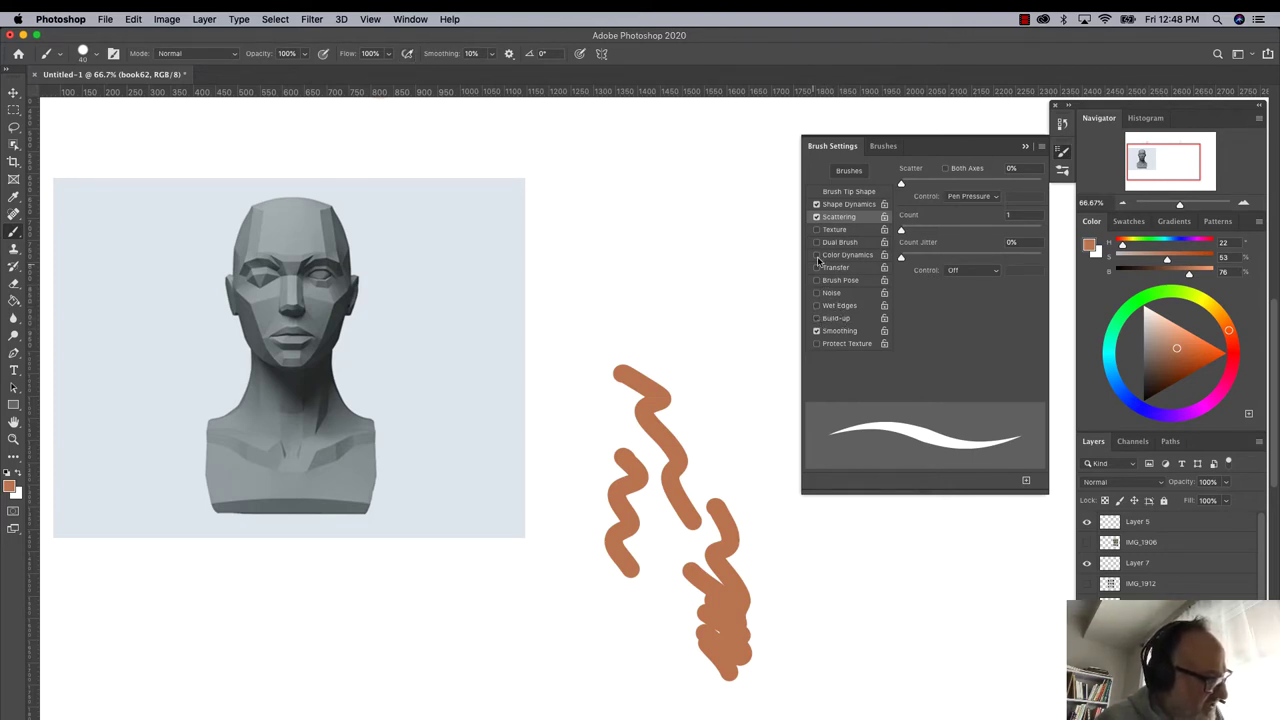
click(828, 319)
click(838, 331)
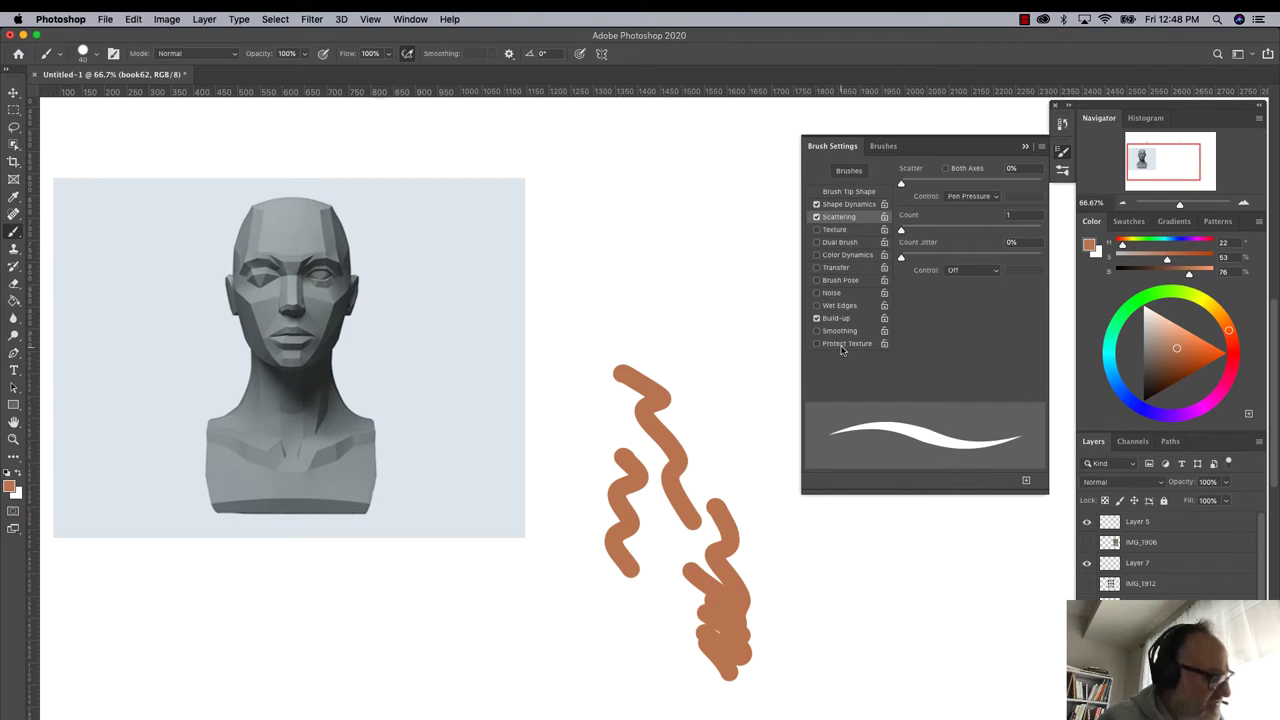
mouse_move(651, 310)
mouse_down()
mouse_move(674, 412)
mouse_move(731, 439)
mouse_move(731, 487)
mouse_move(812, 605)
mouse_move(797, 672)
mouse_up()
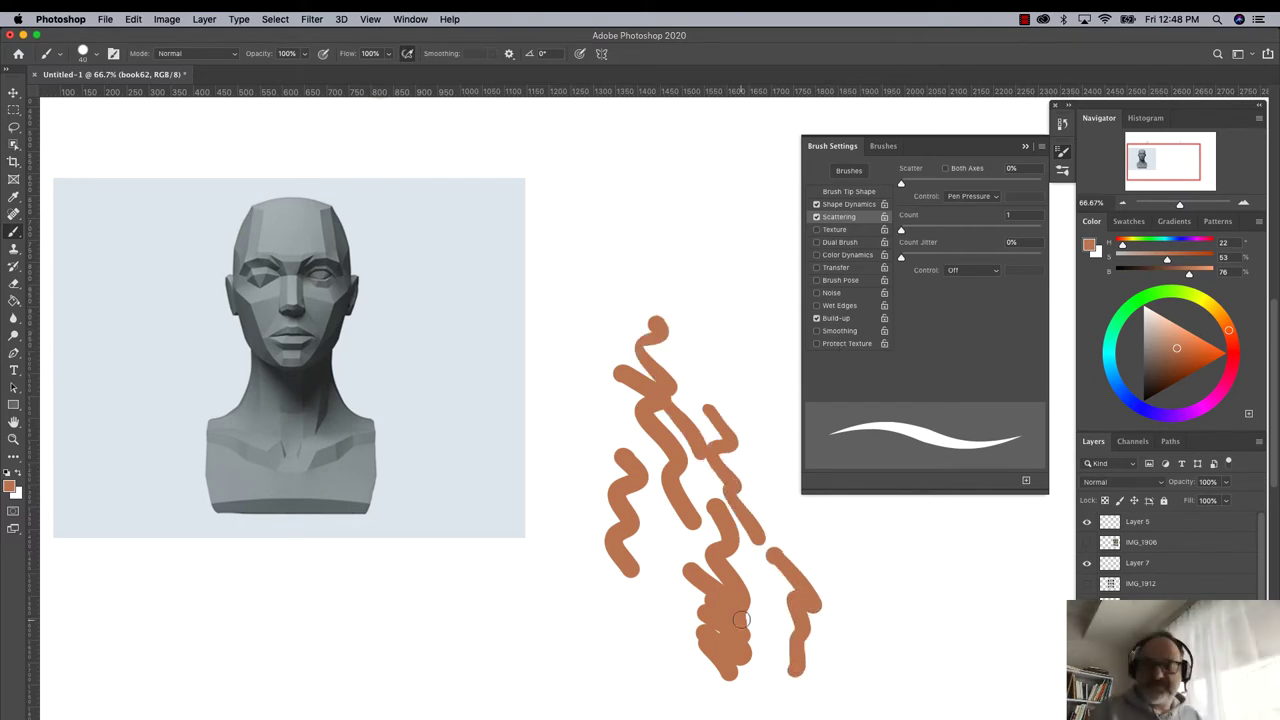
- Reduce the brush size to 15 px
key(bracketleft)
key(bracketleft)
key(bracketleft)
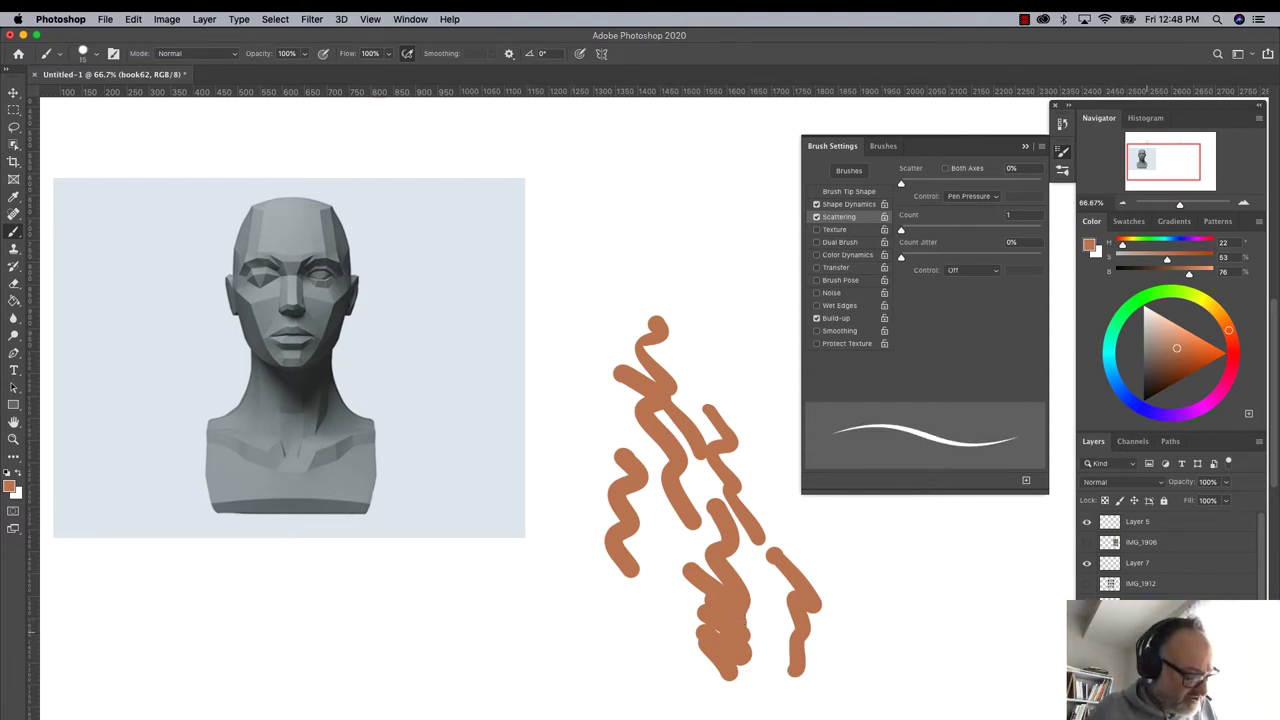
- Outline all the orange test strokes with the Lasso tool and delete them
key(l)
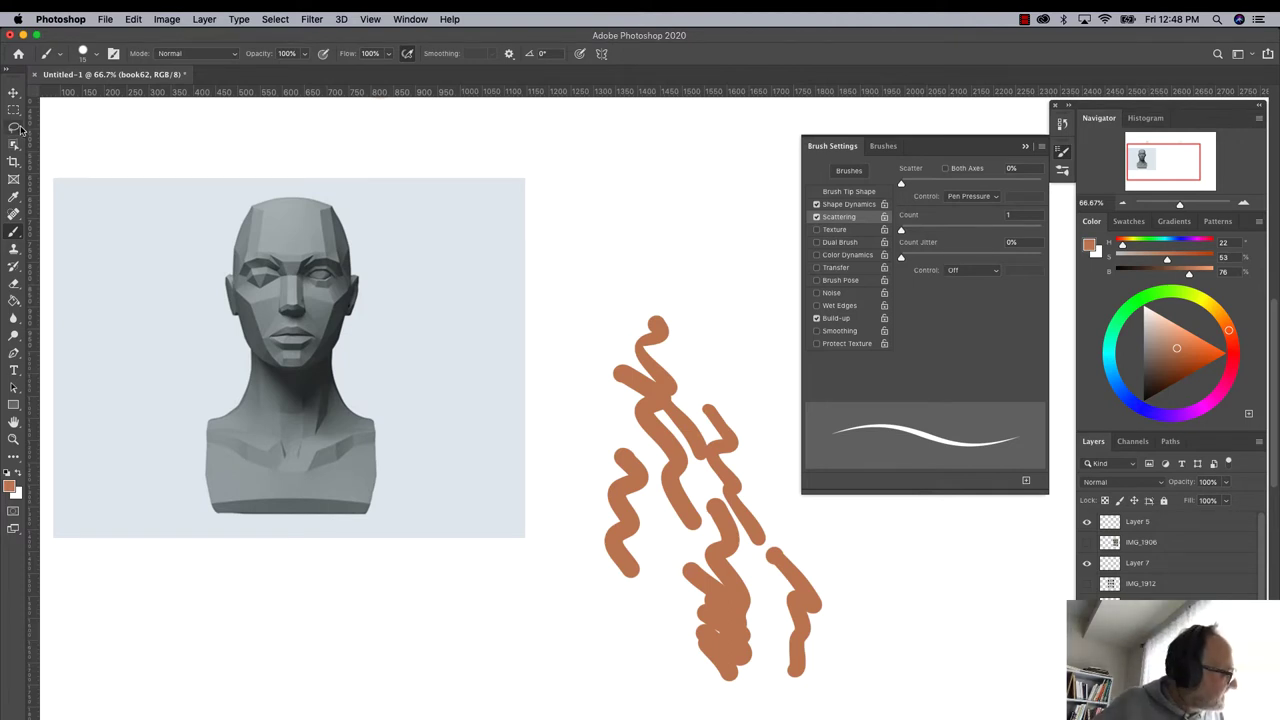
mouse_move(605, 326)
mouse_down()
mouse_move(882, 544)
mouse_move(673, 702)
mouse_move(573, 408)
mouse_move(651, 297)
mouse_up()
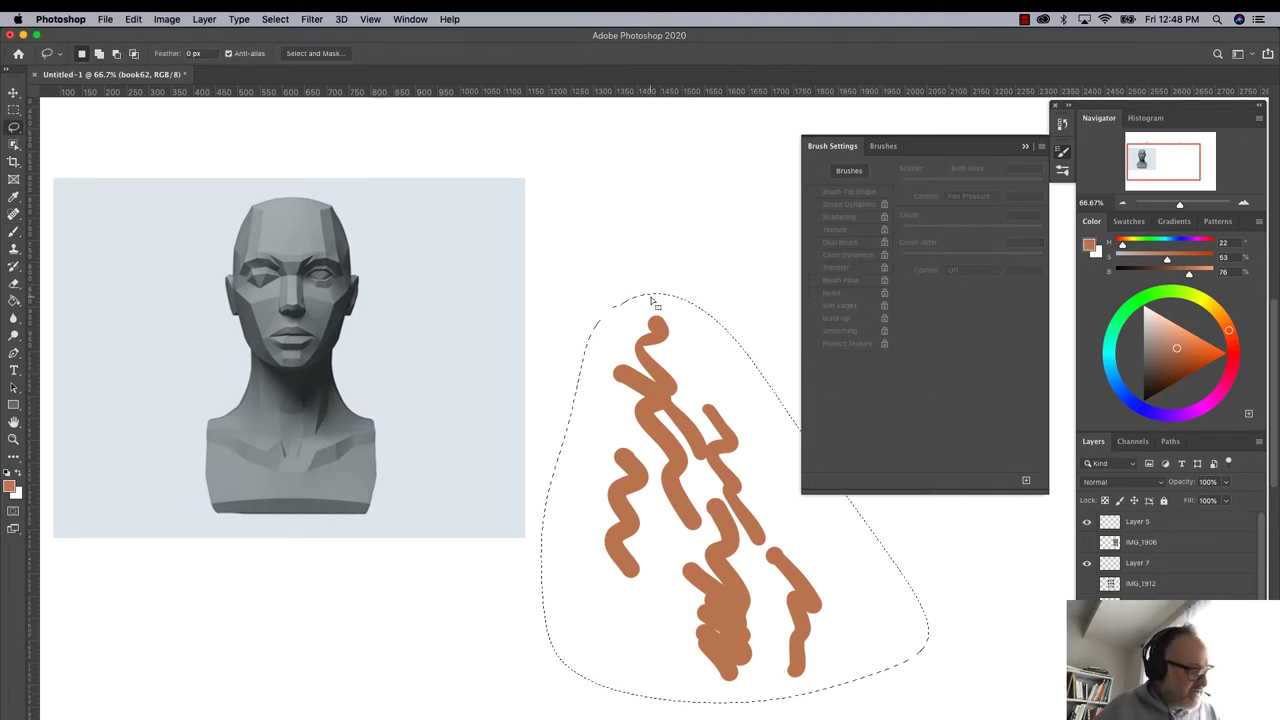
key(Delete)
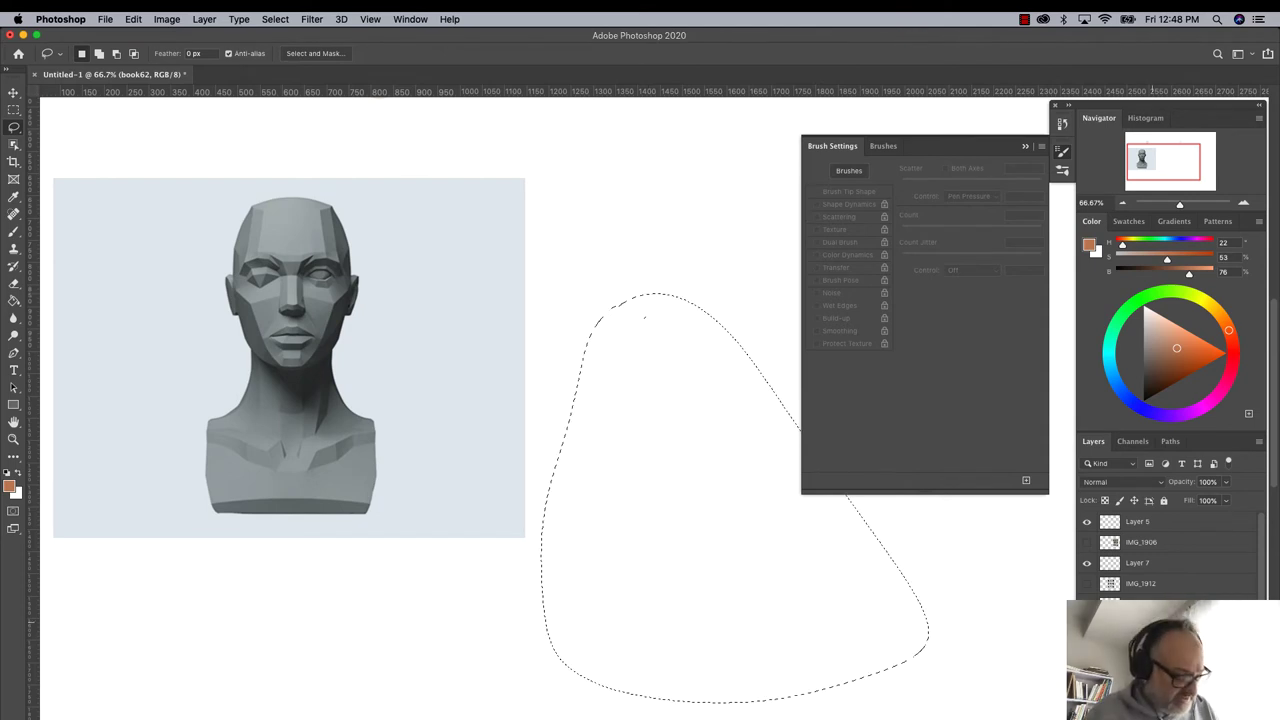
- Lock the book62 layer completely and make Layer 6 active, with the lasso selection cleared and the brush settings closed
click(1164, 501)
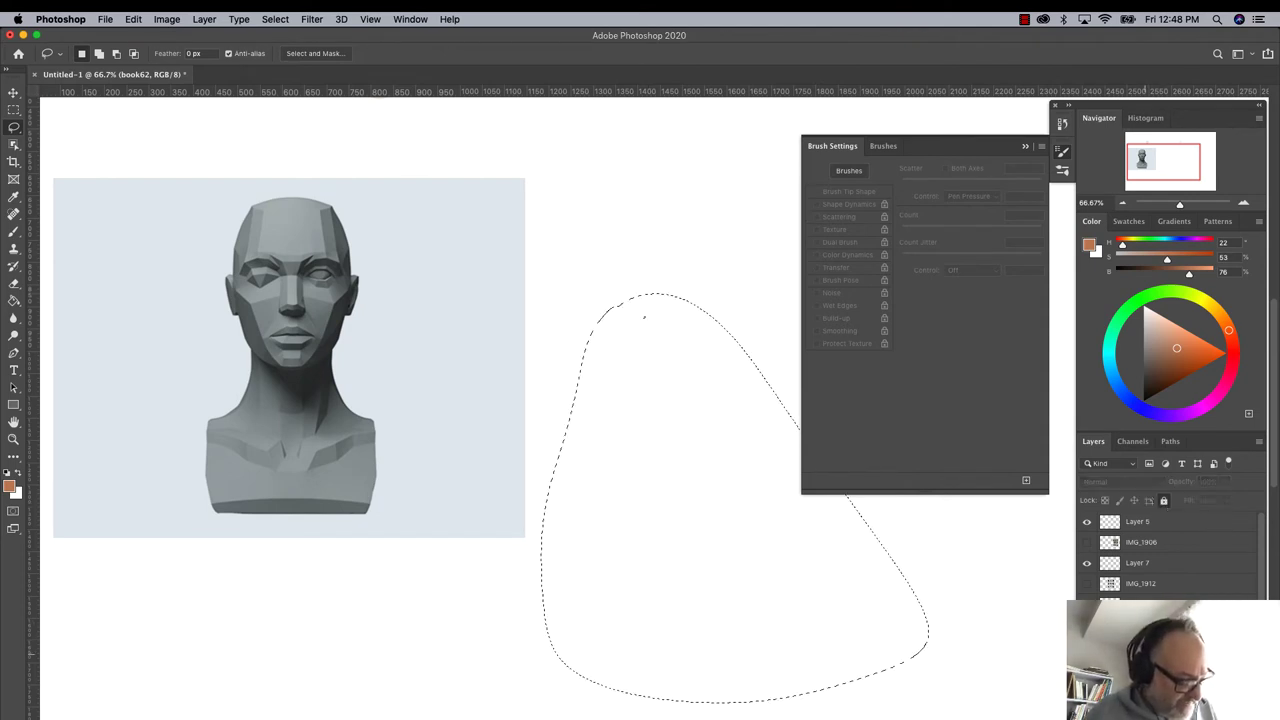
click(1160, 597)
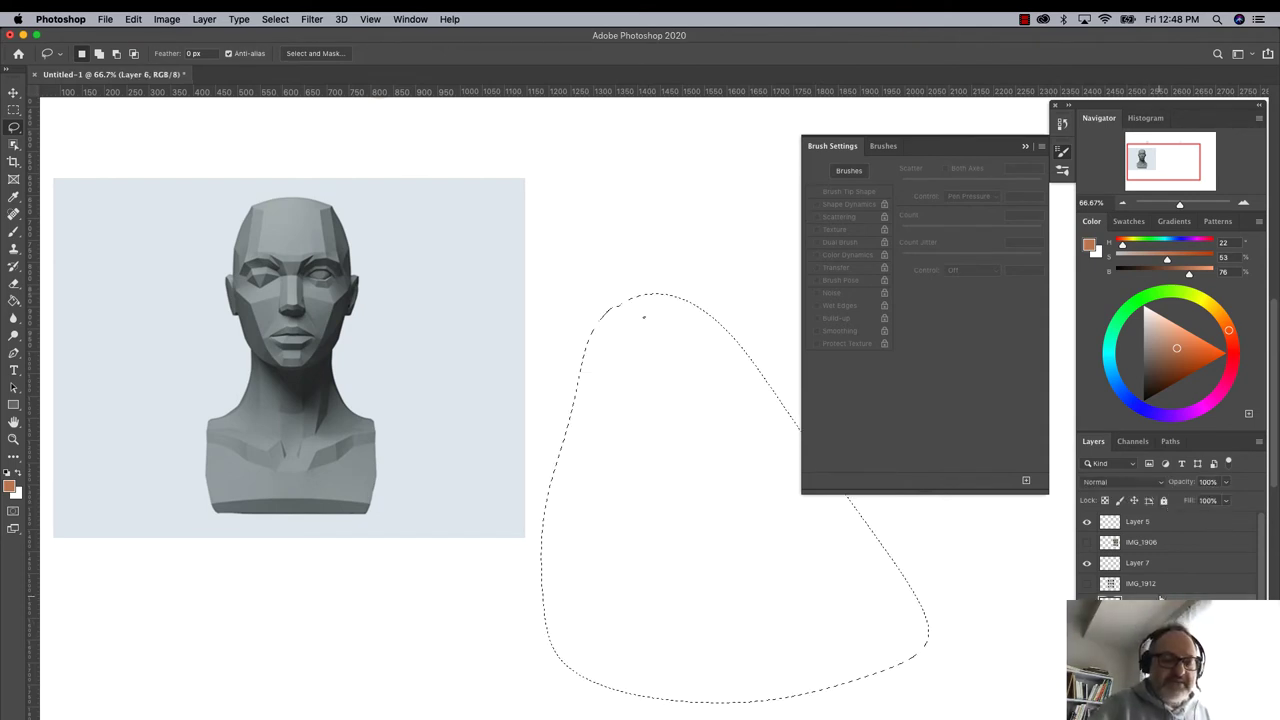
key(super+d)
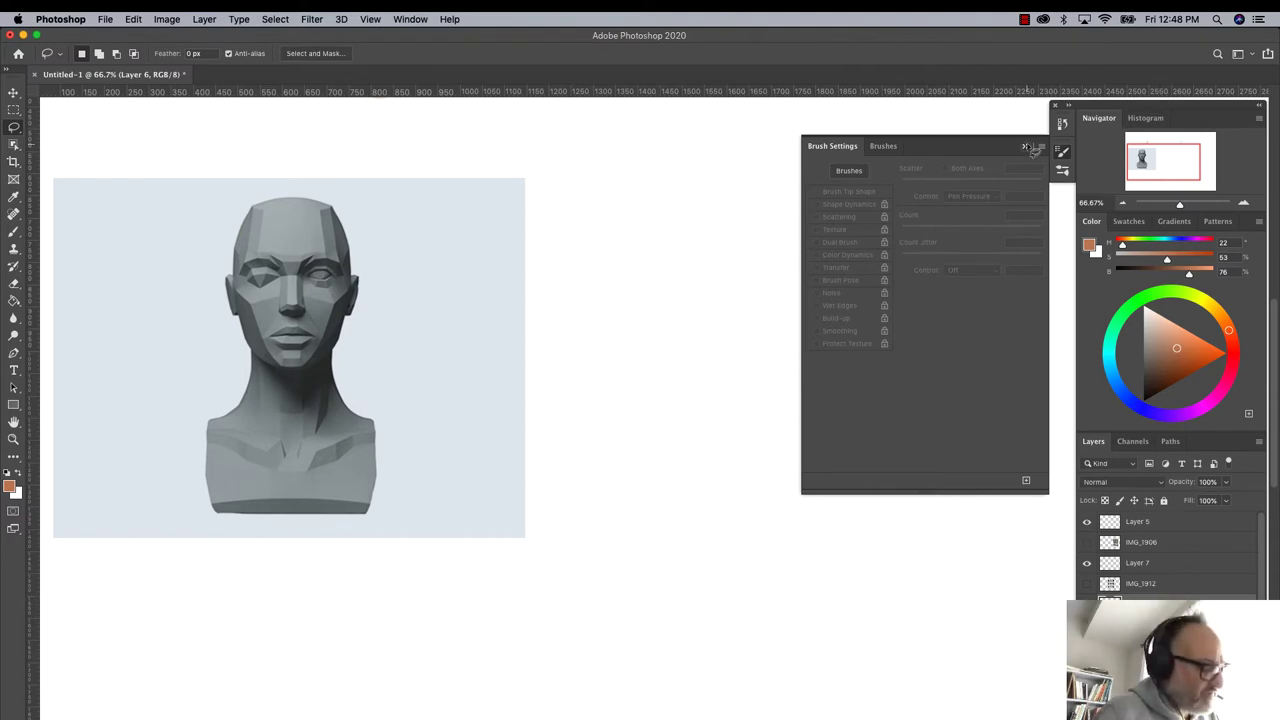
click(1026, 147)
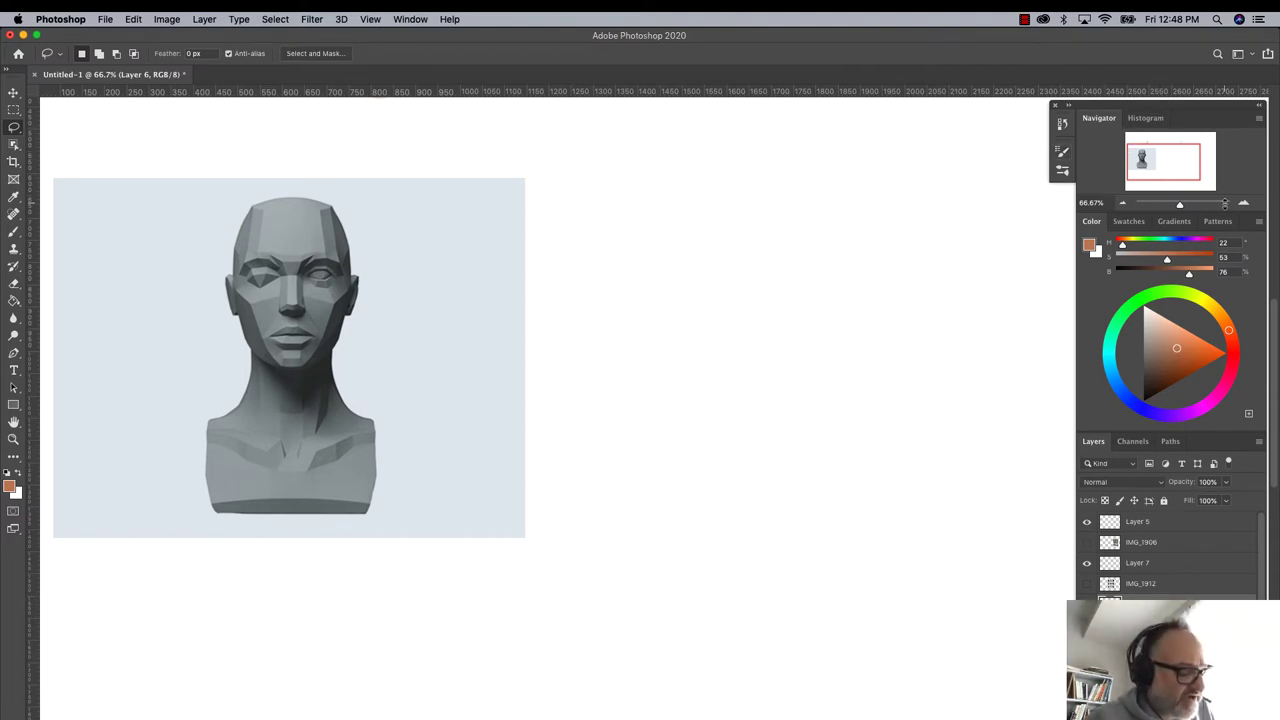
- Review the available colour display modes, including Color Wheel, without changing the current one
click(1256, 221)
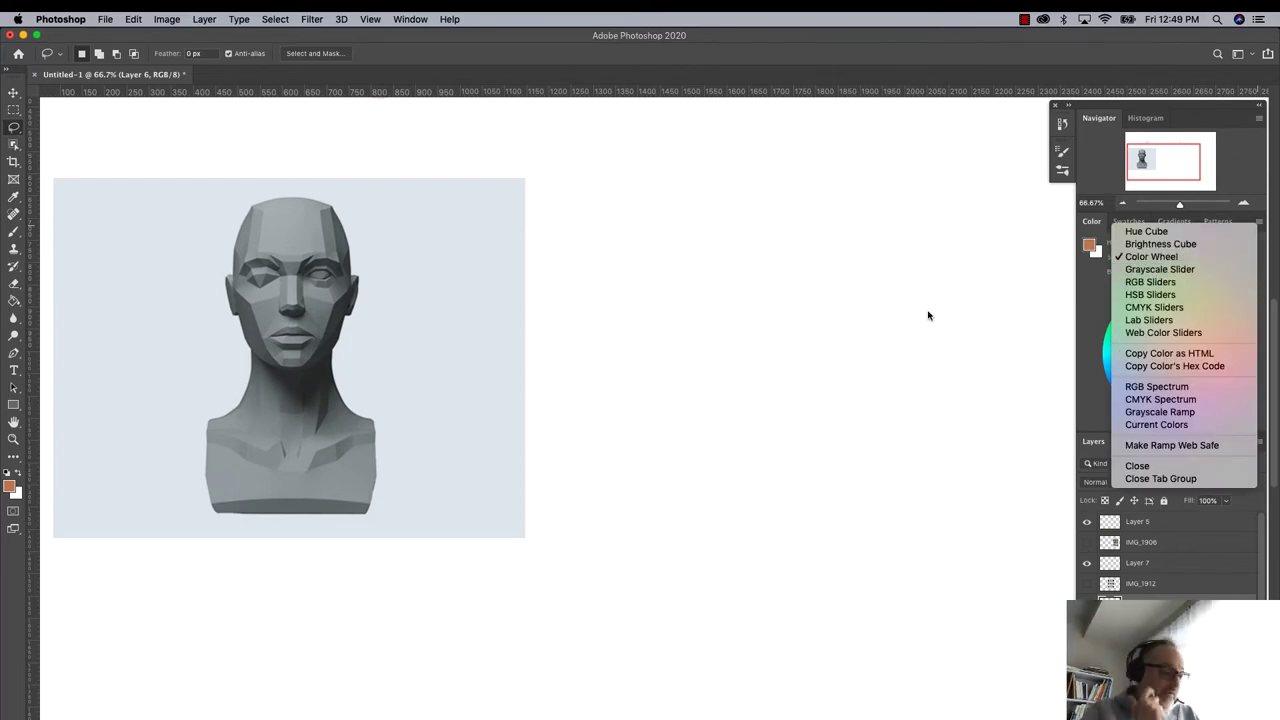
click(875, 320)
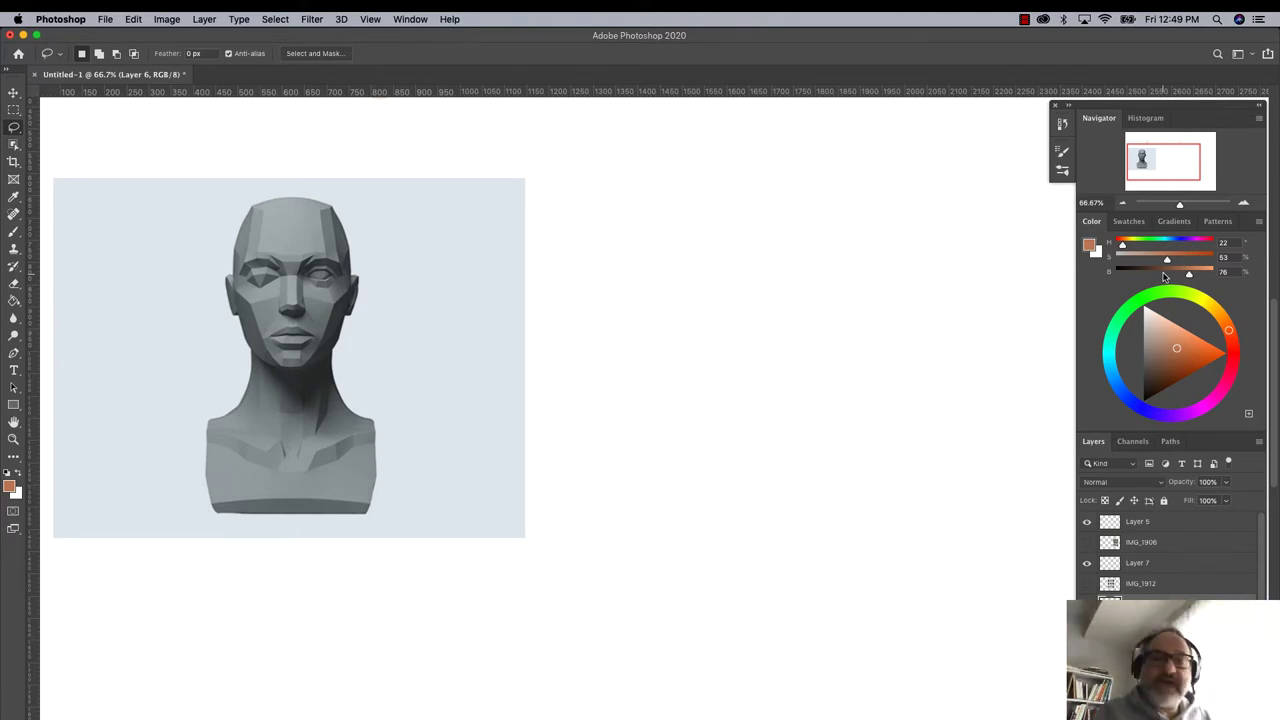
- Switch to the Brush tool with pen pressure controlling opacity and paint three wavy orange test strokes below the bust image
drag(258, 441, 340, 455)
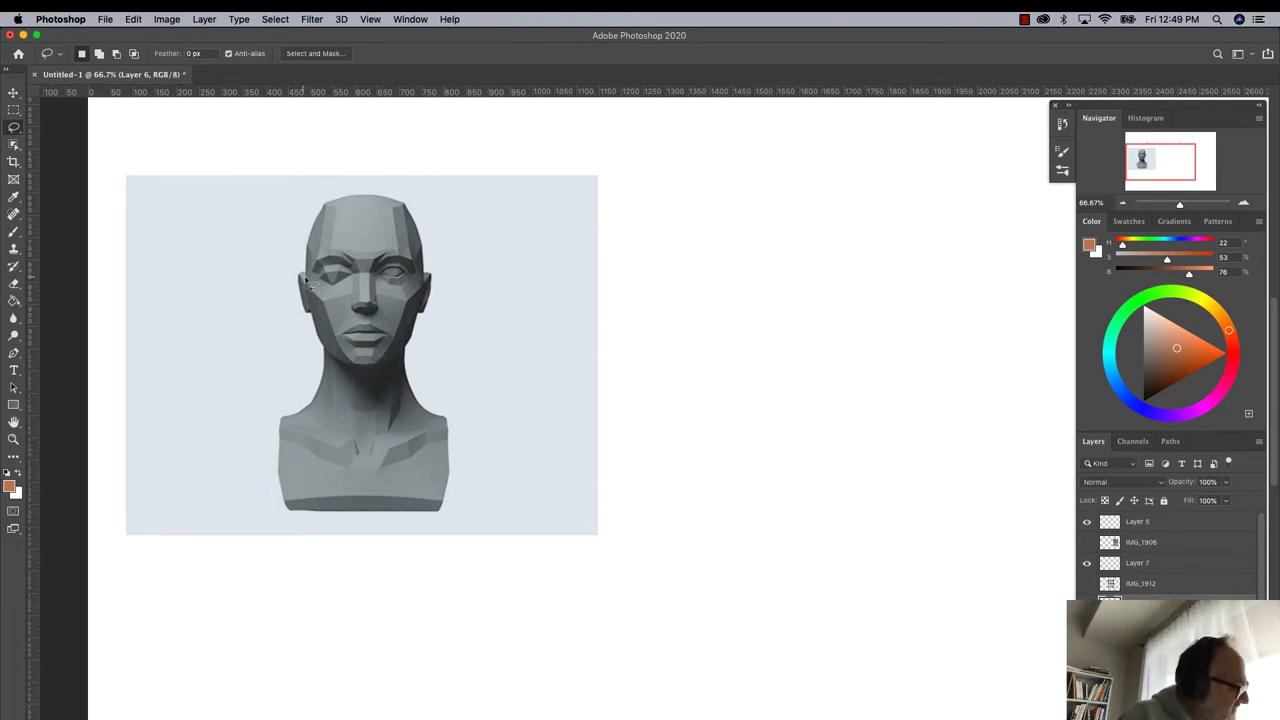
click(14, 231)
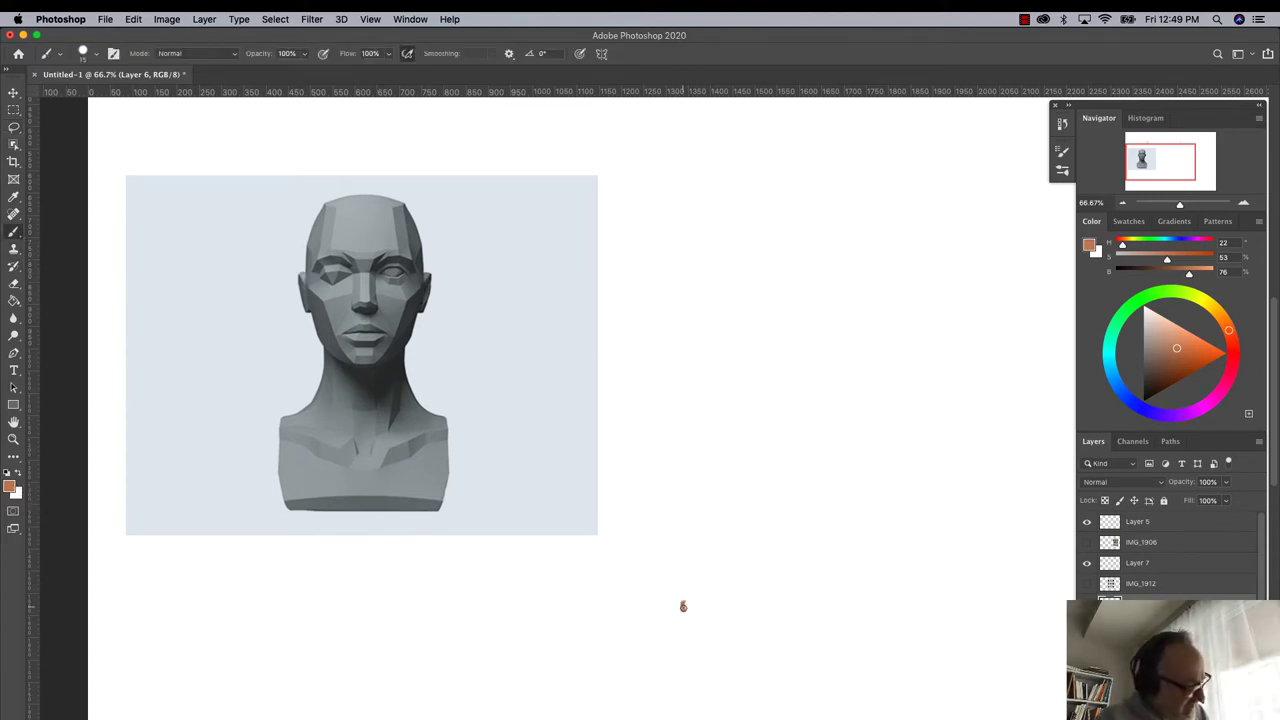
drag(680, 603, 658, 632)
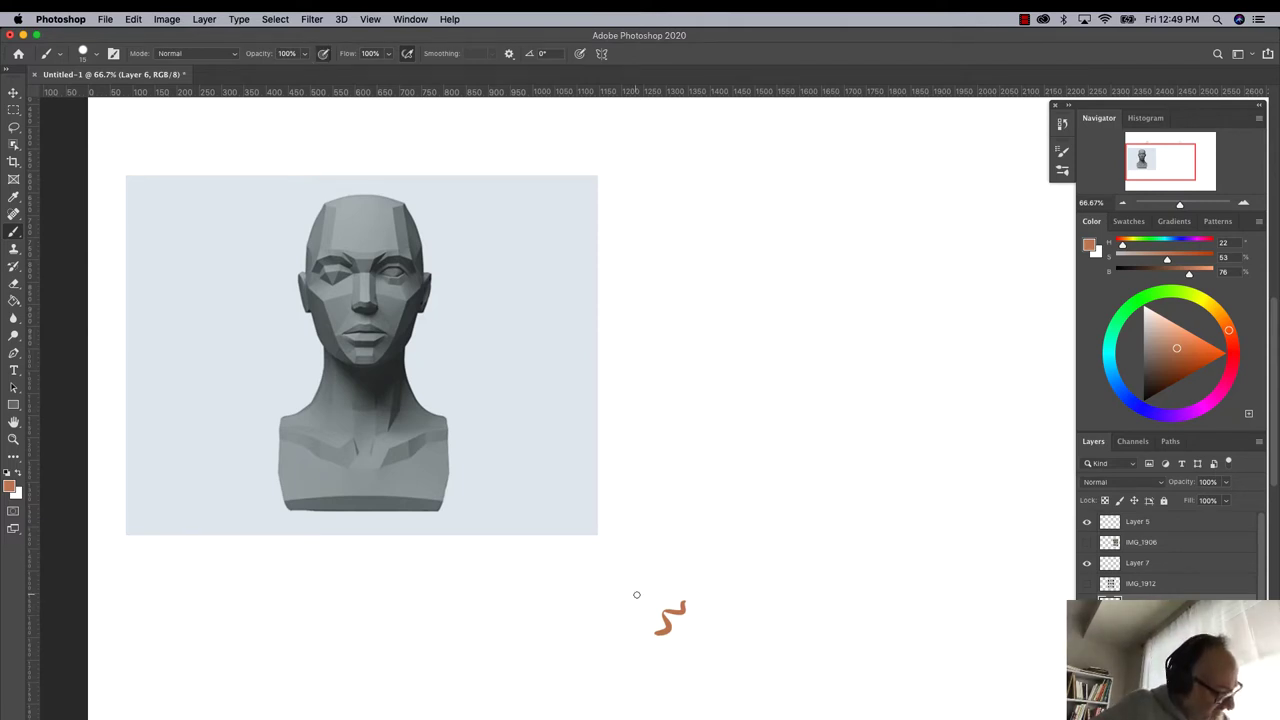
mouse_move(634, 604)
mouse_down()
mouse_move(592, 652)
mouse_move(514, 670)
mouse_up()
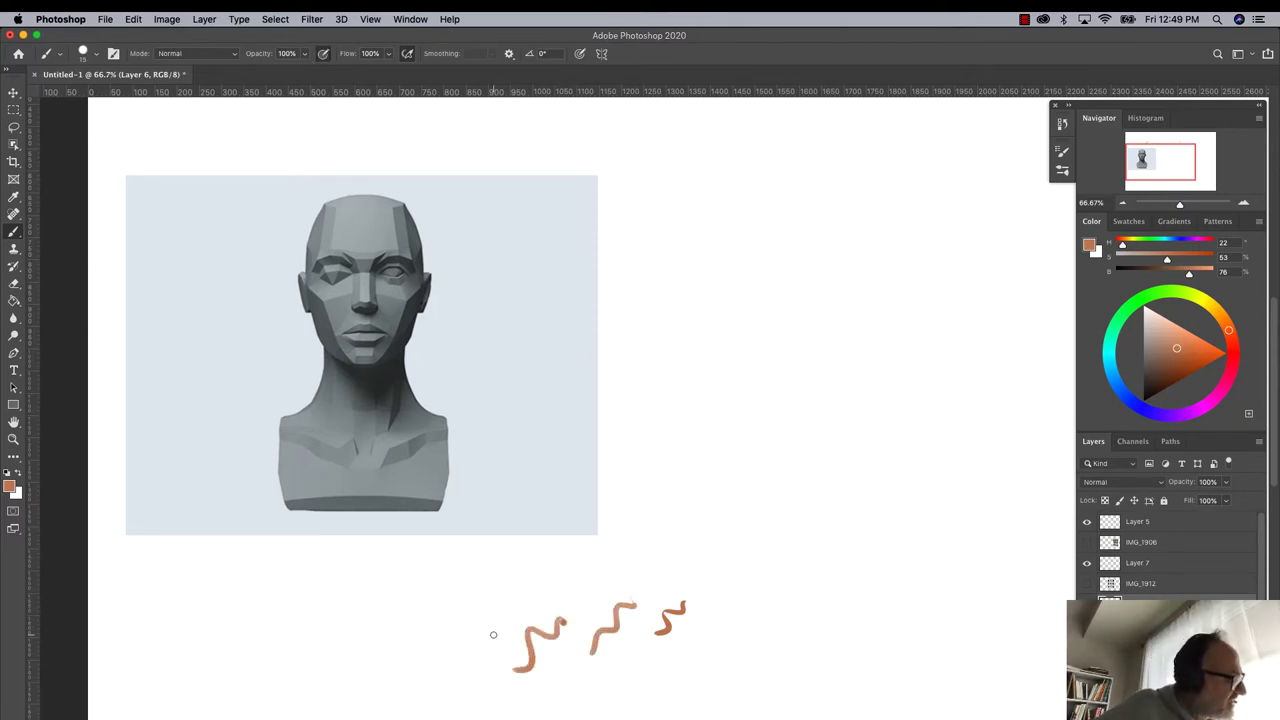
- Set the brush flow to 25% and paint more test strokes below the bust image, plus a light arc in the blank area beside it
click(389, 55)
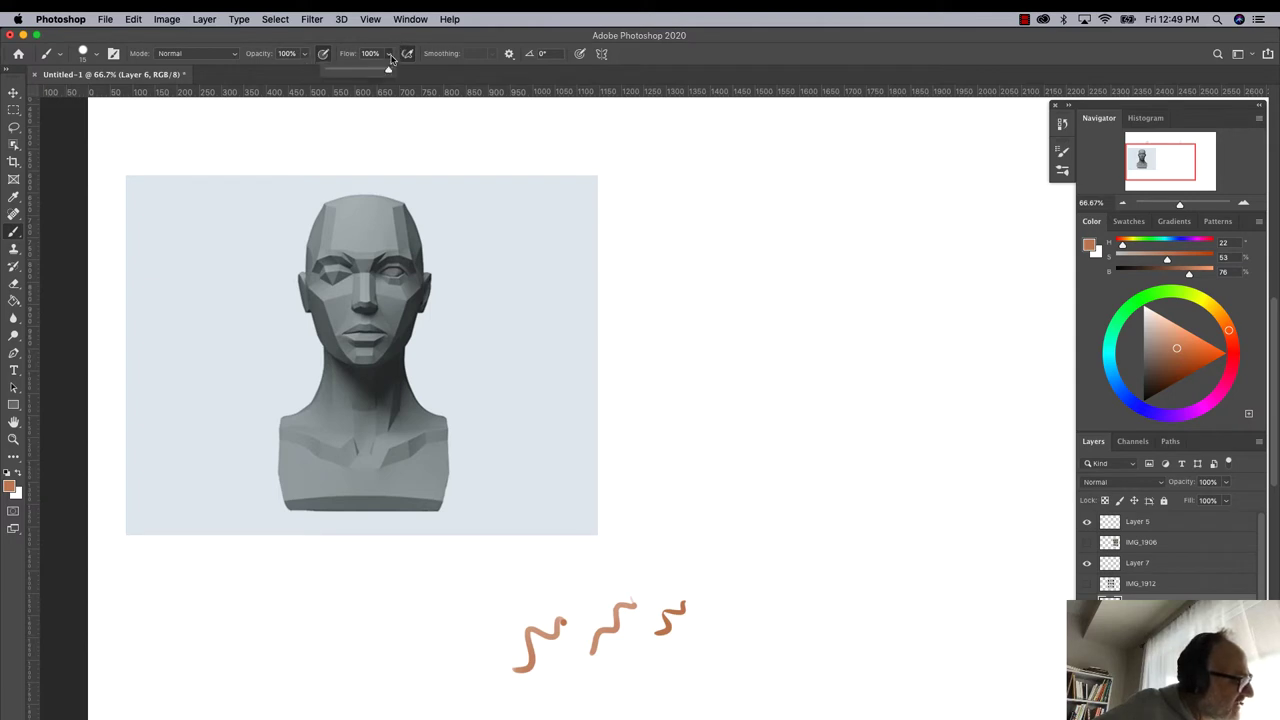
drag(387, 73, 343, 76)
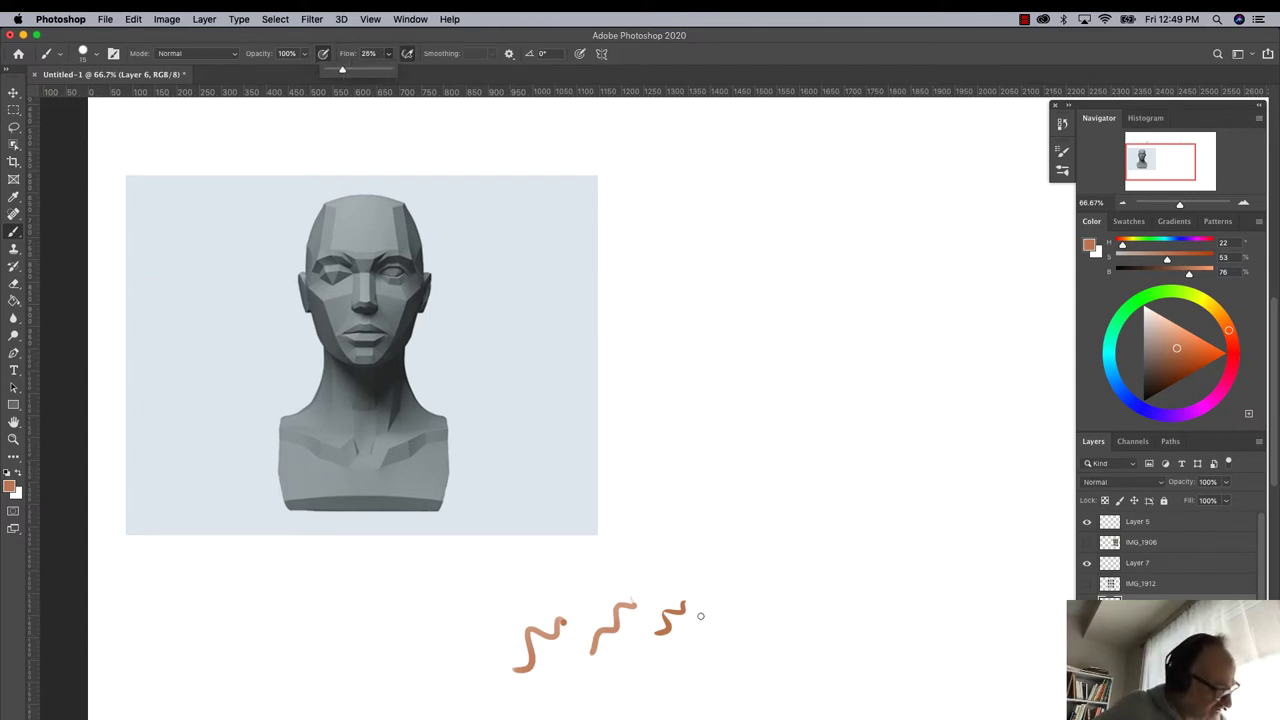
drag(722, 624, 692, 692)
drag(672, 656, 622, 692)
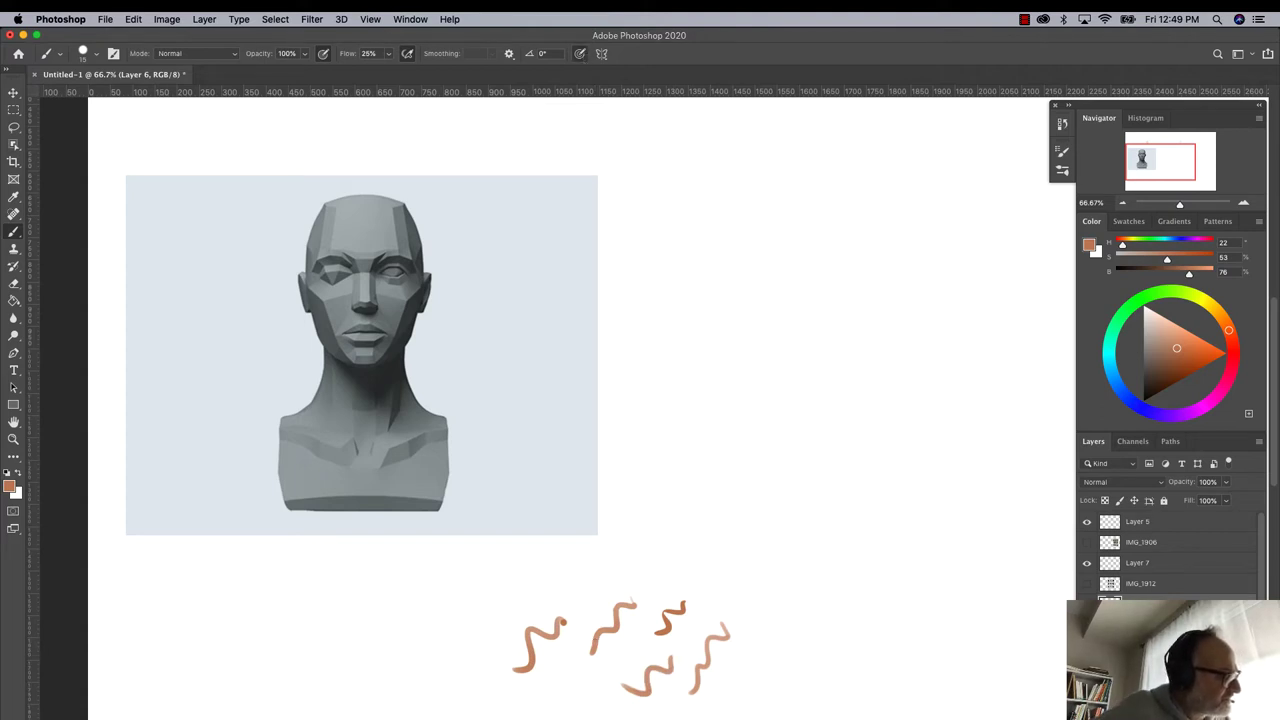
drag(742, 633, 722, 692)
drag(678, 650, 546, 678)
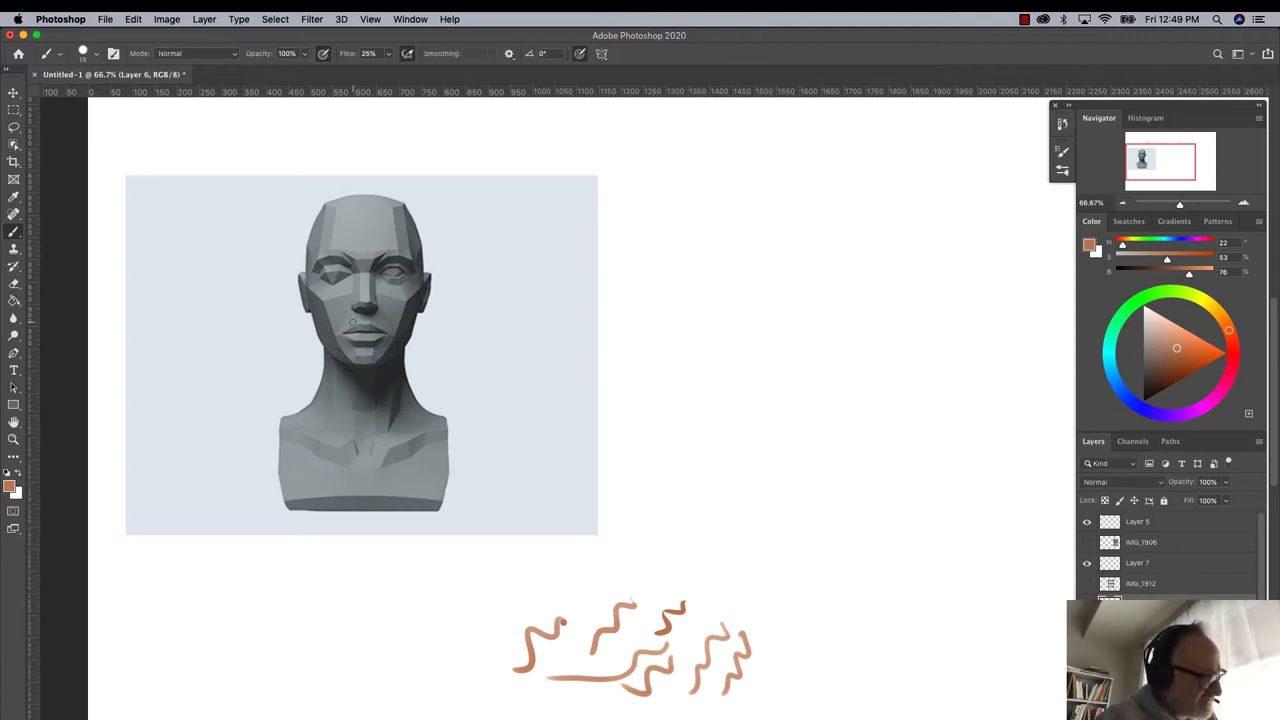
mouse_move(917, 224)
mouse_down()
mouse_move(793, 213)
mouse_move(812, 246)
mouse_up()
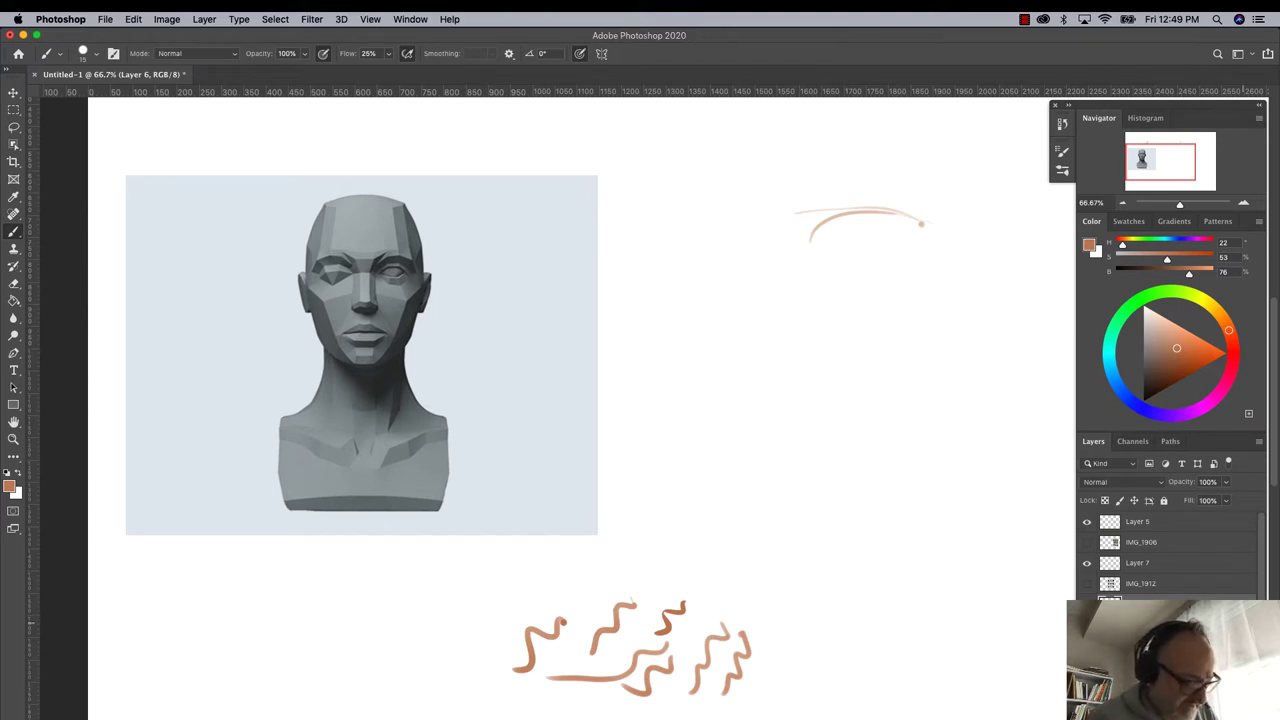
- Move the book62 bust reference to the right part of the canvas and lock its layer completely
key(alt+bracketright)
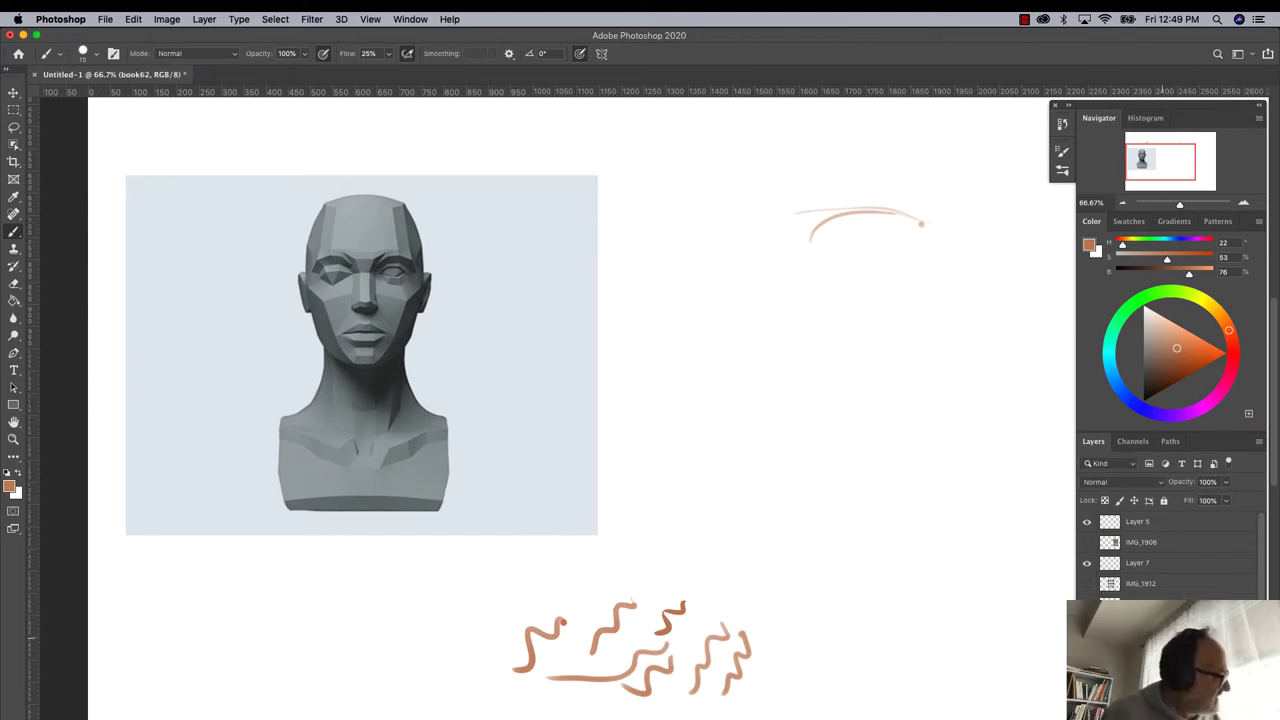
key(v)
mouse_move(295, 448)
mouse_down()
mouse_move(343, 462)
mouse_move(746, 480)
mouse_move(737, 462)
mouse_up()
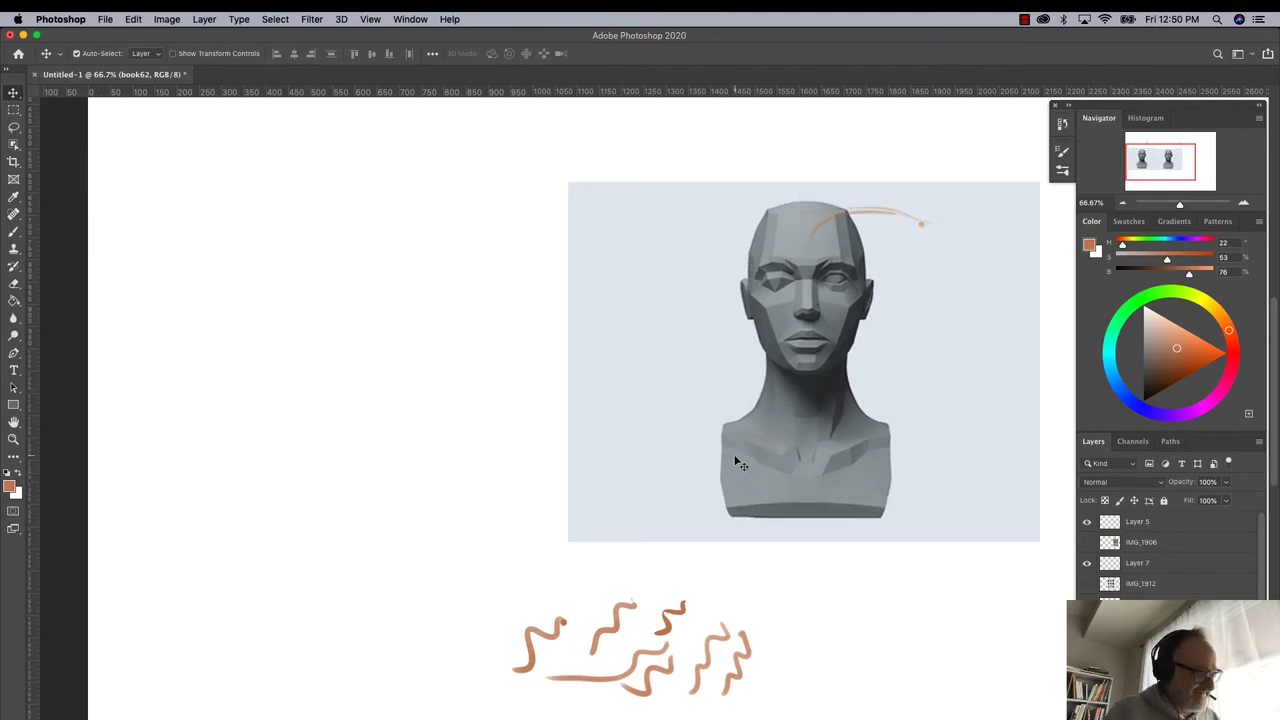
click(1164, 500)
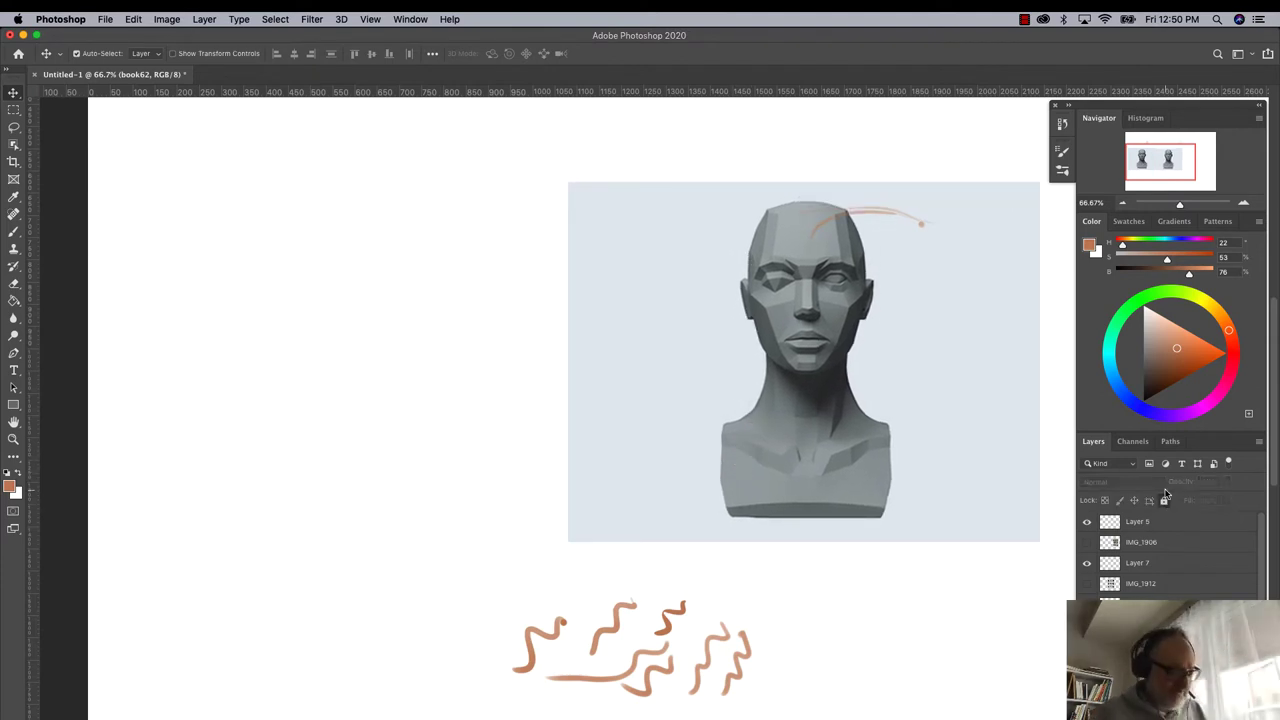
- Make Layer 6 the active layer and switch back to the Brush tool
key(super+shift+alt+n)
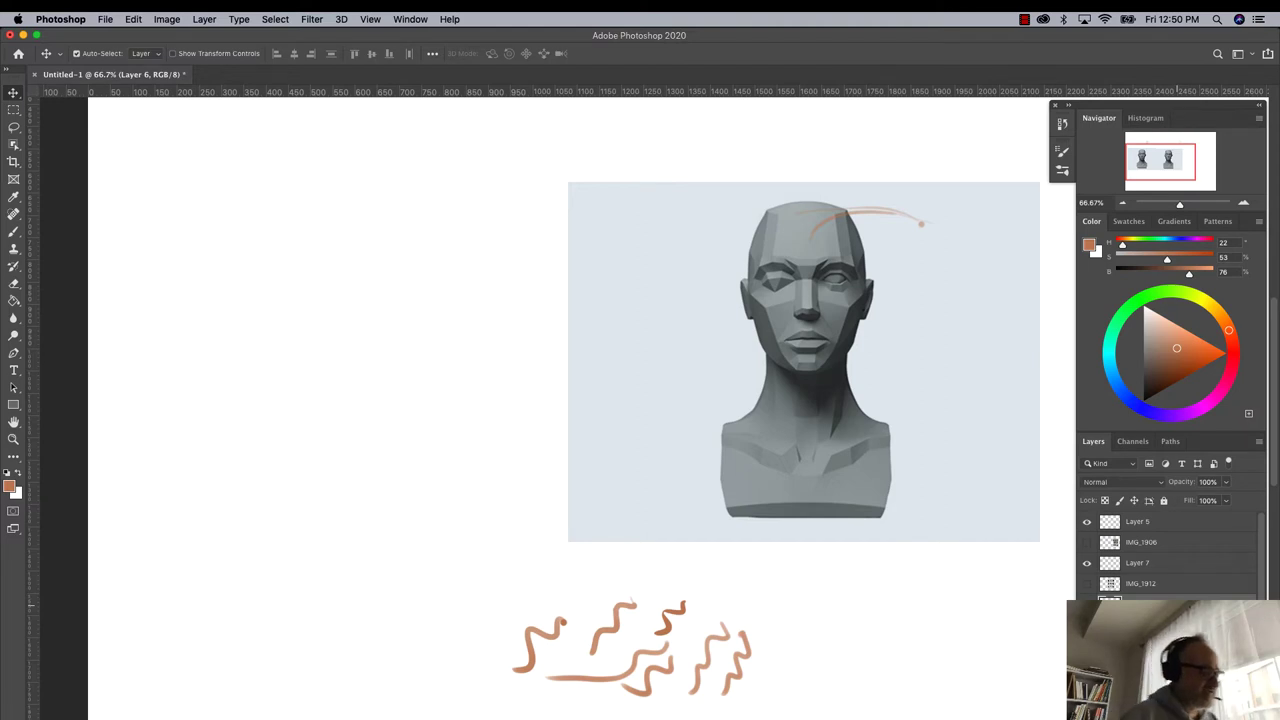
click(354, 217)
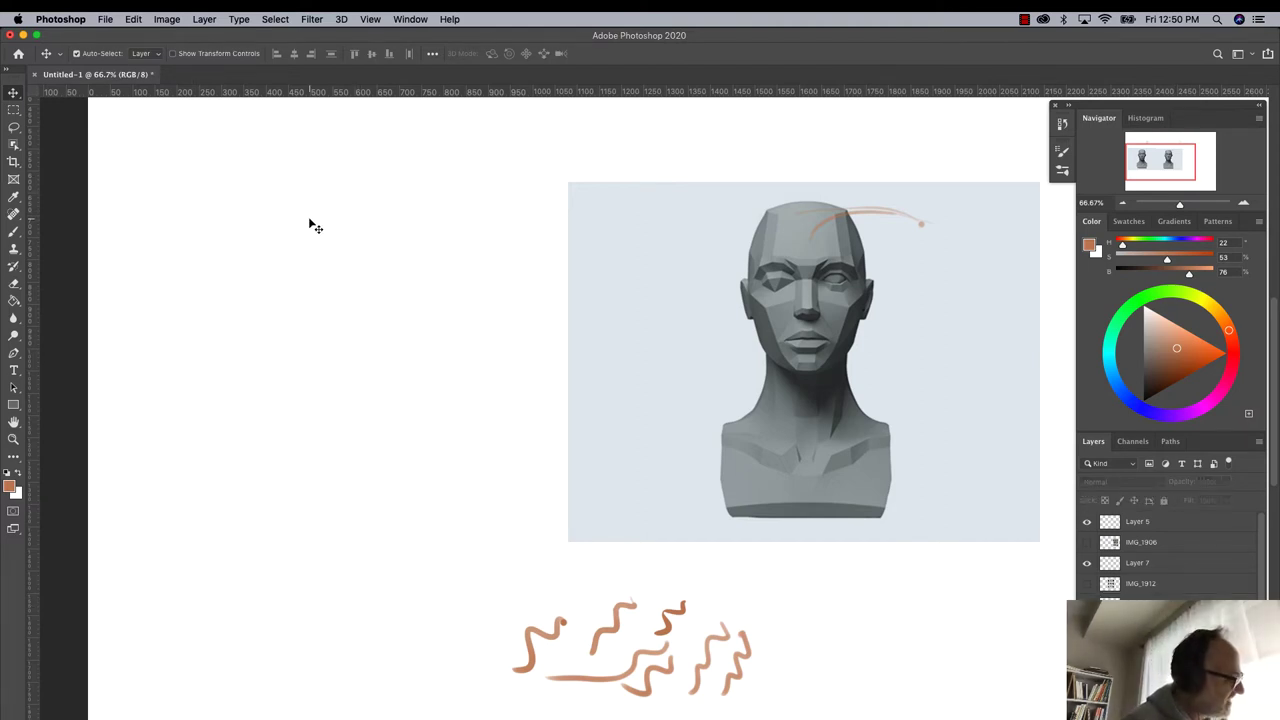
click(14, 231)
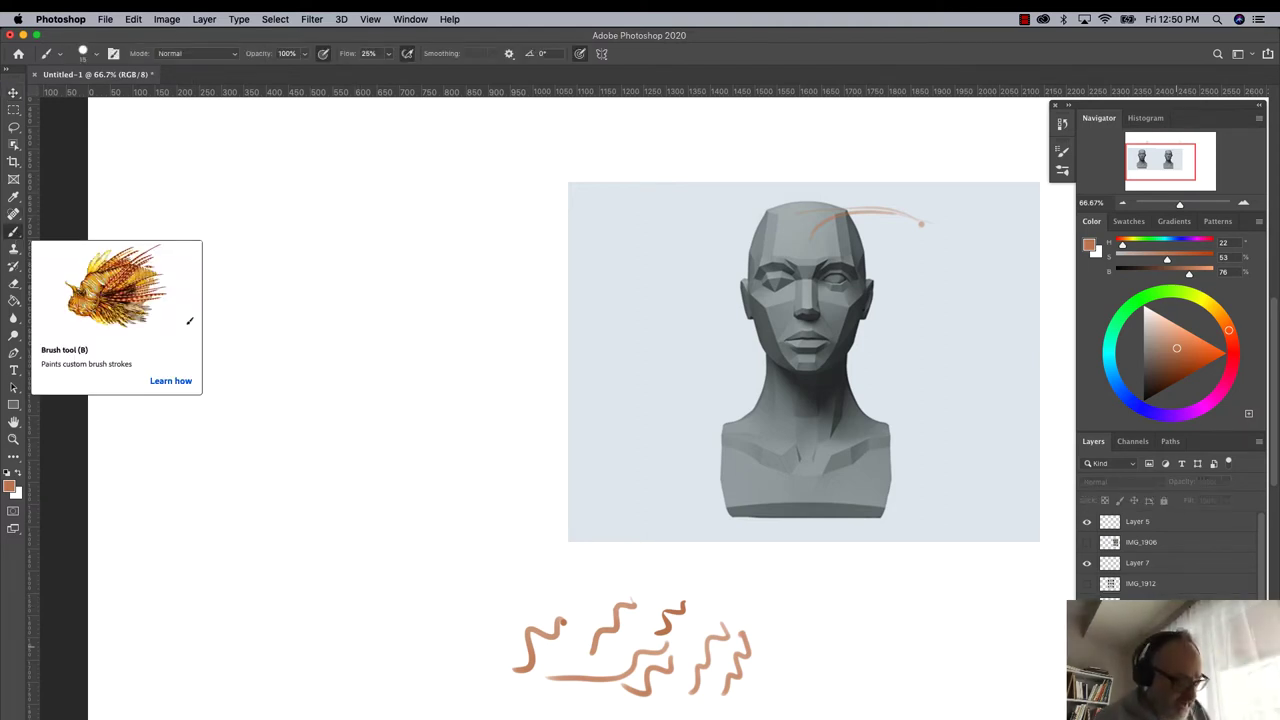
click(1140, 625)
click(1140, 604)
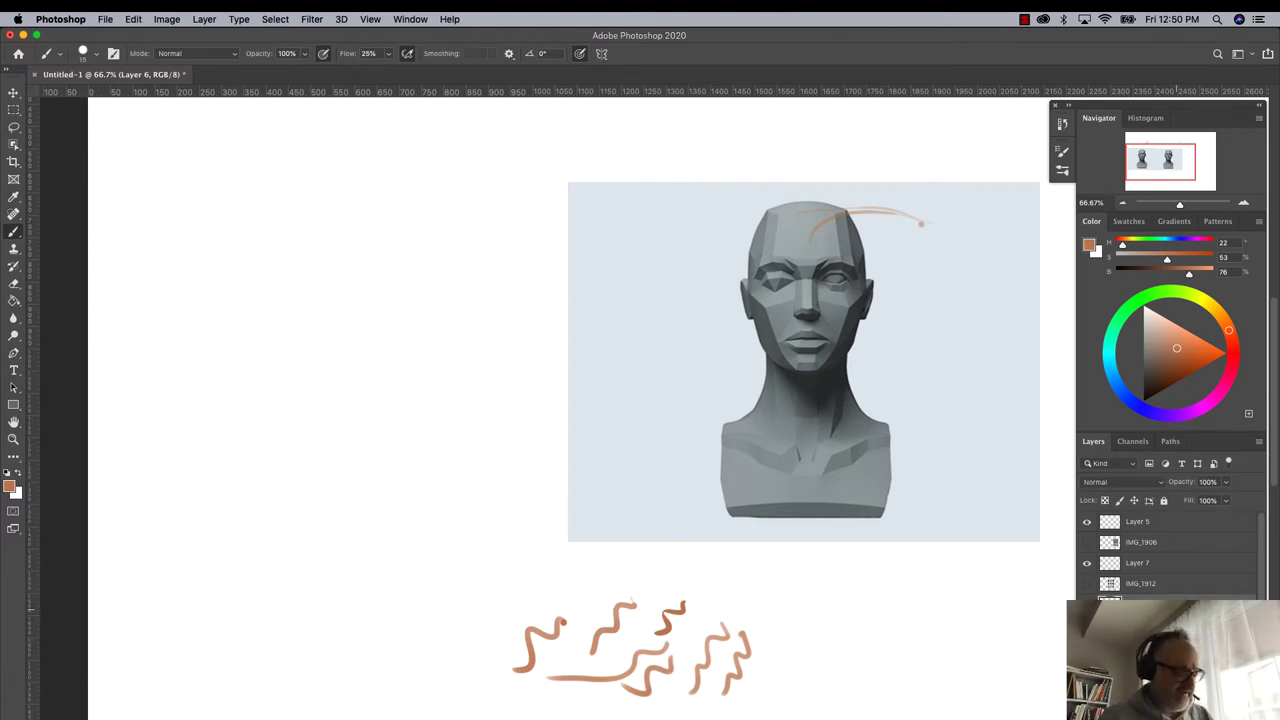
- Sketch an angular head outline with crown, tapering sides and flat chin in the blank area left of the bust reference
mouse_move(359, 217)
mouse_down()
mouse_move(363, 234)
mouse_move(338, 230)
mouse_move(400, 338)
mouse_up()
mouse_move(355, 445)
mouse_down()
mouse_move(400, 309)
mouse_move(346, 452)
mouse_move(216, 432)
mouse_up()
mouse_move(247, 247)
mouse_down()
mouse_move(230, 318)
mouse_move(290, 478)
mouse_up()
drag(230, 344, 276, 456)
drag(369, 453, 268, 456)
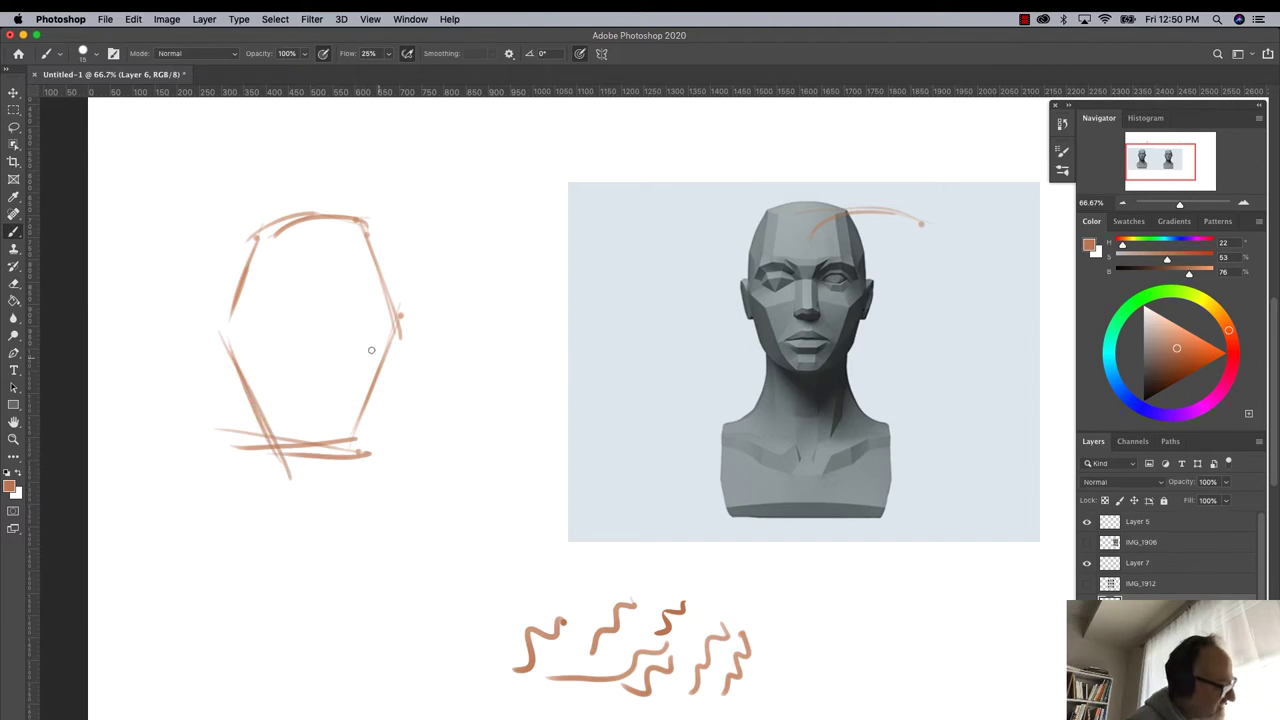
- Sketch the neck sides, a V-shaped neck base and the sloping shoulder lines under the head outline
drag(369, 392, 391, 508)
drag(243, 401, 226, 512)
drag(247, 396, 226, 520)
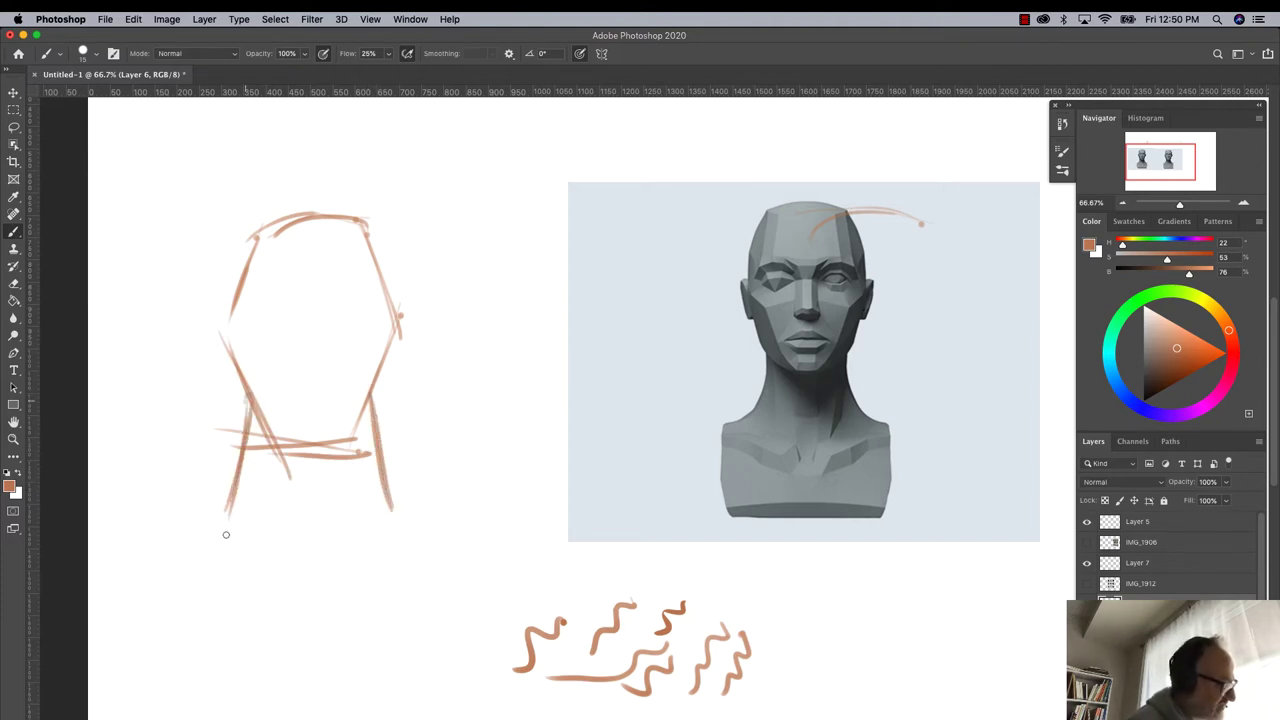
mouse_move(400, 505)
mouse_down()
mouse_move(318, 562)
mouse_move(218, 508)
mouse_up()
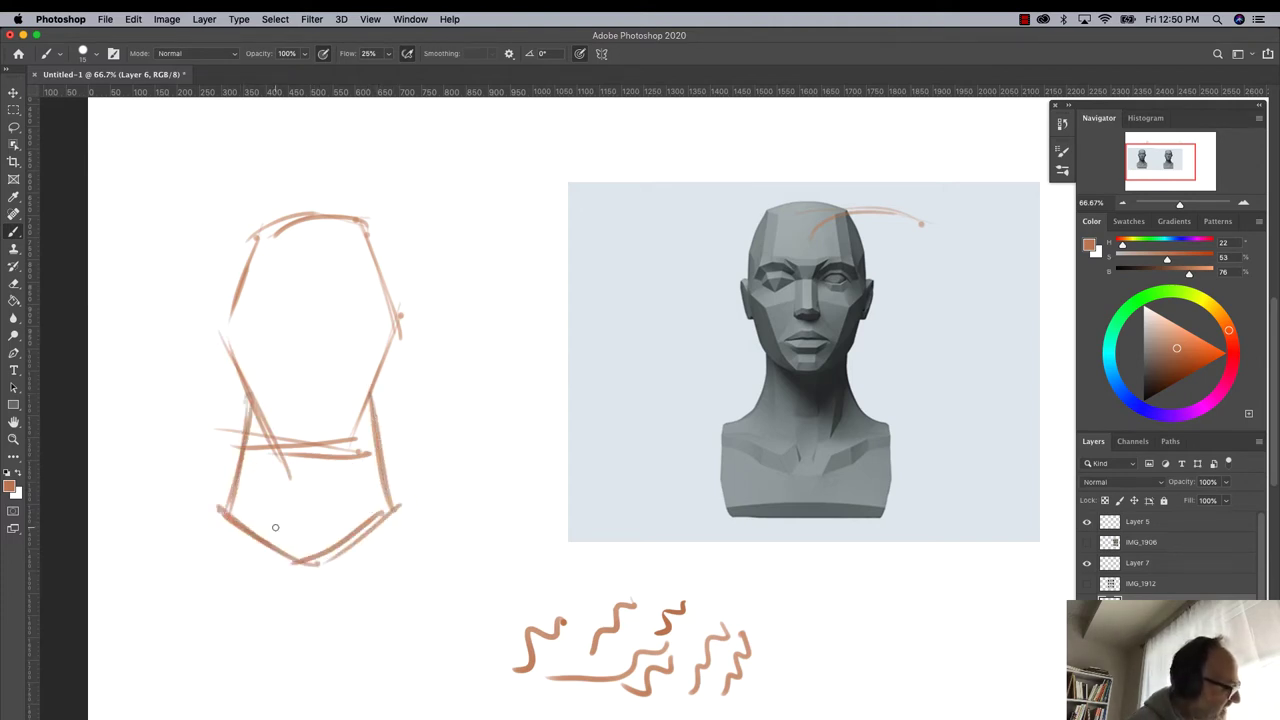
drag(390, 512, 458, 528)
drag(222, 512, 140, 540)
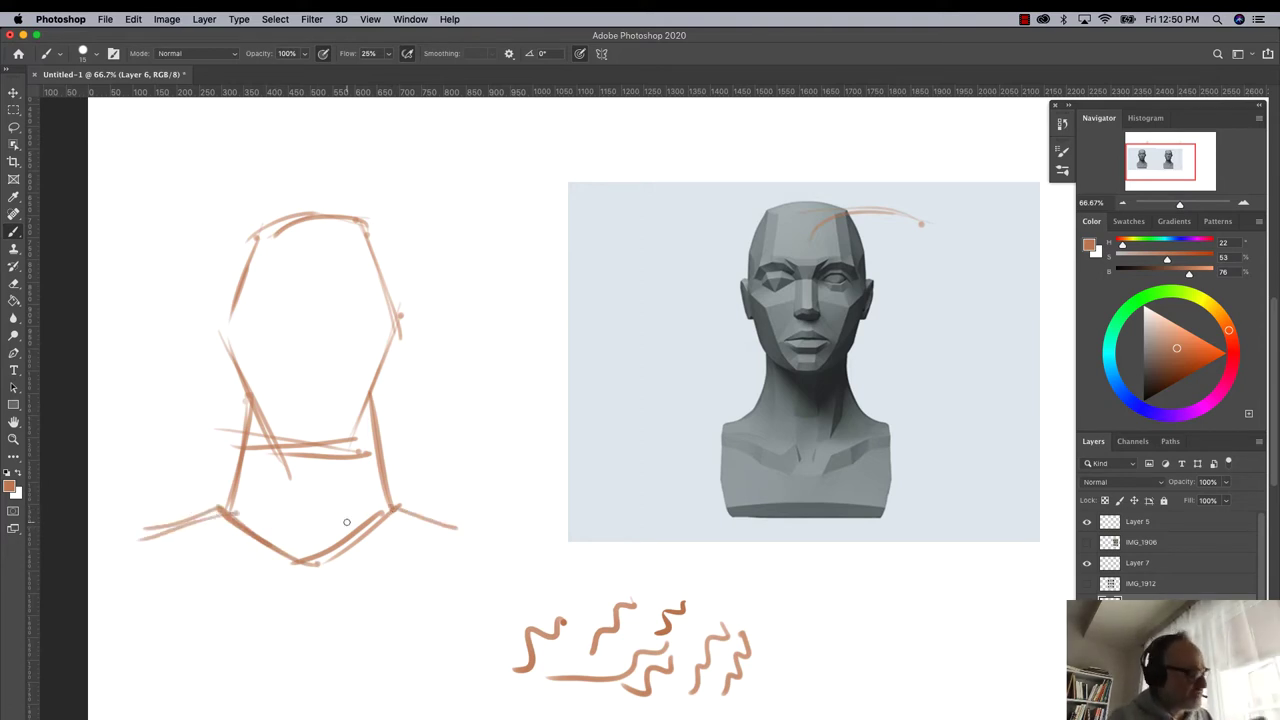
- Reinforce the head contour with heavier strokes along the crown, temples, cheeks, jaw and chin
mouse_move(355, 216)
mouse_down()
mouse_move(258, 221)
mouse_move(238, 238)
mouse_up()
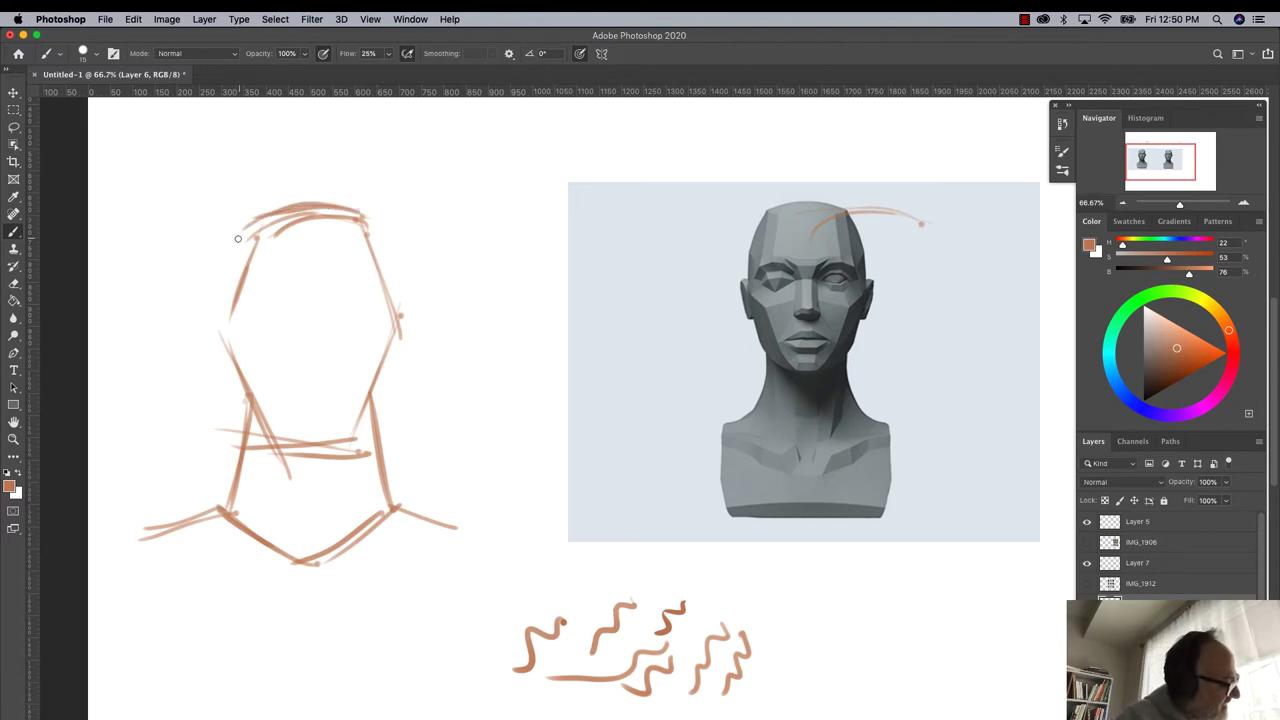
mouse_move(356, 212)
mouse_down()
mouse_move(404, 310)
mouse_move(400, 365)
mouse_up()
mouse_move(394, 290)
mouse_down()
mouse_move(402, 367)
mouse_move(370, 405)
mouse_up()
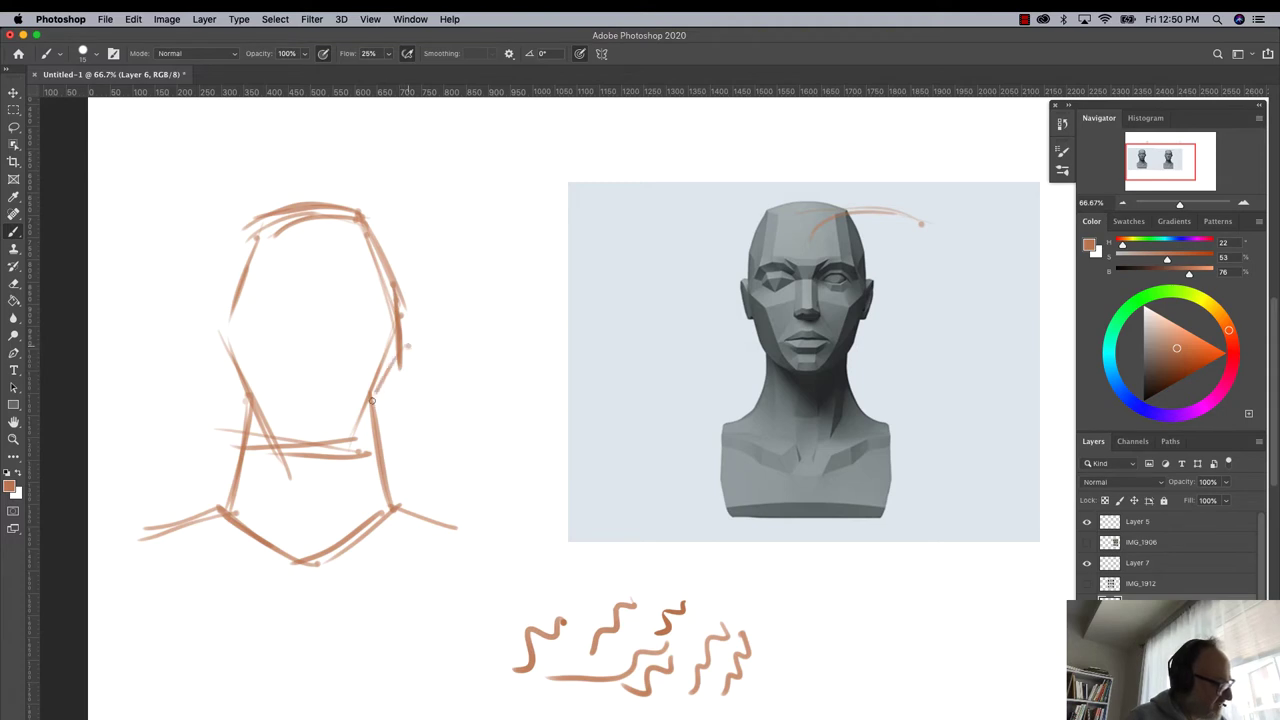
mouse_move(398, 360)
mouse_down()
mouse_move(329, 441)
mouse_move(252, 458)
mouse_up()
mouse_move(258, 218)
mouse_down()
mouse_move(214, 340)
mouse_move(288, 470)
mouse_move(258, 454)
mouse_up()
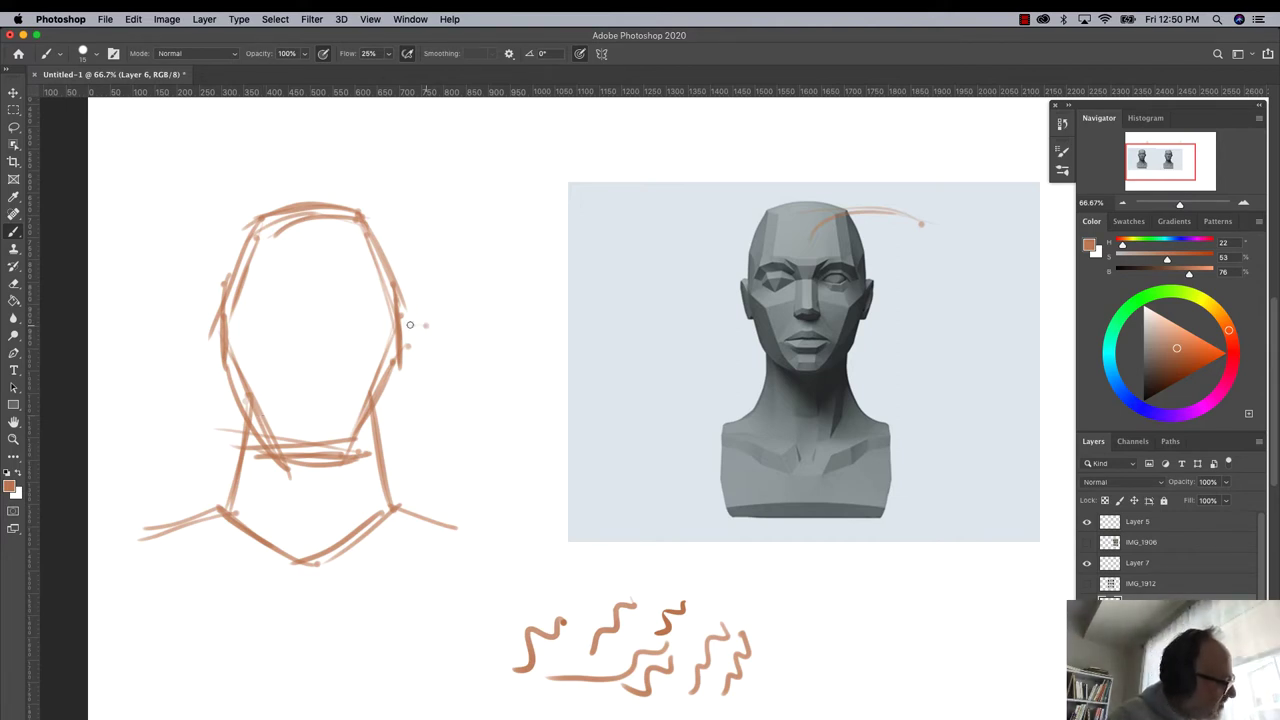
- Draw a horizontal eye guideline across the head and block in the mouth line and the nose with its base and bridge
drag(414, 326, 154, 318)
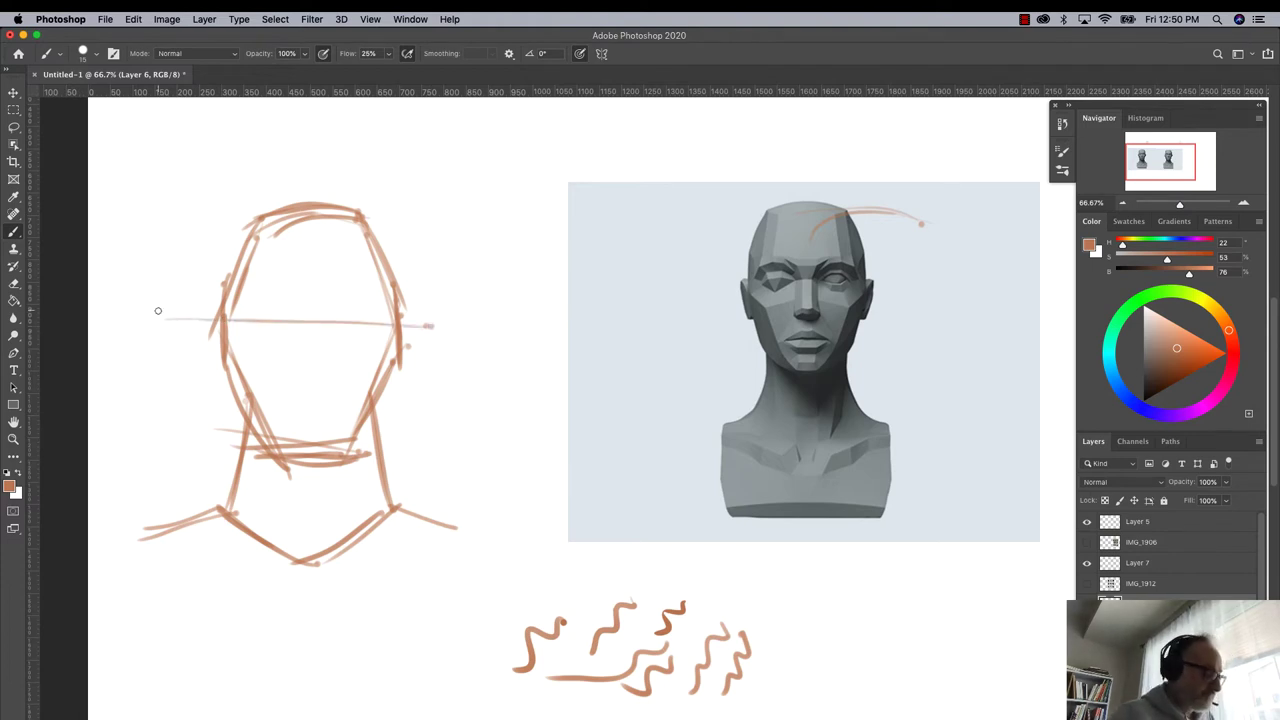
click(309, 380)
mouse_move(309, 366)
mouse_down()
mouse_move(326, 382)
mouse_move(296, 380)
mouse_move(328, 384)
mouse_move(320, 370)
mouse_move(284, 410)
mouse_up()
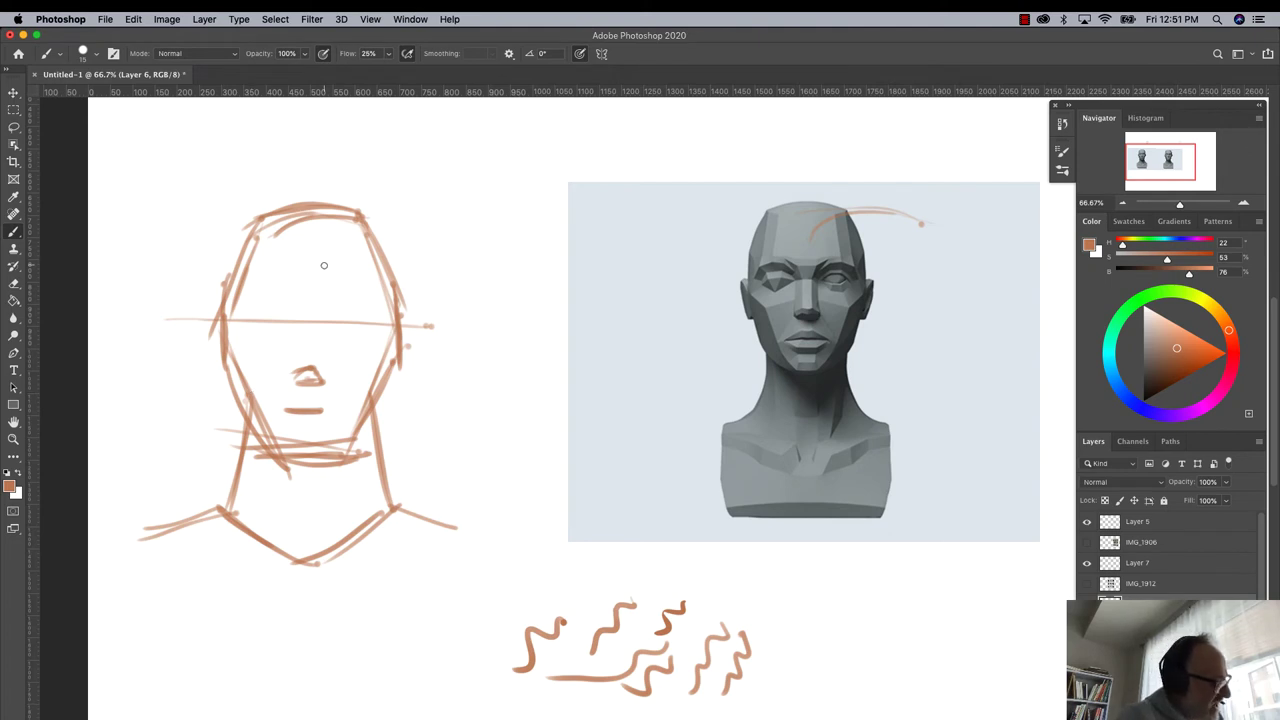
mouse_move(318, 327)
mouse_down()
mouse_move(295, 321)
mouse_move(318, 370)
mouse_move(291, 372)
mouse_up()
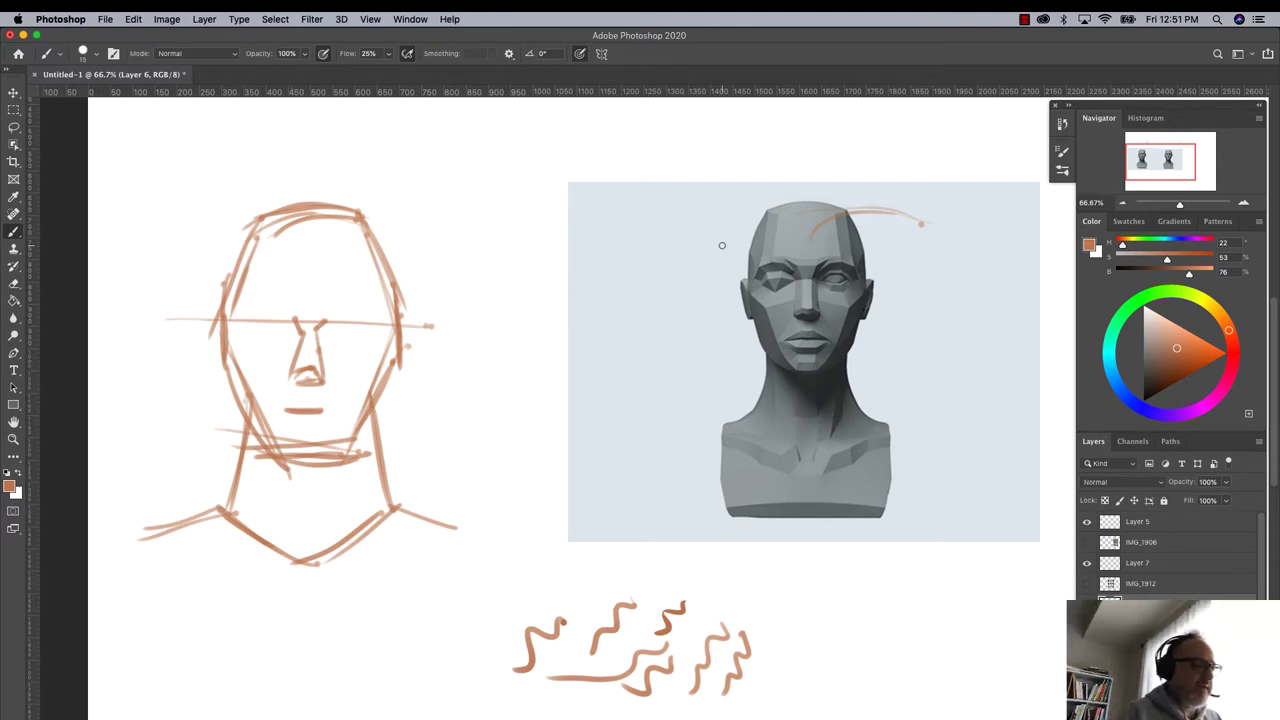
click(1024, 19)
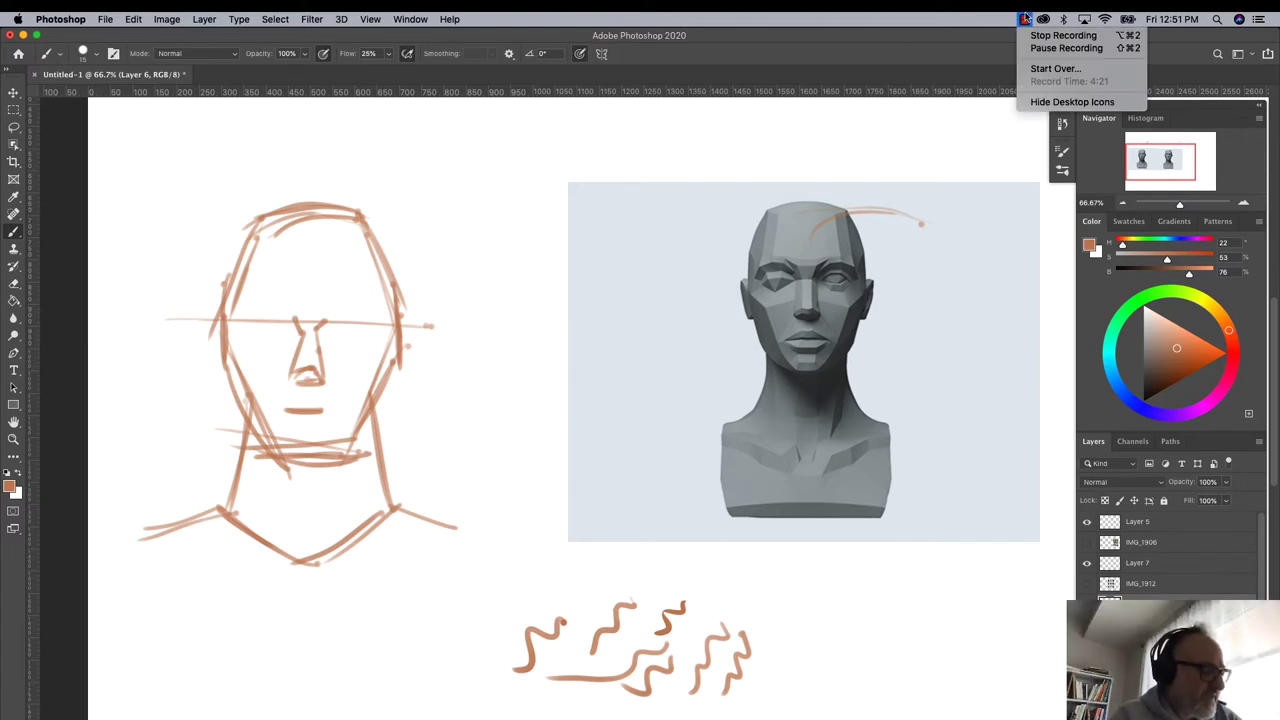
click(162, 191)
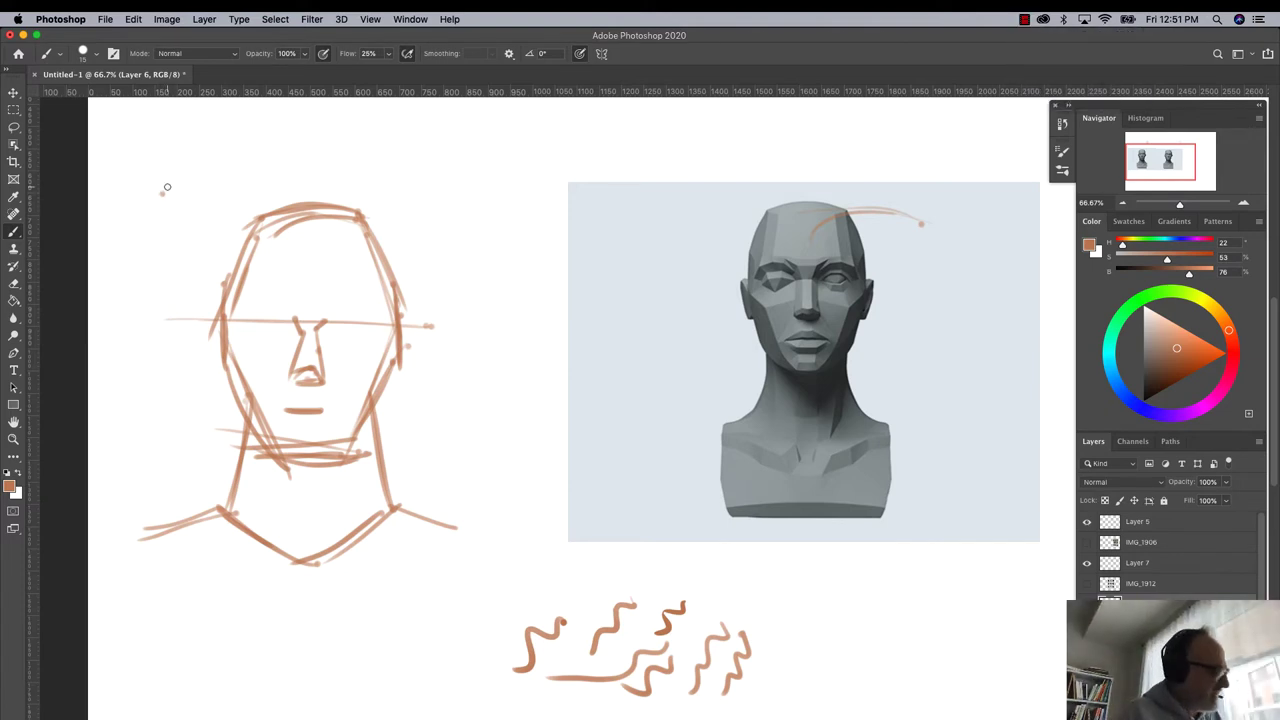
- Draw a curved brow line across the head sketch, and try a matching arc over the bust's brow before undoing that arc
mouse_move(396, 308)
mouse_down()
mouse_move(201, 315)
mouse_move(423, 323)
mouse_move(200, 314)
mouse_up()
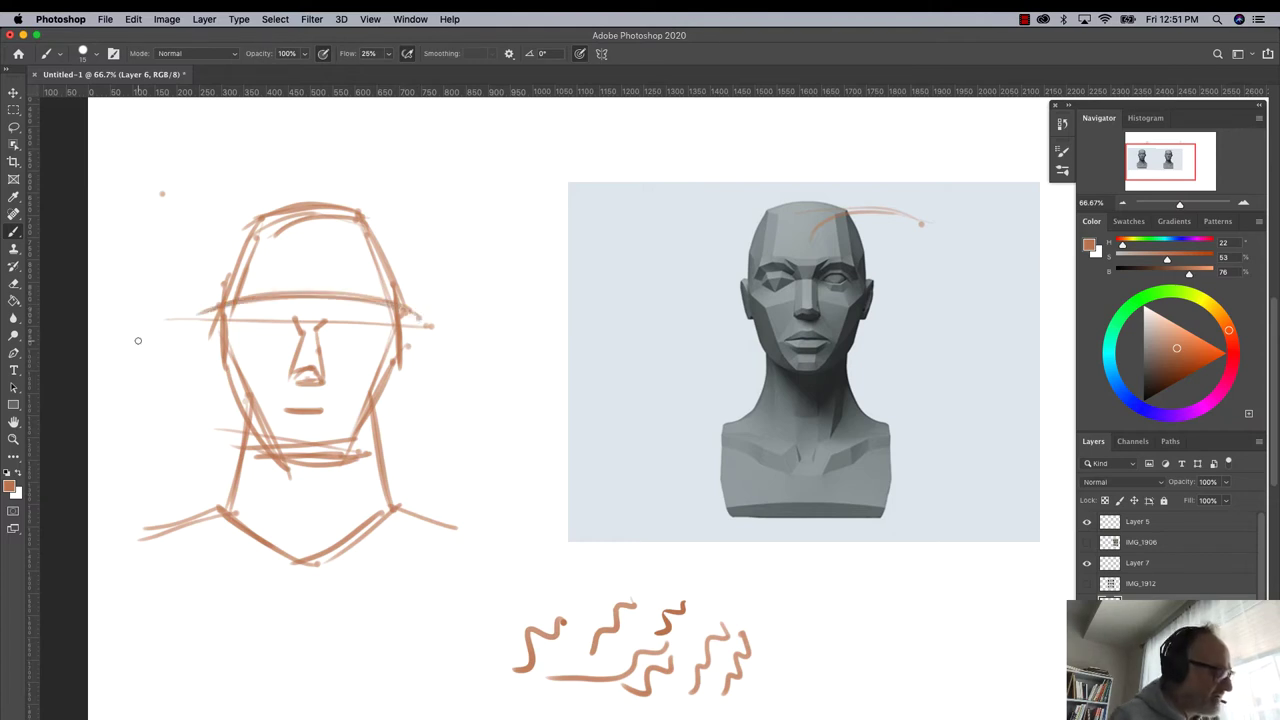
mouse_move(893, 284)
mouse_down()
mouse_move(878, 266)
mouse_move(688, 276)
mouse_up()
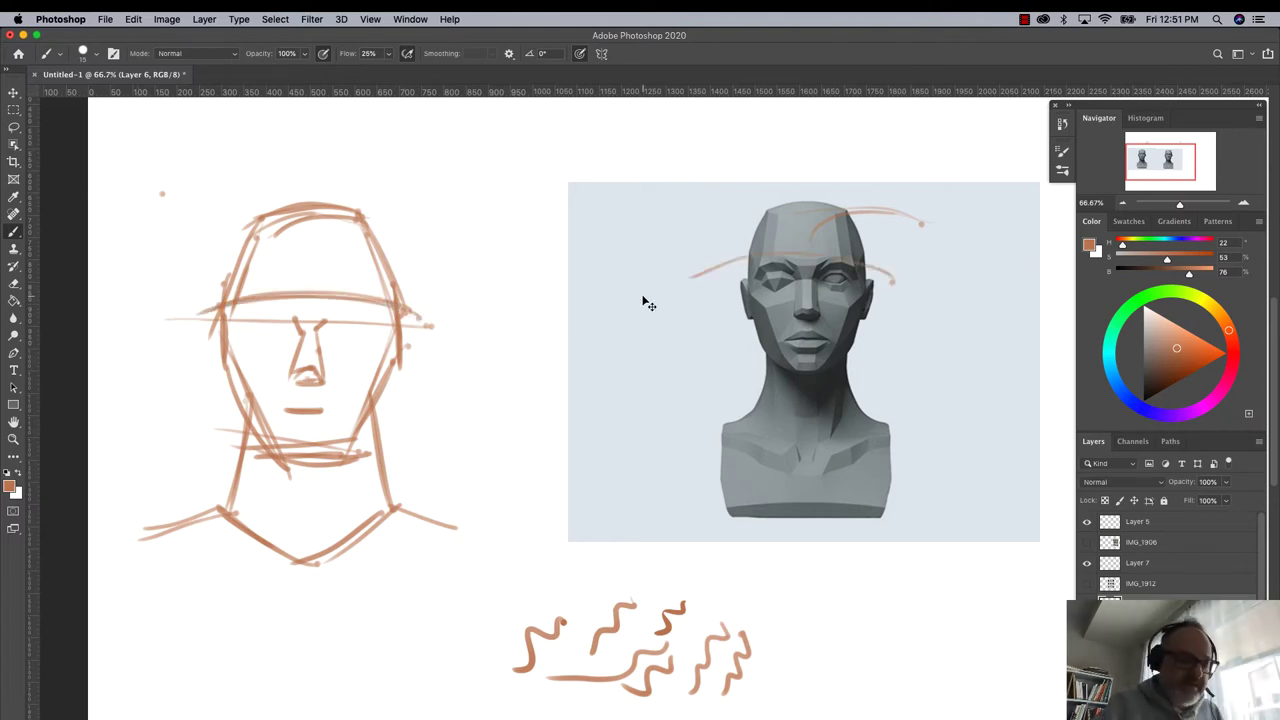
key(super+z)
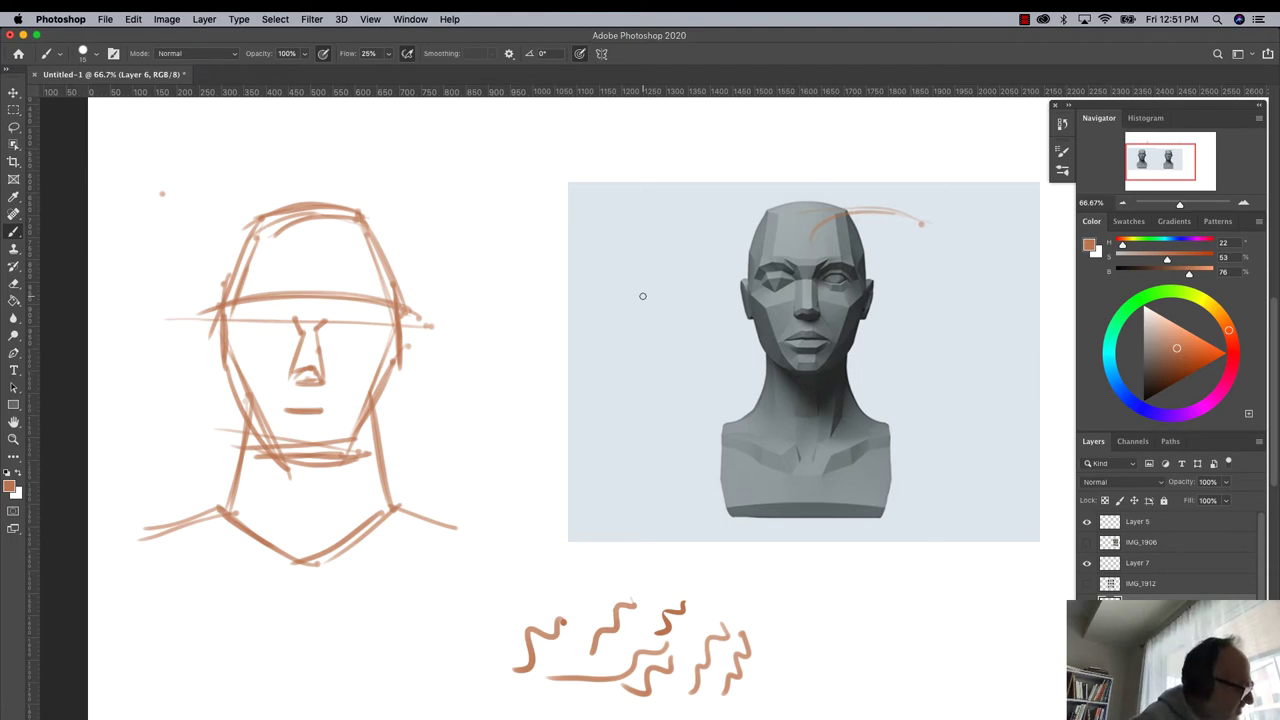
- Block in both eyes as boxy shapes beneath the brow line and strengthen the brow above the left eye
drag(264, 298, 232, 320)
mouse_move(356, 326)
mouse_down()
mouse_move(345, 310)
mouse_move(373, 318)
mouse_move(342, 327)
mouse_move(256, 304)
mouse_up()
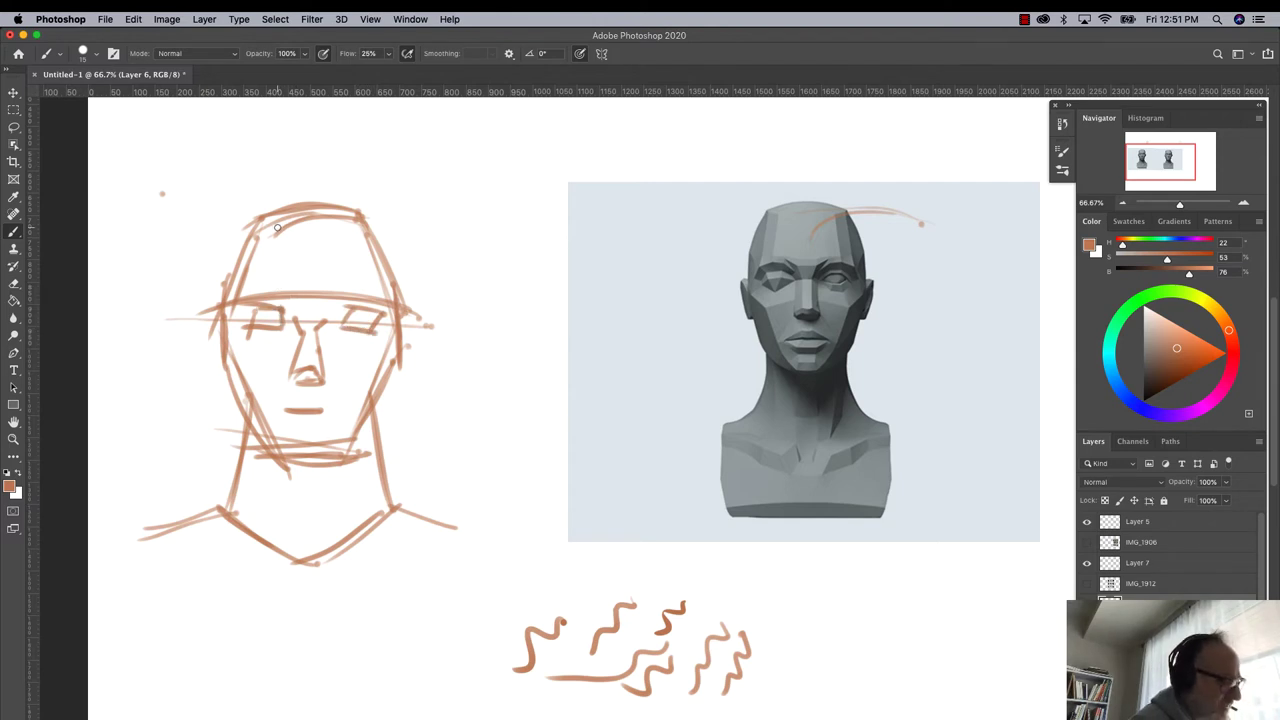
drag(281, 311, 251, 295)
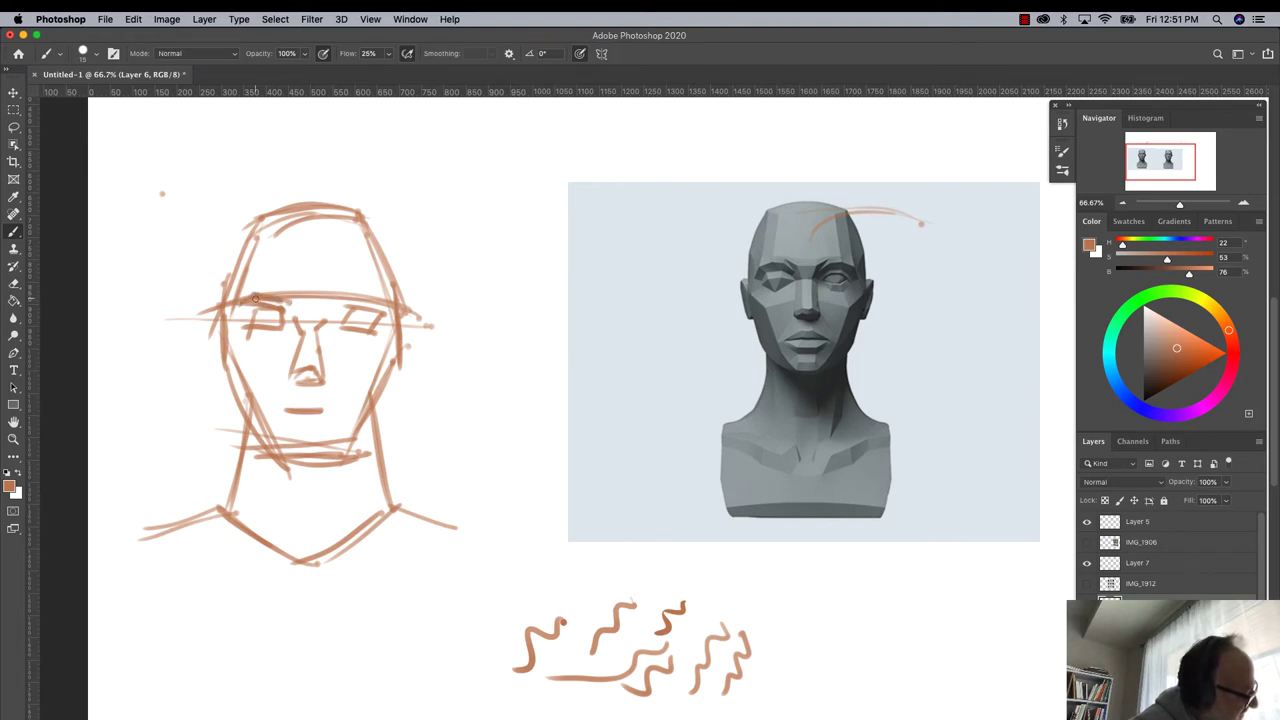
- Mark the forehead's front plane with two vertical edges running from the crown corners down to the brow line
drag(258, 228, 257, 284)
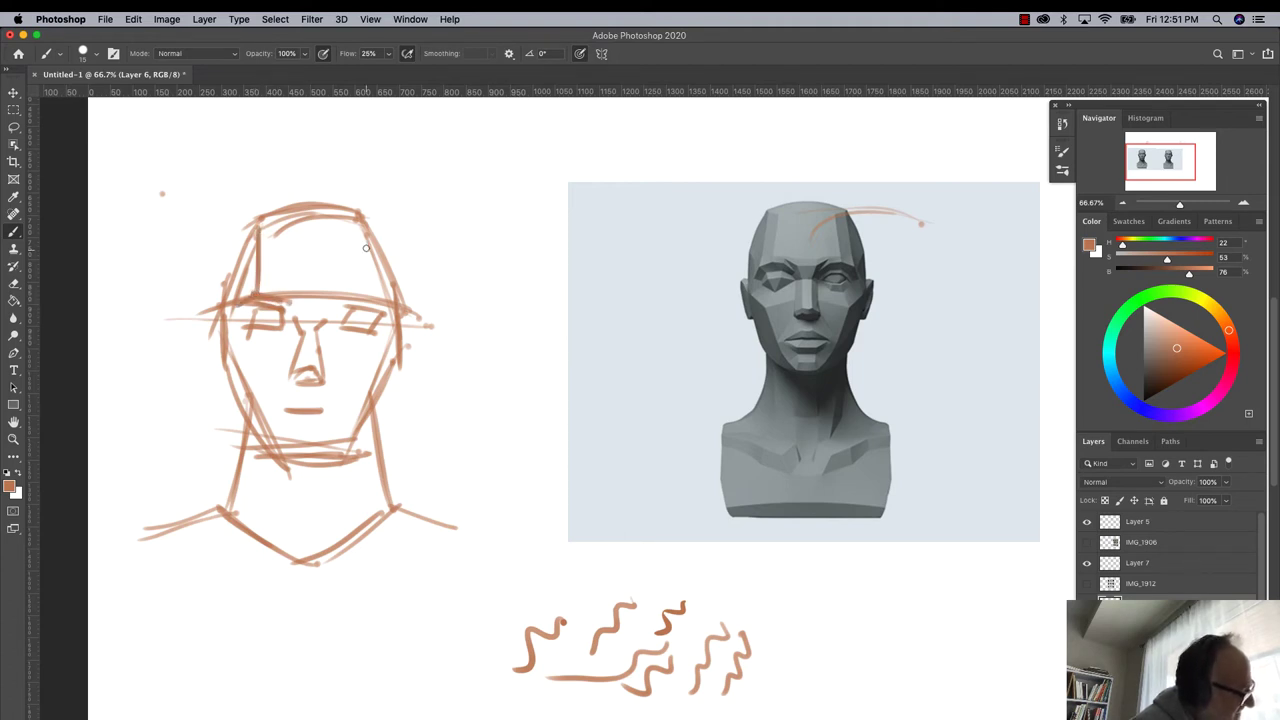
drag(360, 212, 359, 293)
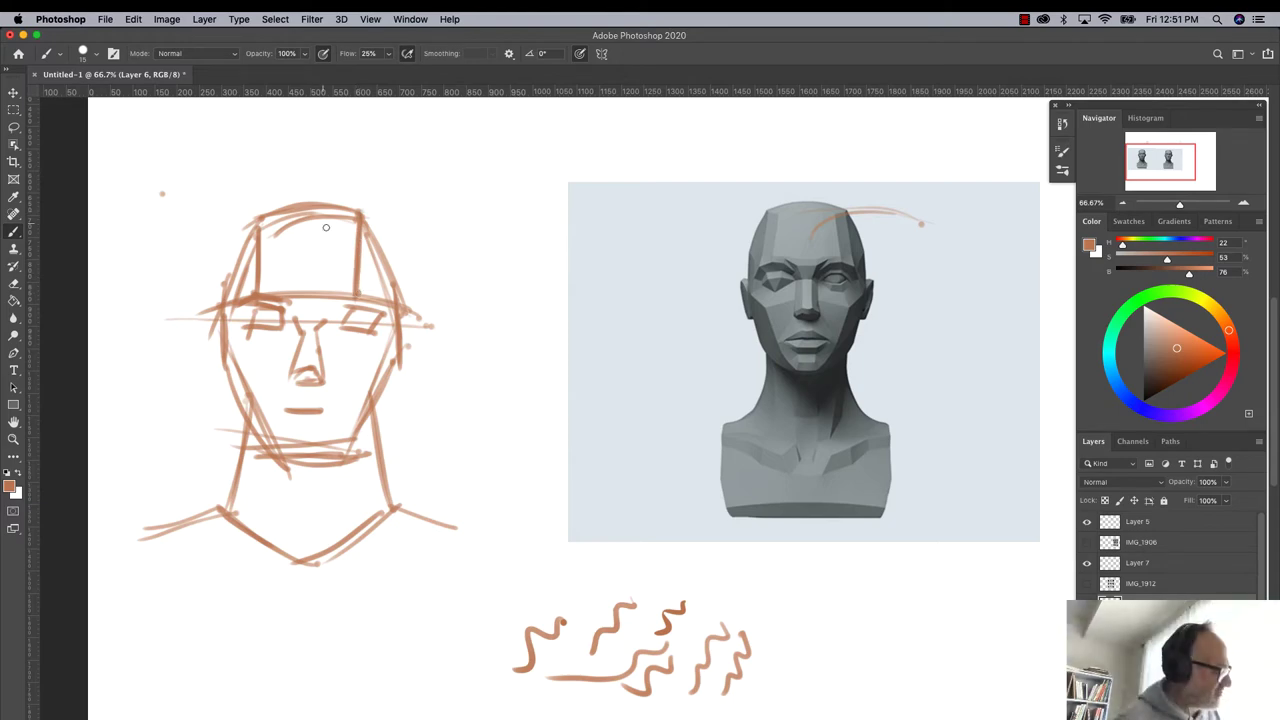
- Outline the temple planes on both sides of the forehead and number the three upper head planes 1, 2 and 3
mouse_move(377, 290)
mouse_down()
mouse_move(359, 232)
mouse_move(371, 296)
mouse_move(329, 273)
mouse_move(223, 275)
mouse_move(257, 295)
mouse_move(224, 296)
mouse_move(381, 308)
mouse_move(398, 282)
mouse_move(378, 310)
mouse_up()
drag(246, 297, 226, 270)
drag(256, 226, 219, 268)
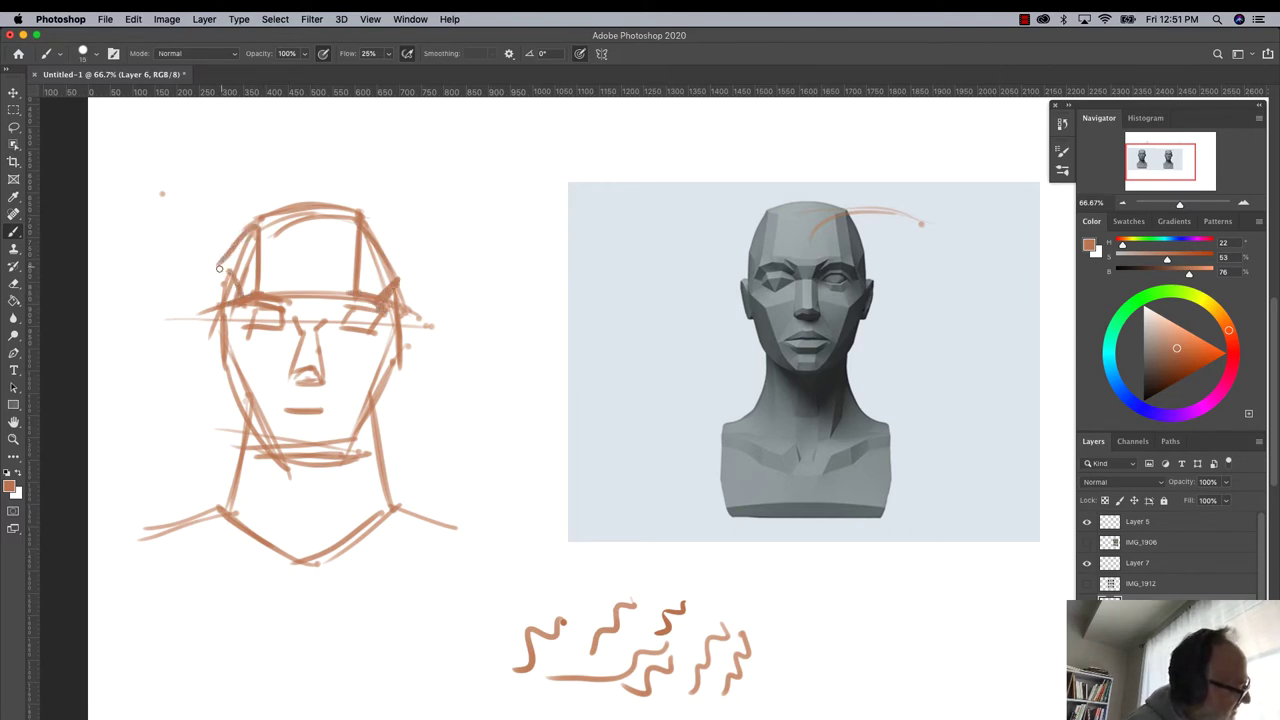
drag(254, 228, 227, 275)
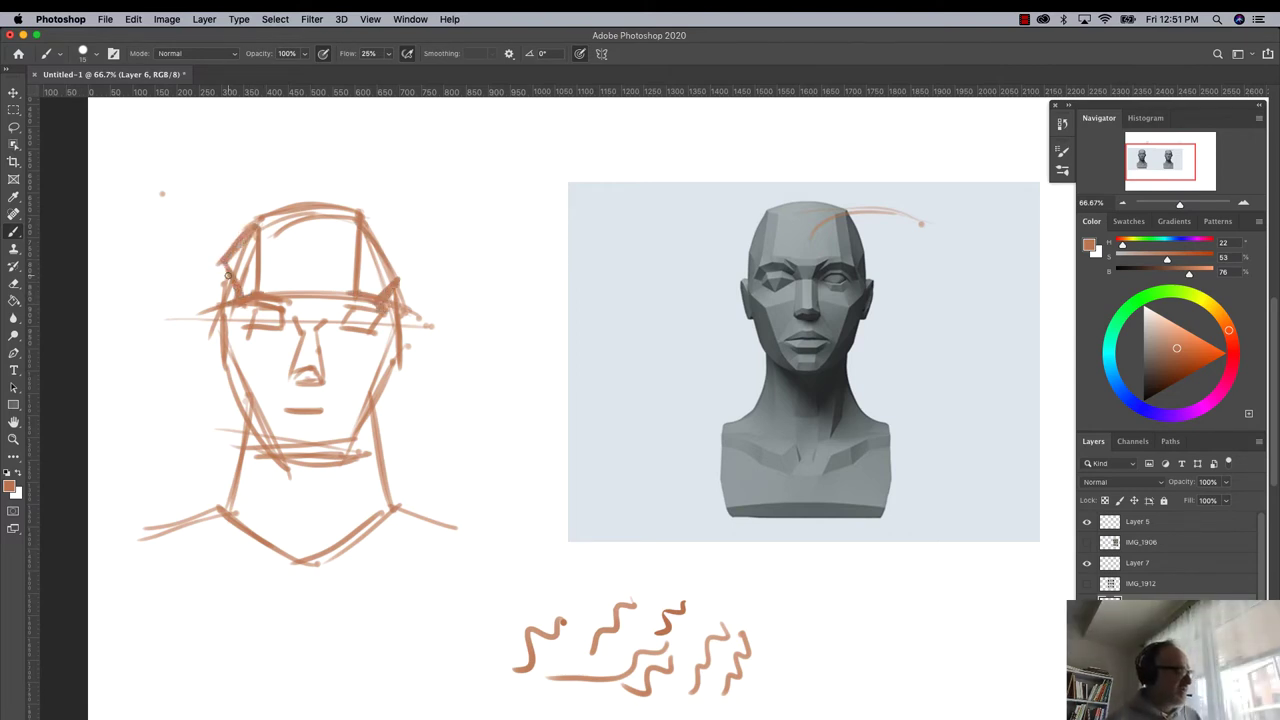
mouse_move(298, 243)
mouse_down()
mouse_move(295, 258)
mouse_move(394, 240)
mouse_up()
mouse_move(418, 216)
mouse_down()
mouse_move(430, 226)
mouse_move(418, 238)
mouse_up()
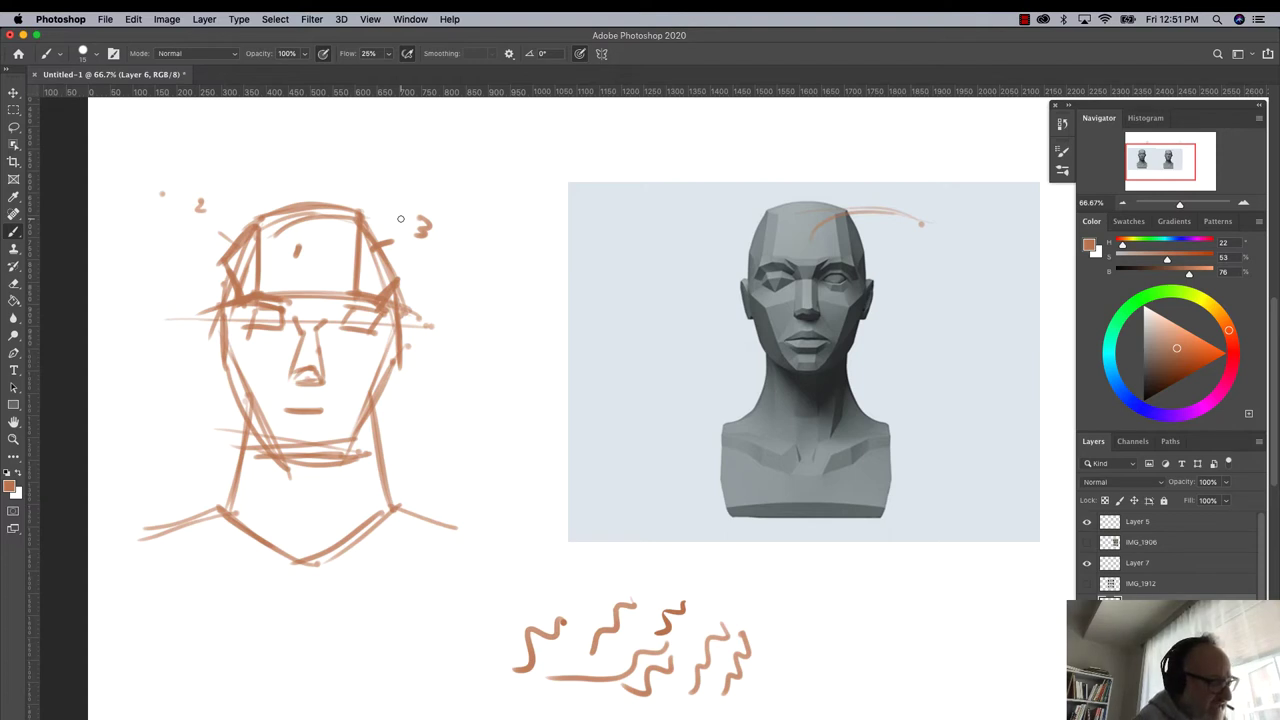
- Outline the mask-shaped eye-socket area on the head and sketch a separate small mask with two eyes above and beside the head
mouse_move(394, 306)
mouse_down()
mouse_move(376, 341)
mouse_move(372, 331)
mouse_move(368, 353)
mouse_move(394, 340)
mouse_move(363, 357)
mouse_move(236, 342)
mouse_up()
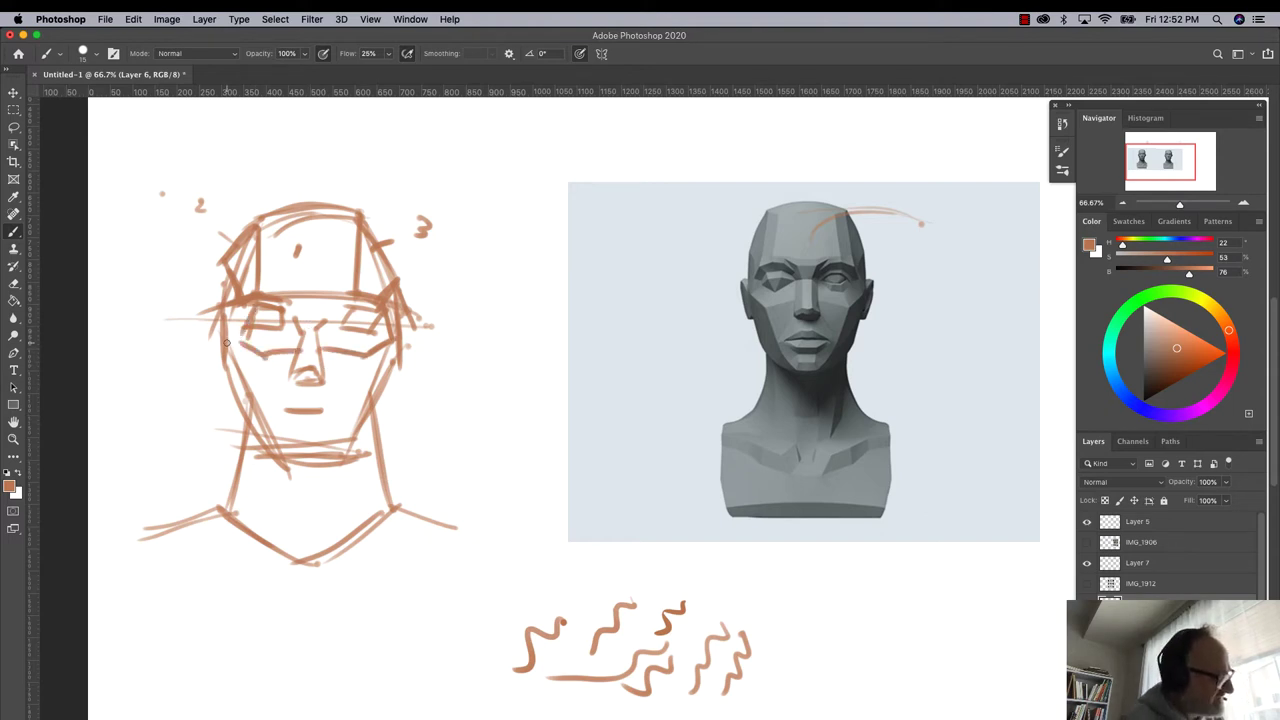
mouse_move(453, 153)
mouse_down()
mouse_move(533, 169)
mouse_move(572, 152)
mouse_move(604, 173)
mouse_move(589, 222)
mouse_move(488, 222)
mouse_move(454, 158)
mouse_up()
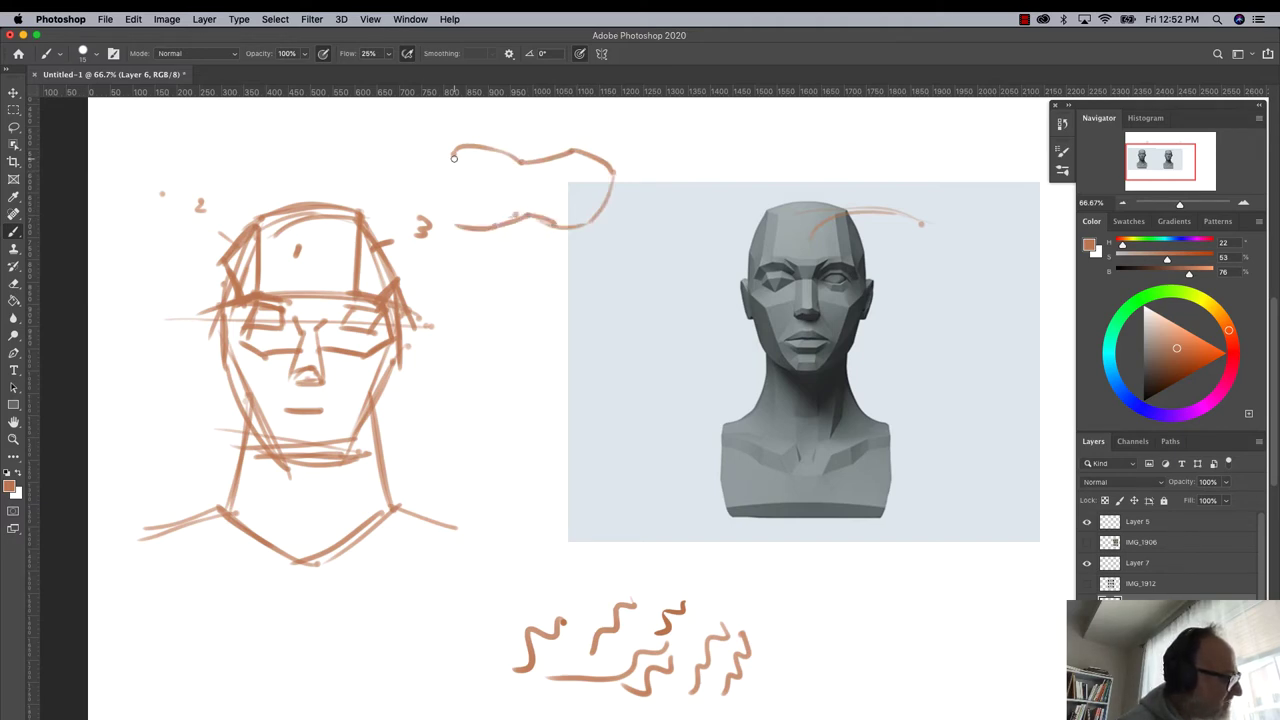
mouse_move(507, 194)
mouse_down()
mouse_move(478, 179)
mouse_move(458, 192)
mouse_up()
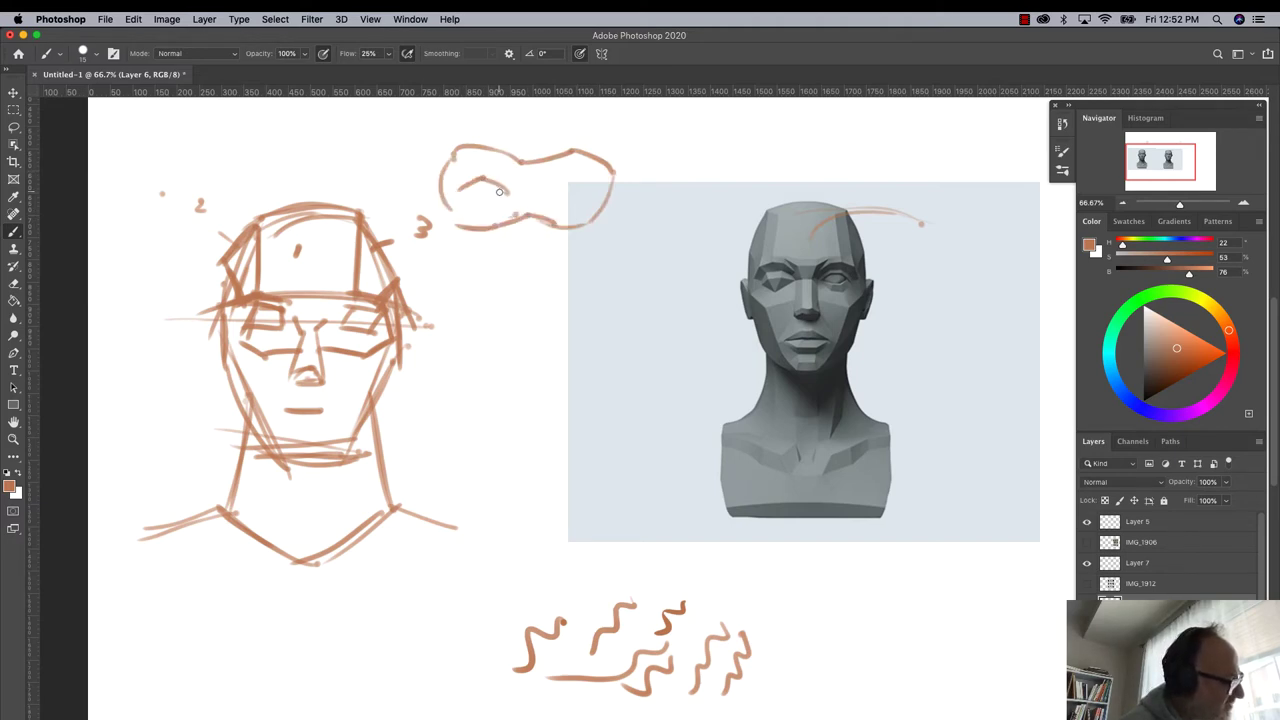
mouse_move(602, 188)
mouse_down()
mouse_move(567, 179)
mouse_move(552, 198)
mouse_move(503, 187)
mouse_move(484, 200)
mouse_move(493, 190)
mouse_move(470, 178)
mouse_move(494, 199)
mouse_move(484, 182)
mouse_up()
drag(586, 188, 458, 150)
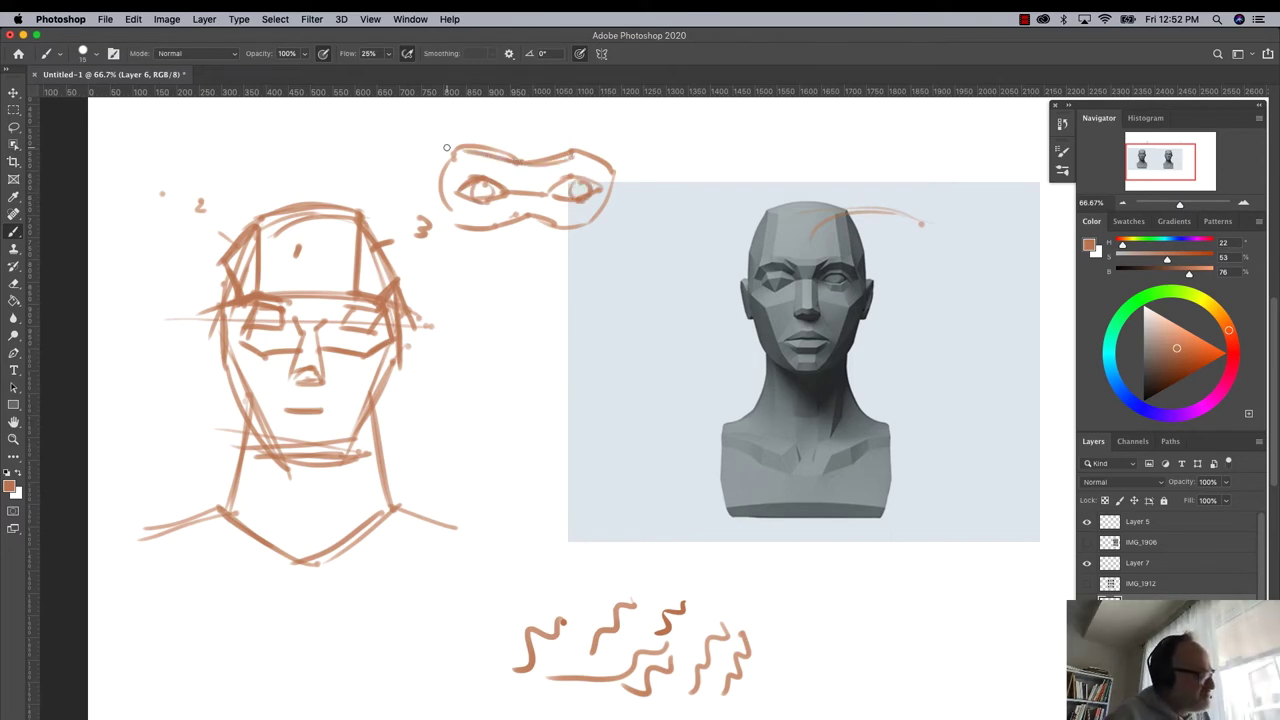
mouse_move(293, 299)
mouse_down()
mouse_move(258, 296)
mouse_move(321, 299)
mouse_up()
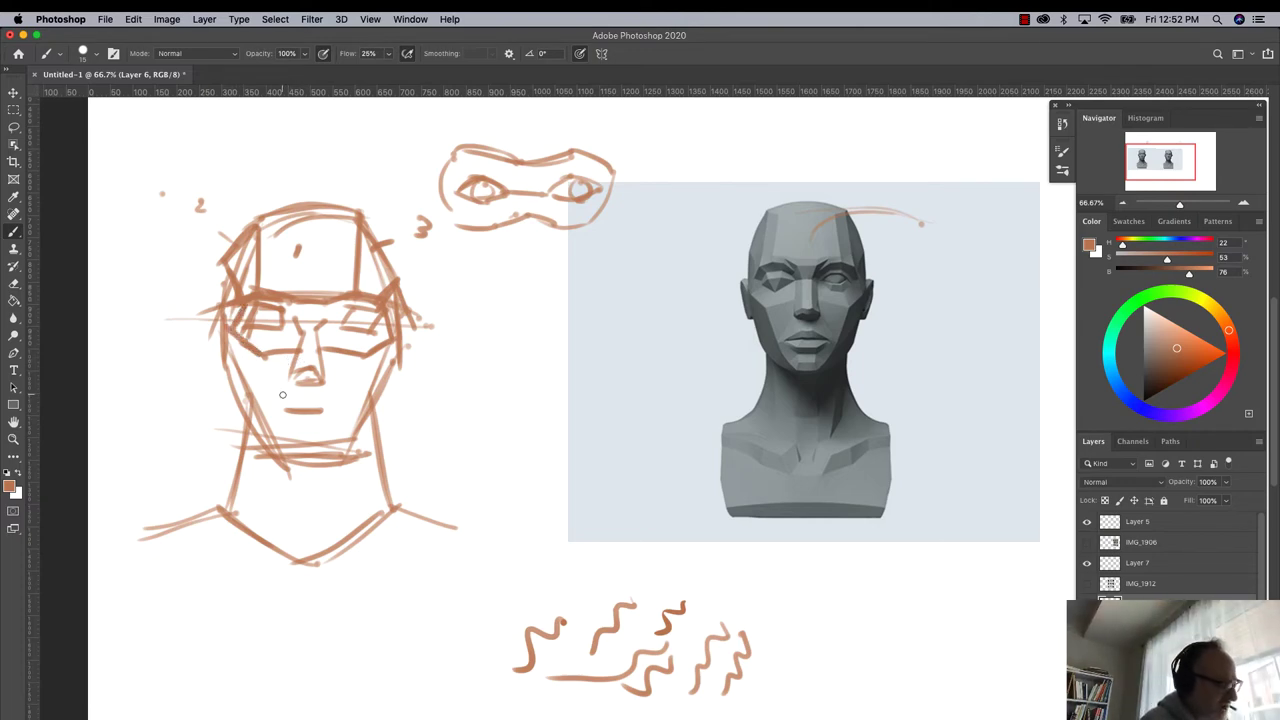
- Draw the triangular front cheek planes on both sides of the nose, running from beneath the eye sockets down toward the mouth corners
drag(287, 380, 265, 398)
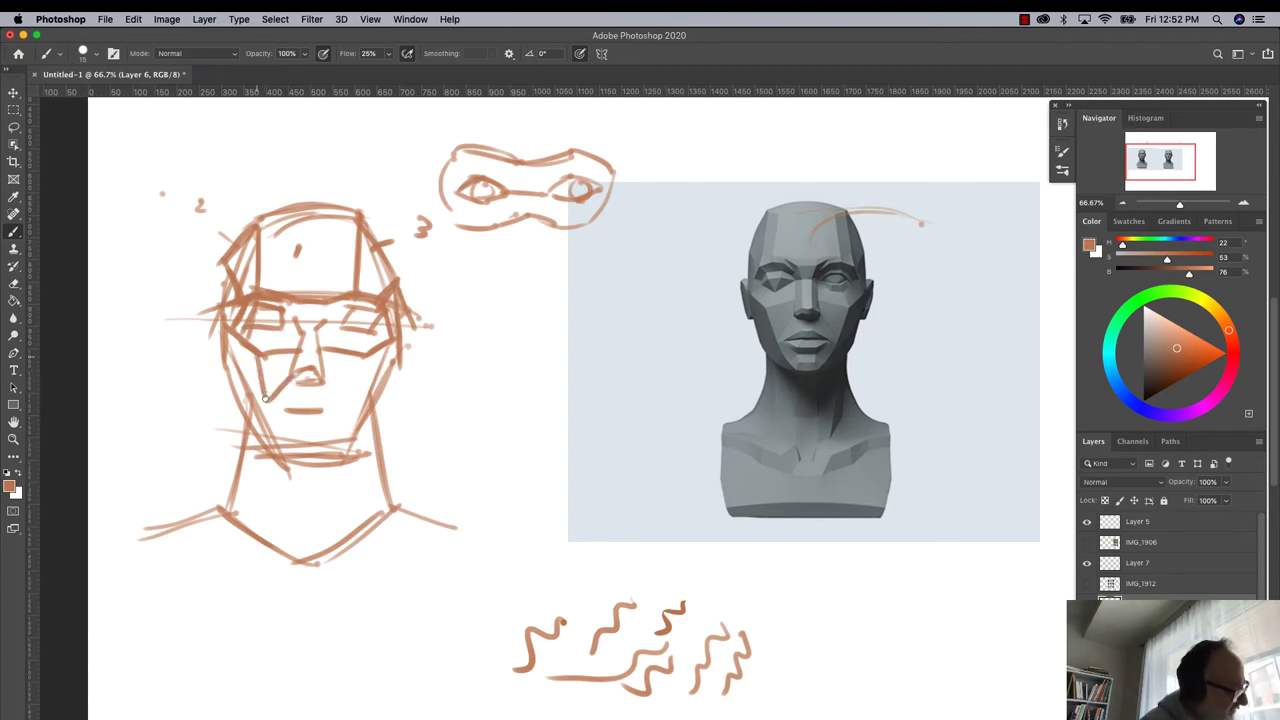
drag(285, 350, 262, 368)
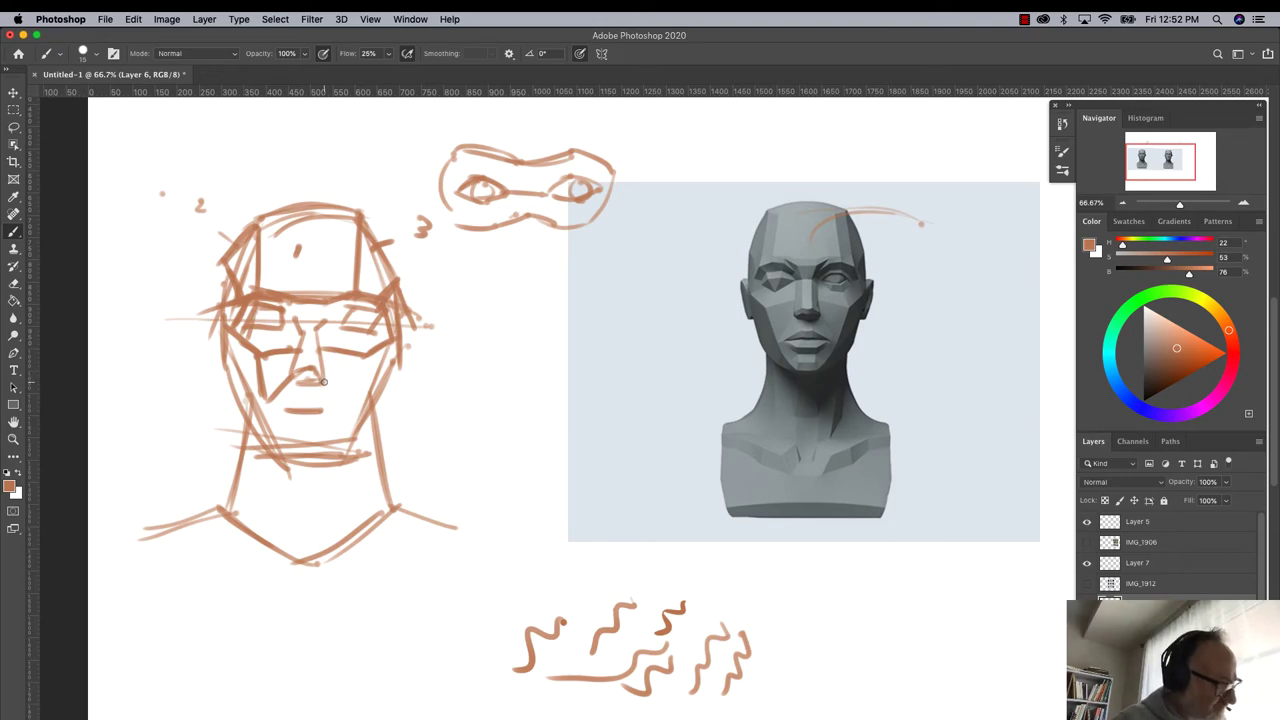
drag(320, 380, 352, 408)
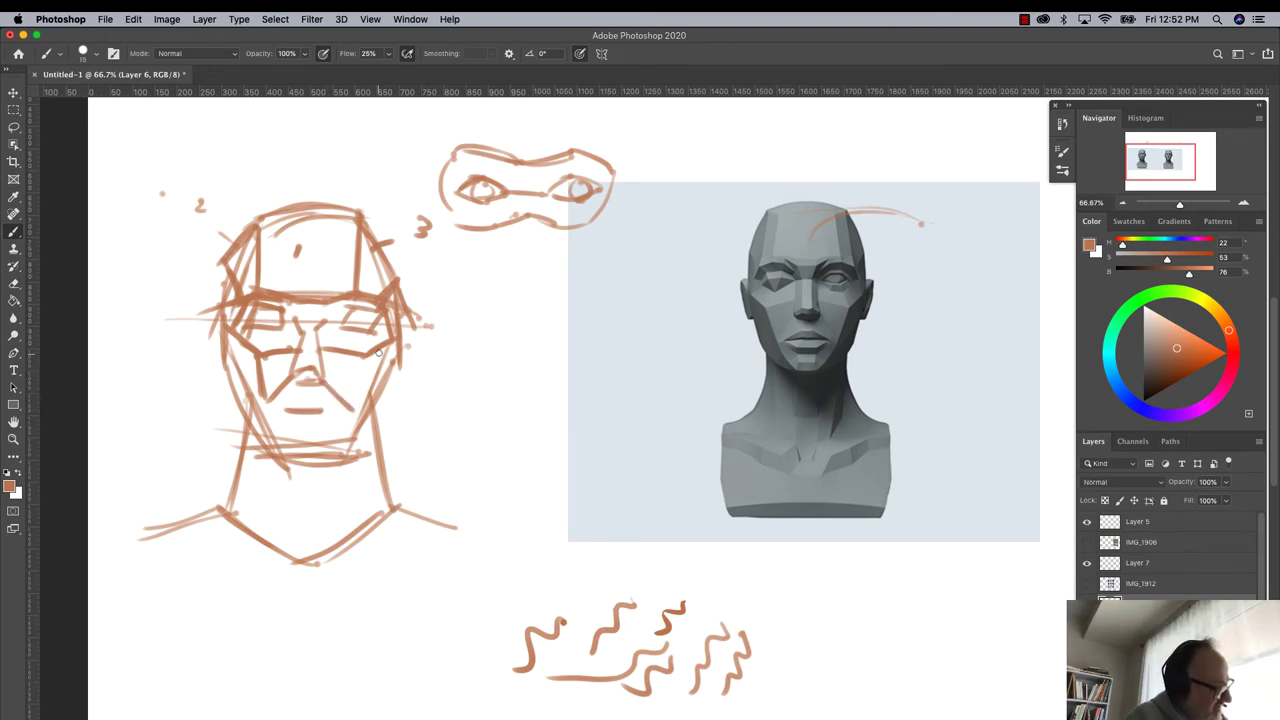
mouse_move(378, 352)
mouse_down()
mouse_move(352, 408)
mouse_move(355, 386)
mouse_move(322, 382)
mouse_up()
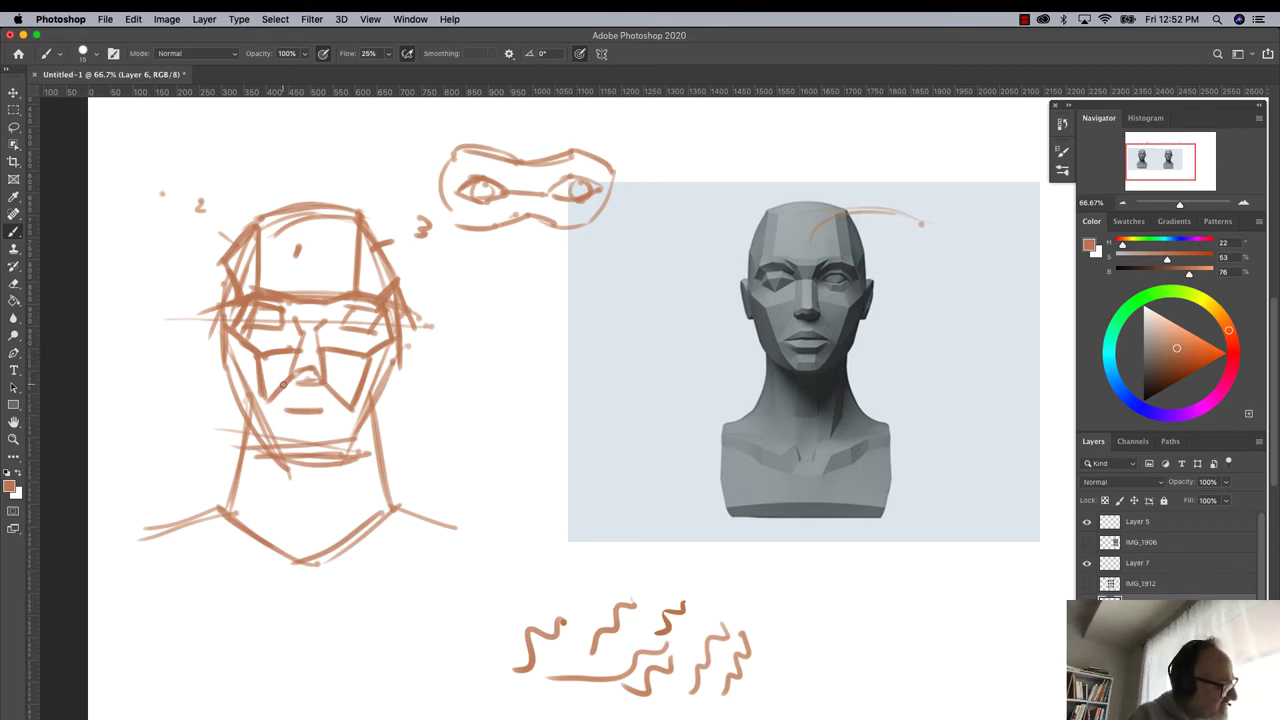
mouse_move(284, 384)
mouse_down()
mouse_move(266, 410)
mouse_move(260, 347)
mouse_up()
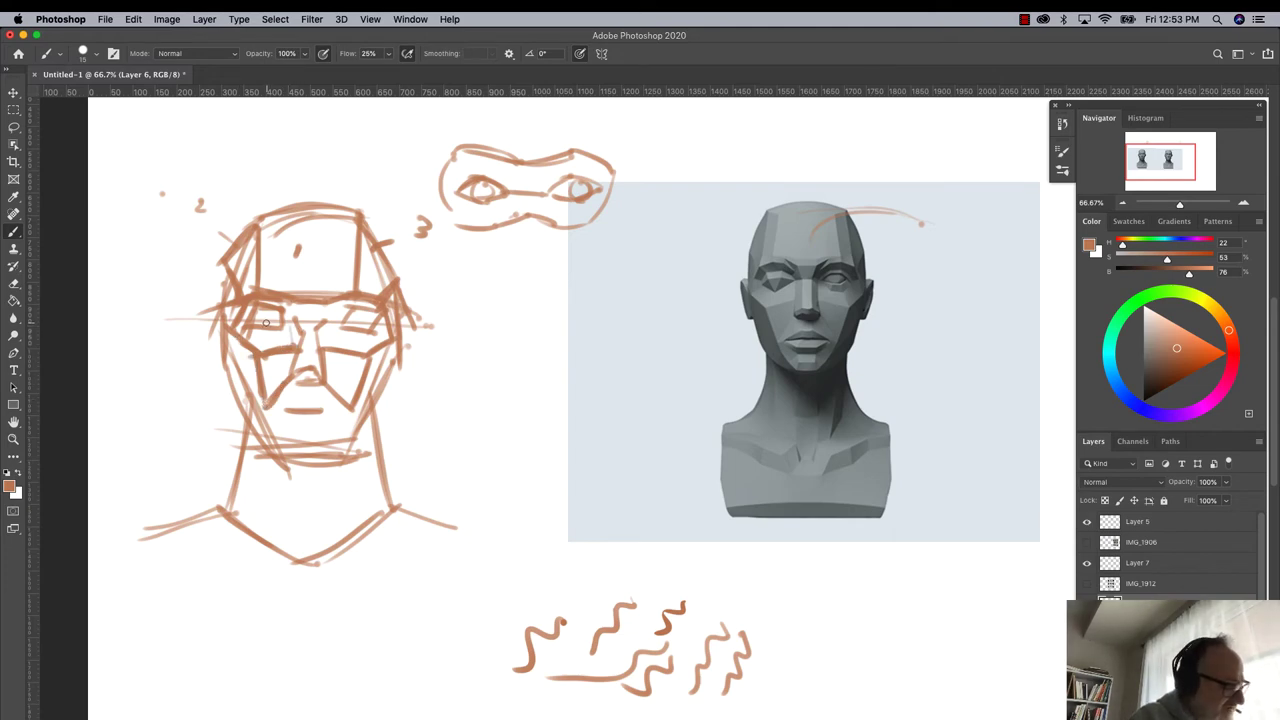
- Add lower plane edges beneath both eyes and hatch the two front cheek planes with light diagonal strokes
mouse_move(266, 321)
mouse_down()
mouse_move(278, 326)
mouse_move(262, 350)
mouse_up()
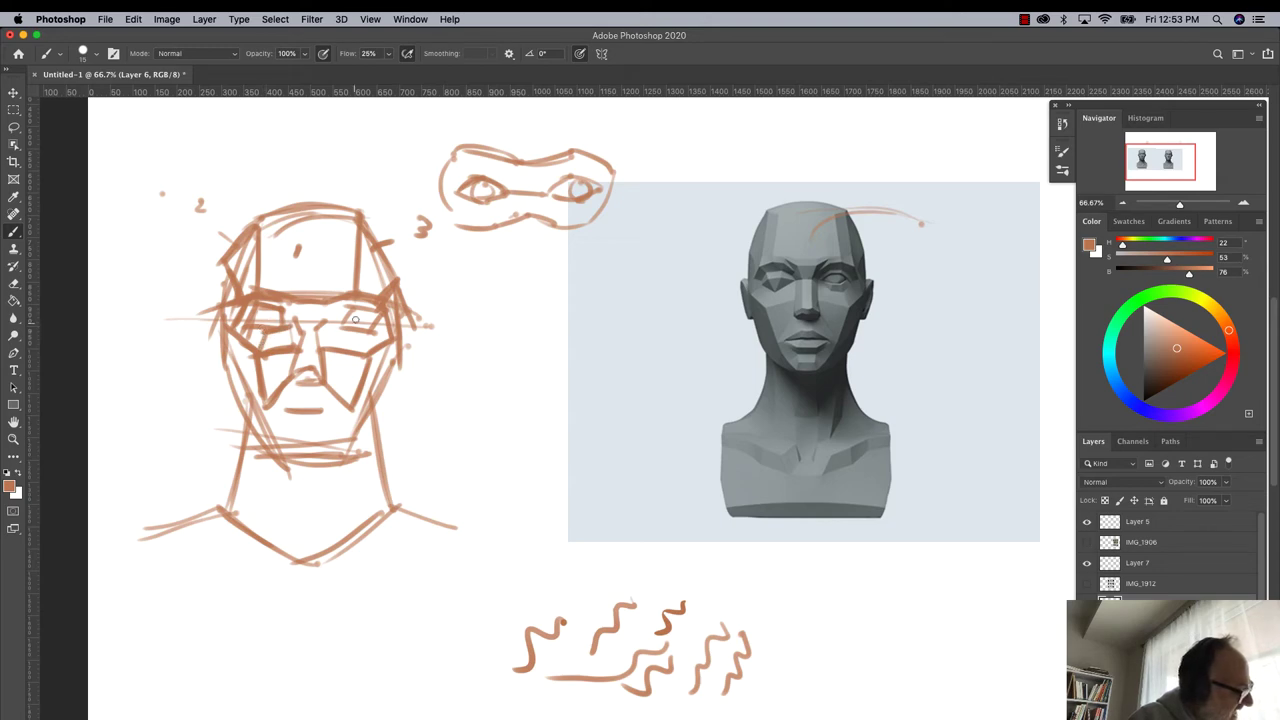
mouse_move(353, 329)
mouse_down()
mouse_move(336, 327)
mouse_move(362, 344)
mouse_move(338, 326)
mouse_move(314, 343)
mouse_move(270, 325)
mouse_up()
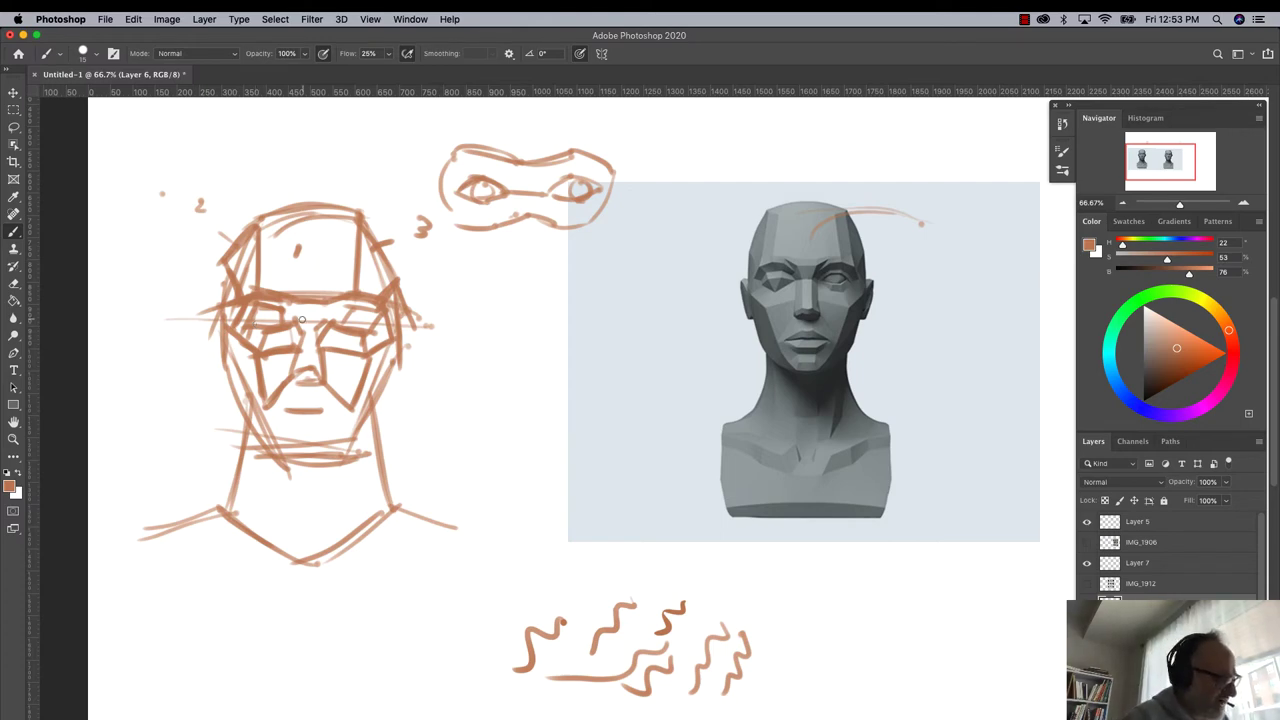
drag(290, 354, 266, 395)
mouse_move(358, 354)
mouse_down()
mouse_move(362, 386)
mouse_move(328, 398)
mouse_up()
- Doodle a small crossed shape and a radiating light bulb on one side of the head, and a rounded bubble with rays on the other
mouse_move(119, 165)
mouse_down()
mouse_move(155, 198)
mouse_move(135, 196)
mouse_move(142, 184)
mouse_move(165, 210)
mouse_up()
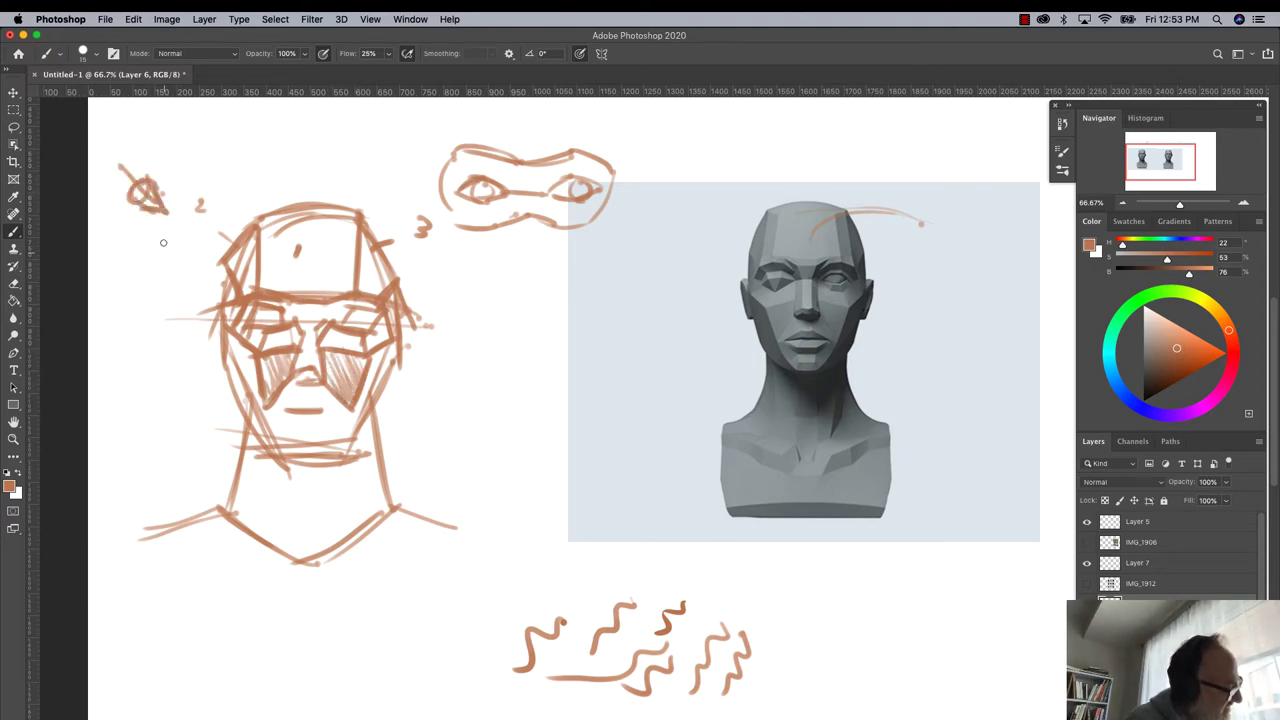
mouse_move(120, 250)
mouse_down()
mouse_move(152, 272)
mouse_move(122, 280)
mouse_up()
drag(128, 282, 132, 314)
mouse_move(116, 236)
mouse_down()
mouse_move(112, 280)
mouse_move(144, 228)
mouse_move(172, 237)
mouse_up()
mouse_move(486, 288)
mouse_down()
mouse_move(486, 332)
mouse_move(432, 299)
mouse_move(486, 289)
mouse_move(498, 356)
mouse_up()
drag(474, 340, 470, 372)
drag(458, 344, 449, 376)
drag(436, 346, 441, 362)
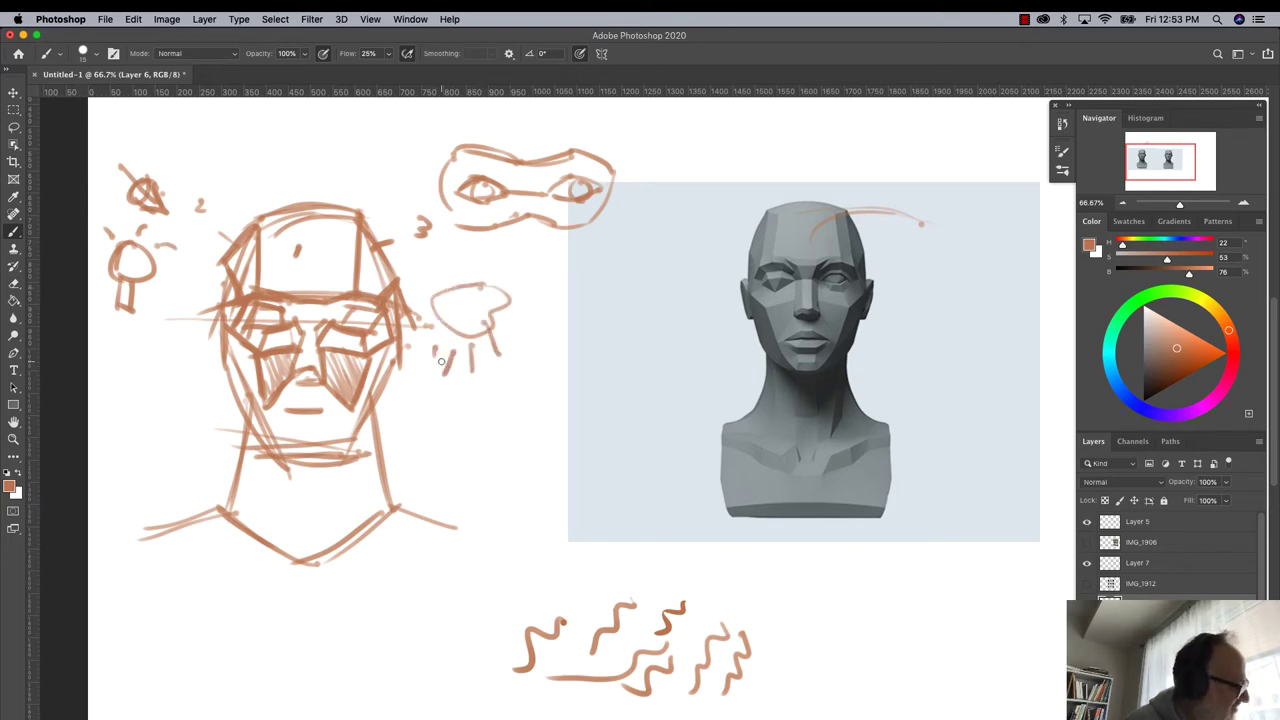
mouse_move(128, 276)
mouse_down()
mouse_move(128, 258)
mouse_move(117, 282)
mouse_up()
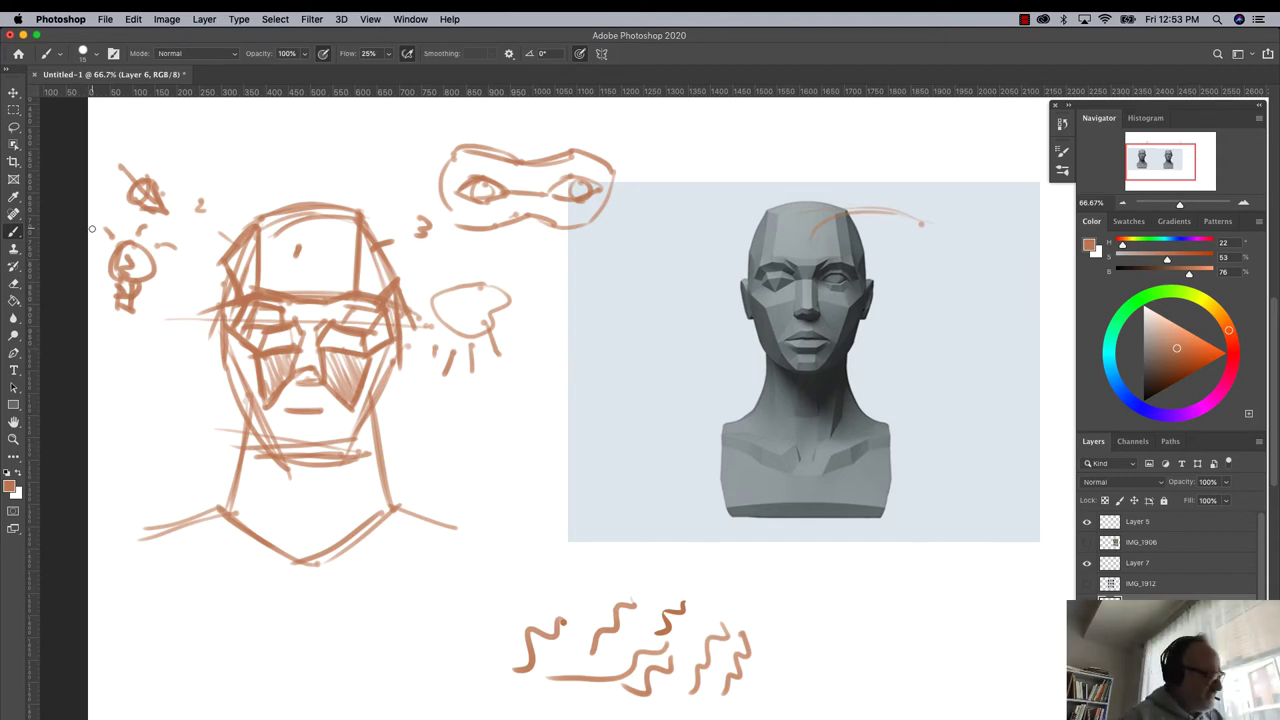
- Deepen the front cheek hatching and shade the outer side planes of the cheeks in light orange (H 22, S 46, B 92)
mouse_move(269, 370)
mouse_down()
mouse_move(293, 350)
mouse_move(269, 355)
mouse_move(292, 369)
mouse_move(272, 378)
mouse_move(343, 370)
mouse_move(331, 364)
mouse_move(363, 390)
mouse_up()
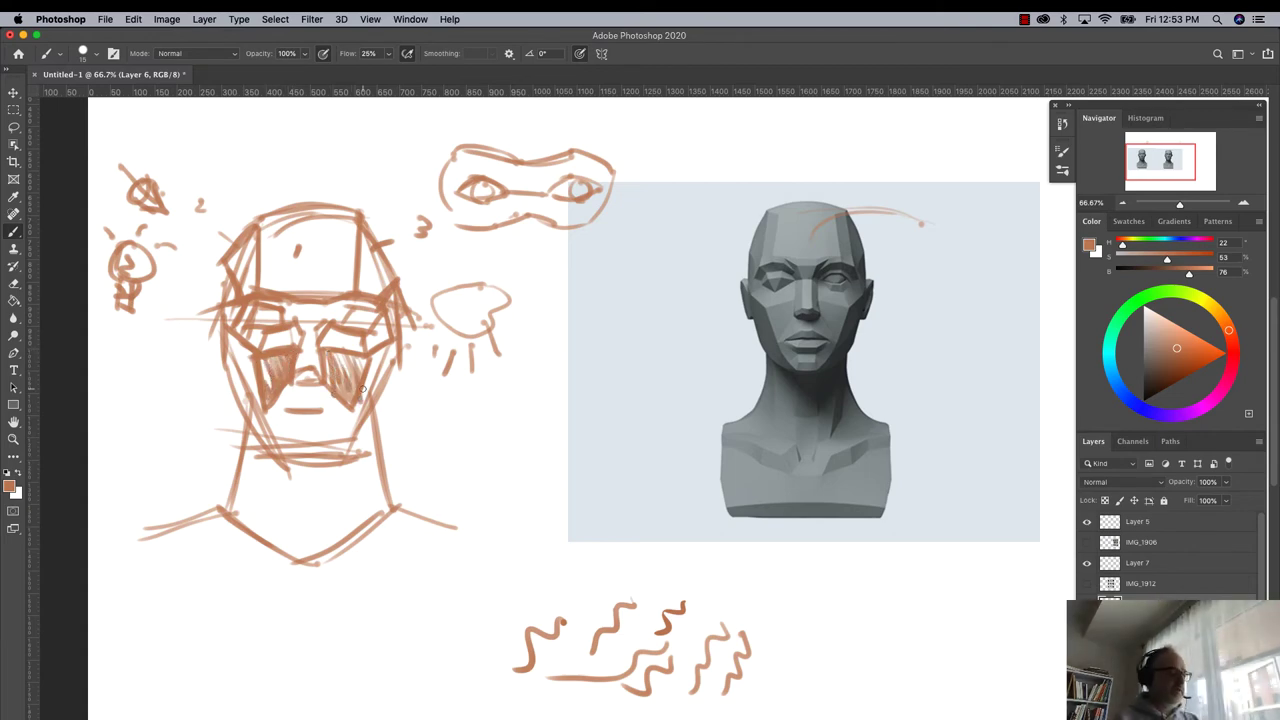
click(1178, 334)
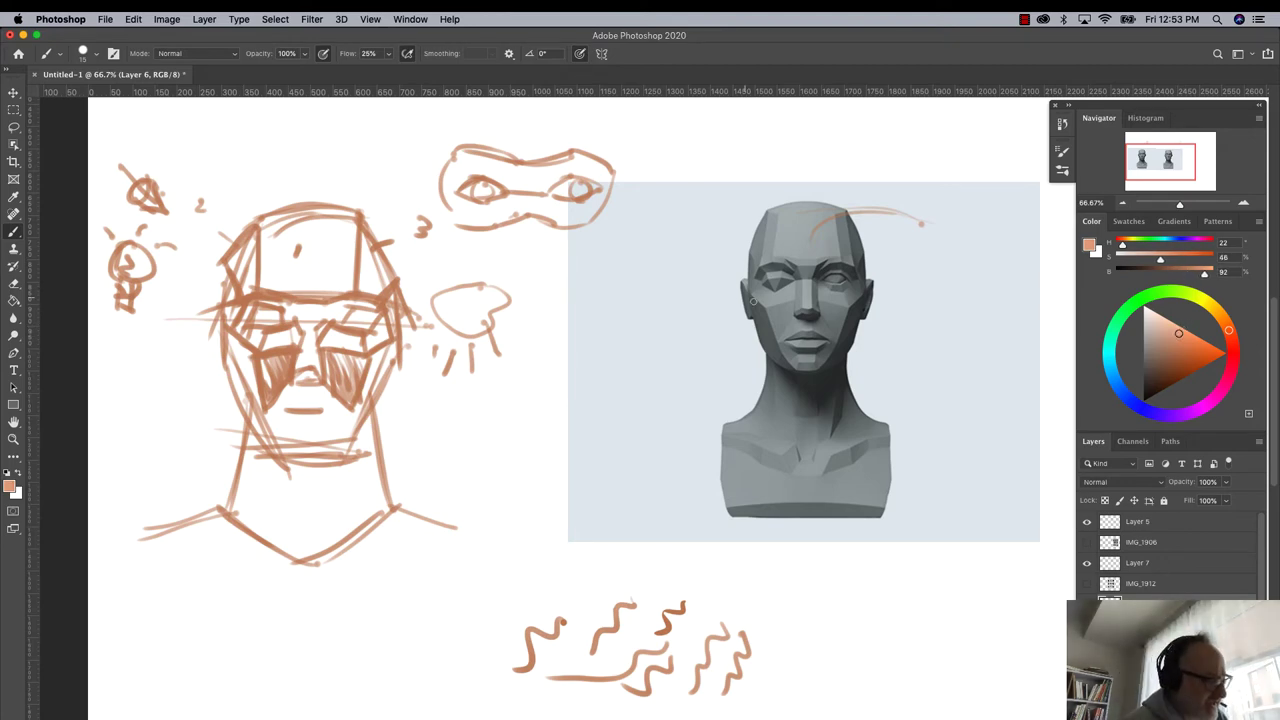
mouse_move(690, 304)
mouse_down()
mouse_move(708, 318)
mouse_move(700, 310)
mouse_up()
drag(705, 332, 701, 311)
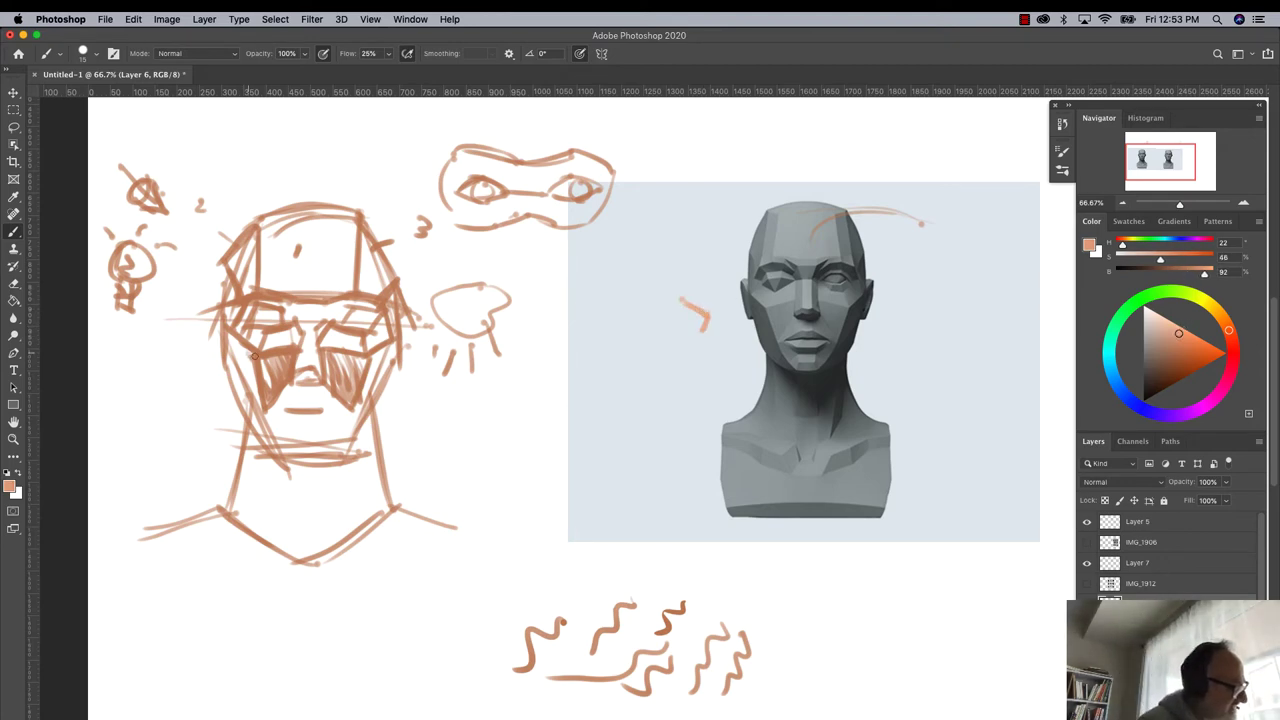
drag(254, 356, 230, 338)
mouse_move(270, 424)
mouse_down()
mouse_move(255, 363)
mouse_move(257, 380)
mouse_up()
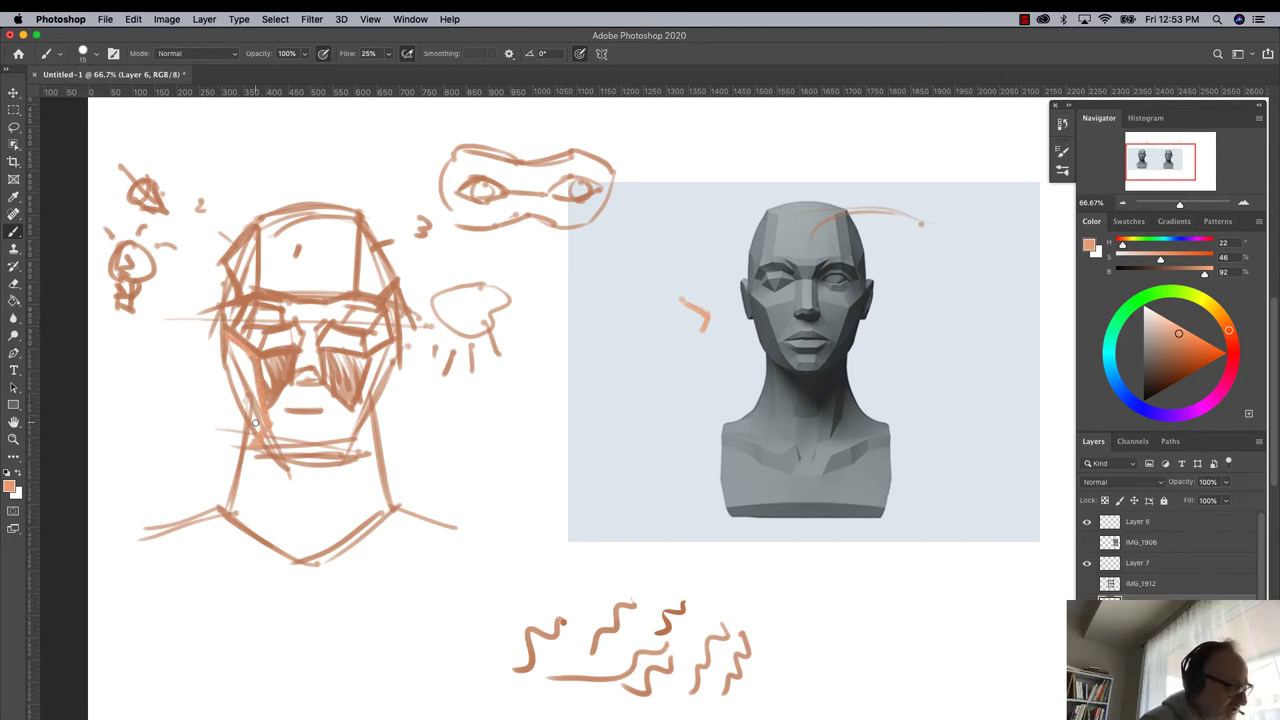
drag(257, 441, 224, 343)
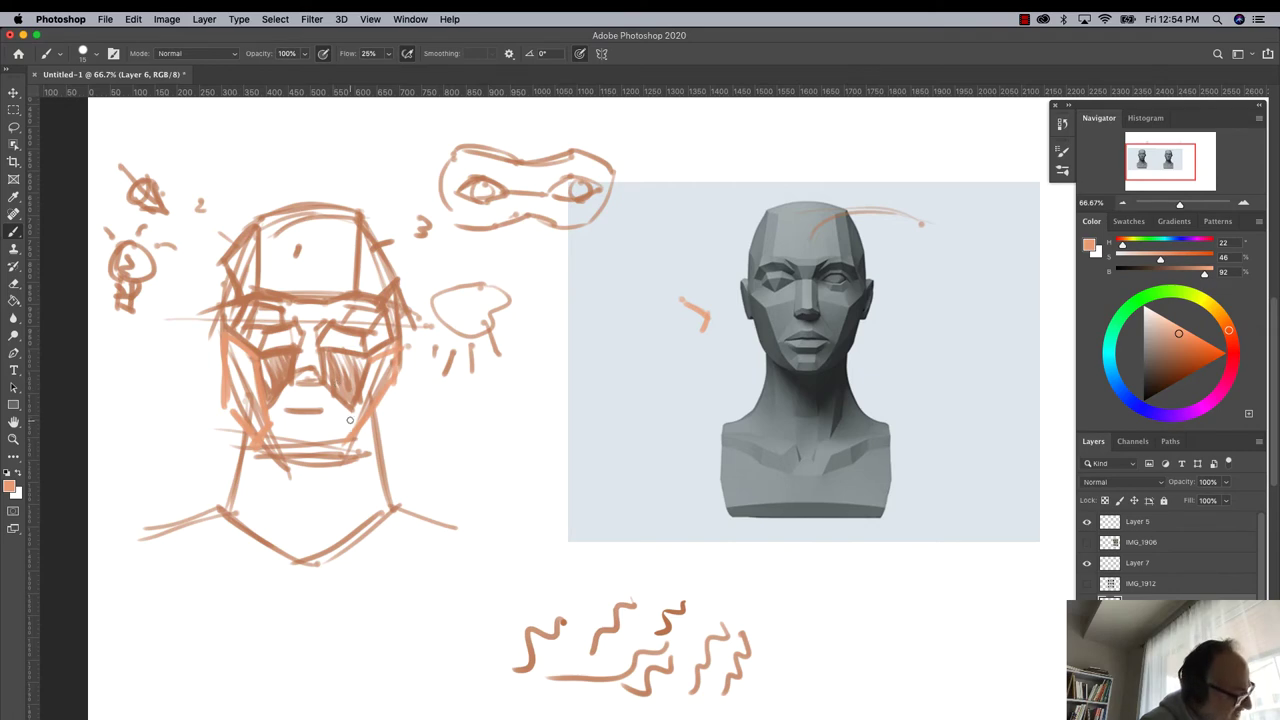
mouse_move(395, 383)
mouse_down()
mouse_move(380, 372)
mouse_move(352, 424)
mouse_up()
mouse_move(232, 345)
mouse_down()
mouse_move(247, 362)
mouse_move(229, 408)
mouse_up()
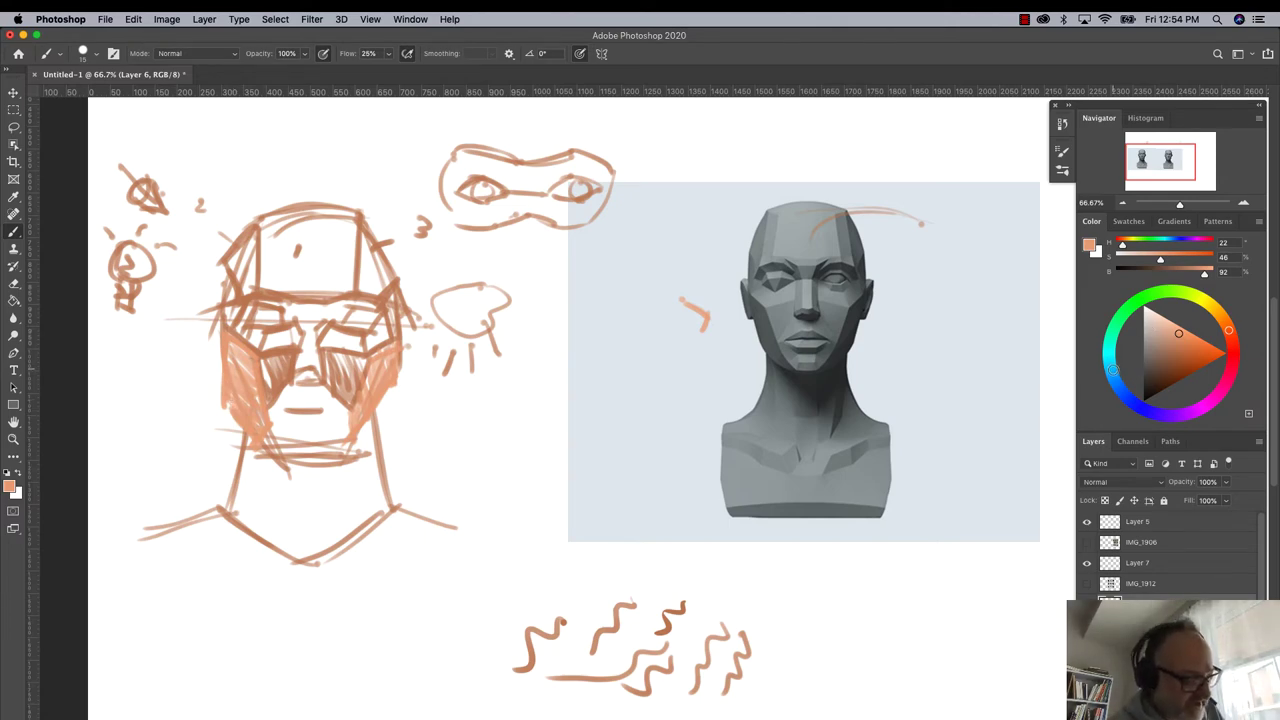
- Fill the rounded mouth and chin area with muted tan (H 22, S 34, B 78), using a size 35 brush
click(1165, 340)
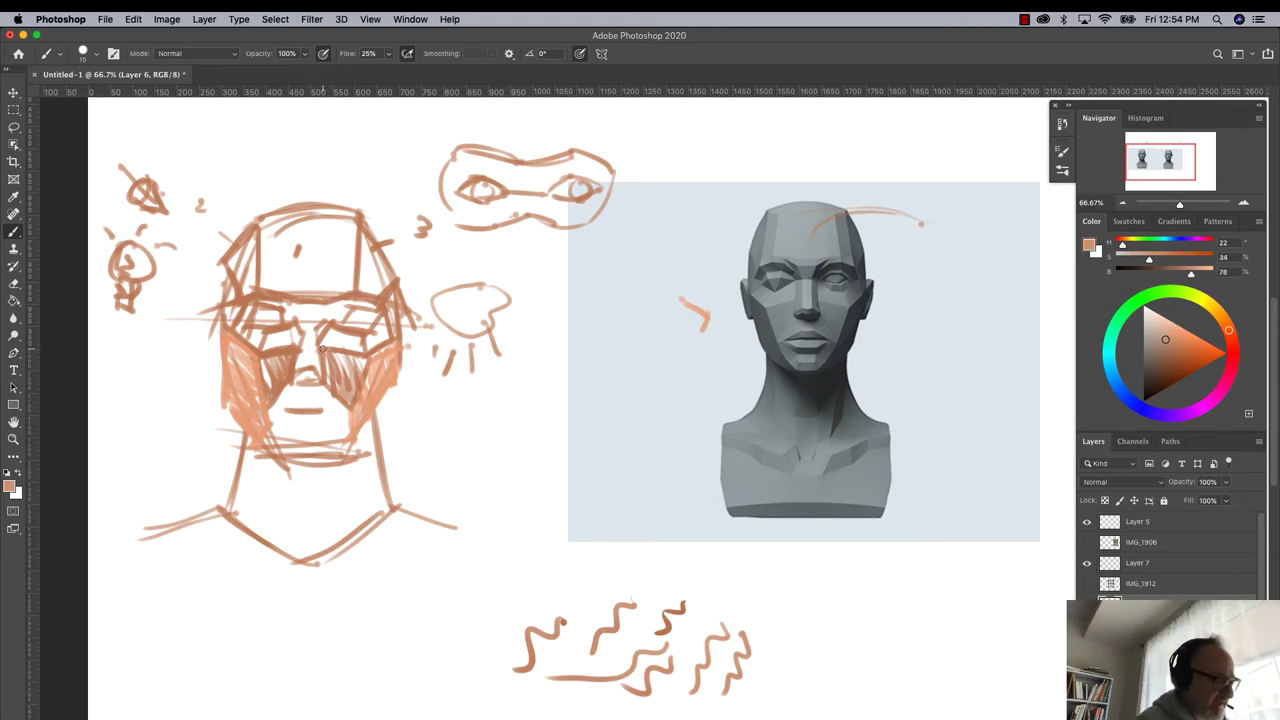
mouse_move(350, 410)
mouse_down()
mouse_move(318, 455)
mouse_move(290, 460)
mouse_up()
mouse_move(289, 386)
mouse_down()
mouse_move(268, 412)
mouse_move(277, 440)
mouse_move(319, 390)
mouse_move(337, 423)
mouse_move(297, 392)
mouse_move(325, 395)
mouse_move(295, 389)
mouse_move(311, 408)
mouse_move(294, 403)
mouse_move(342, 418)
mouse_move(328, 440)
mouse_move(295, 444)
mouse_move(320, 436)
mouse_move(283, 407)
mouse_move(297, 401)
mouse_move(290, 442)
mouse_move(319, 439)
mouse_move(327, 407)
mouse_move(305, 394)
mouse_move(277, 428)
mouse_up()
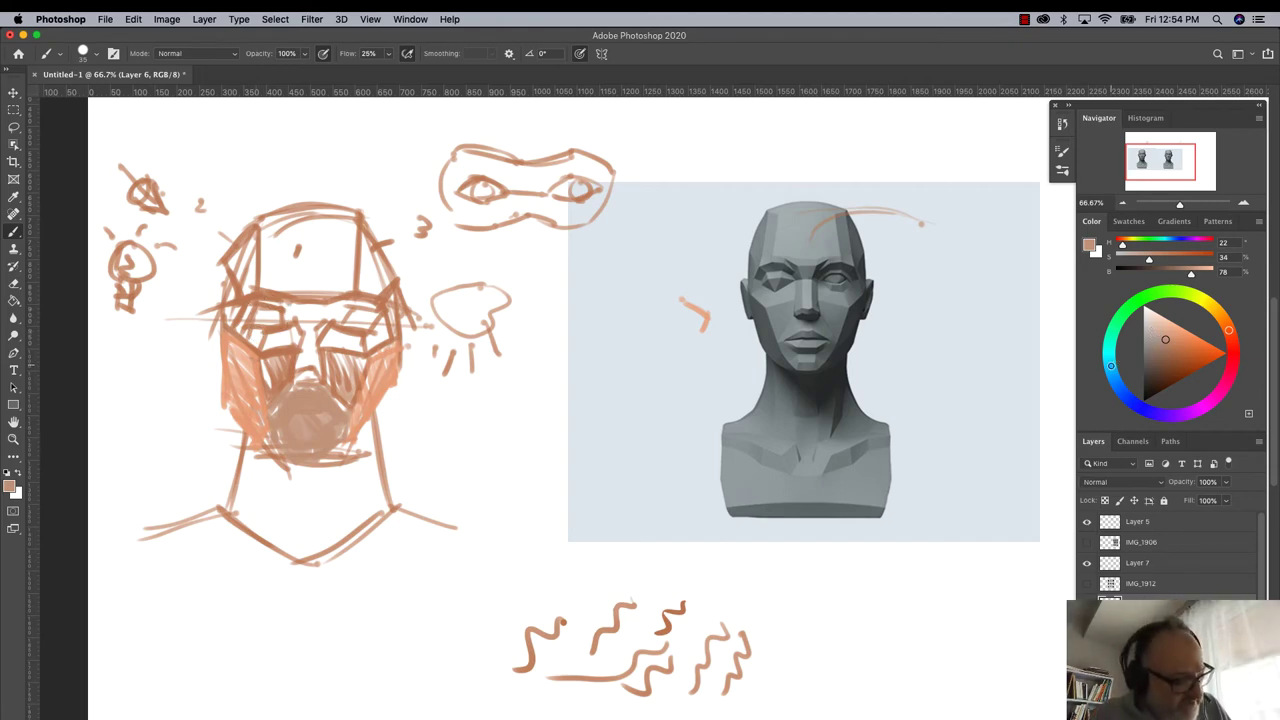
- Paint both eye-socket planes in blue (H 190, S 34, B 78)
click(1109, 364)
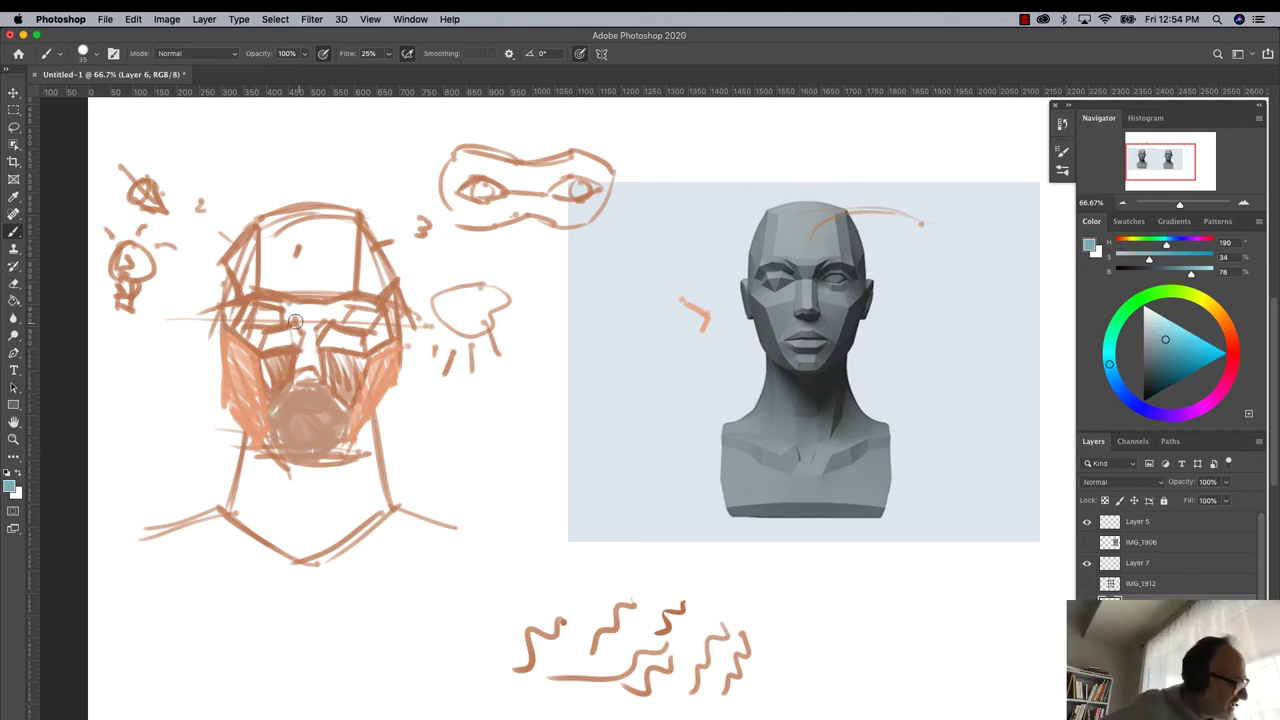
mouse_move(296, 316)
mouse_down()
mouse_move(278, 335)
mouse_move(248, 330)
mouse_move(285, 312)
mouse_move(242, 330)
mouse_move(263, 340)
mouse_up()
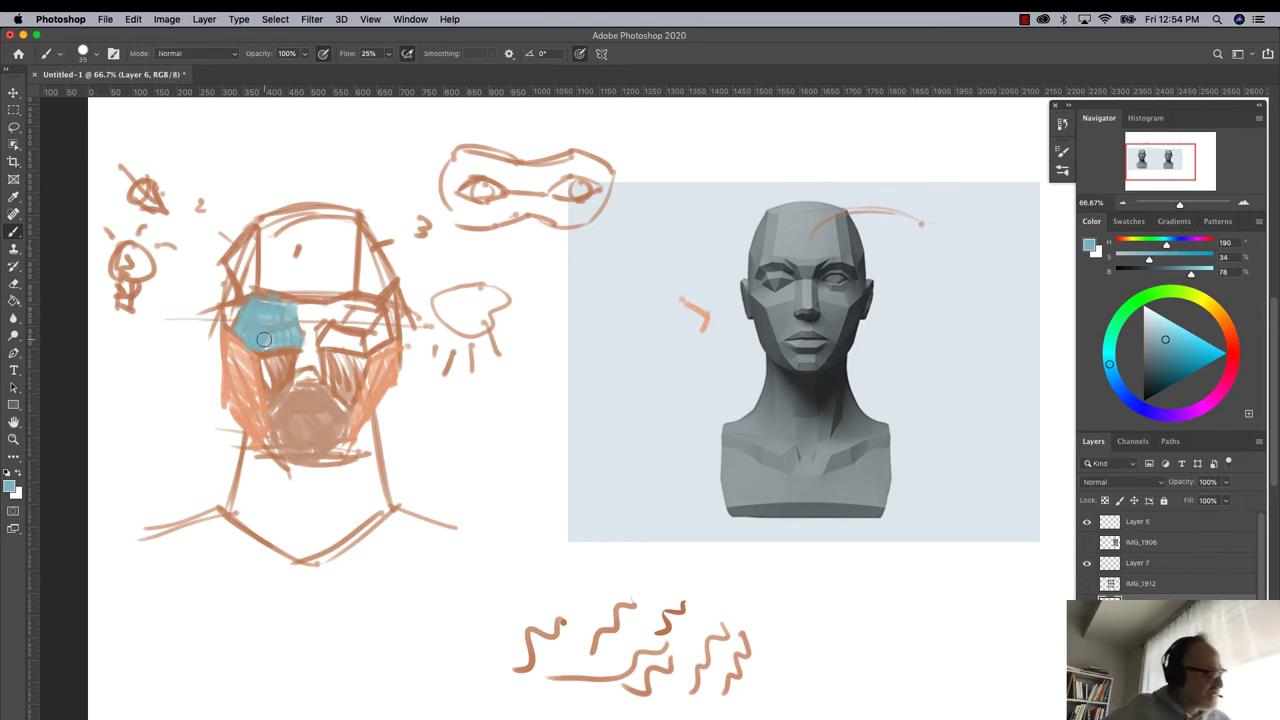
mouse_move(326, 312)
mouse_down()
mouse_move(351, 332)
mouse_move(359, 317)
mouse_move(370, 326)
mouse_move(367, 306)
mouse_move(344, 307)
mouse_move(335, 332)
mouse_move(380, 335)
mouse_move(355, 344)
mouse_move(314, 310)
mouse_up()
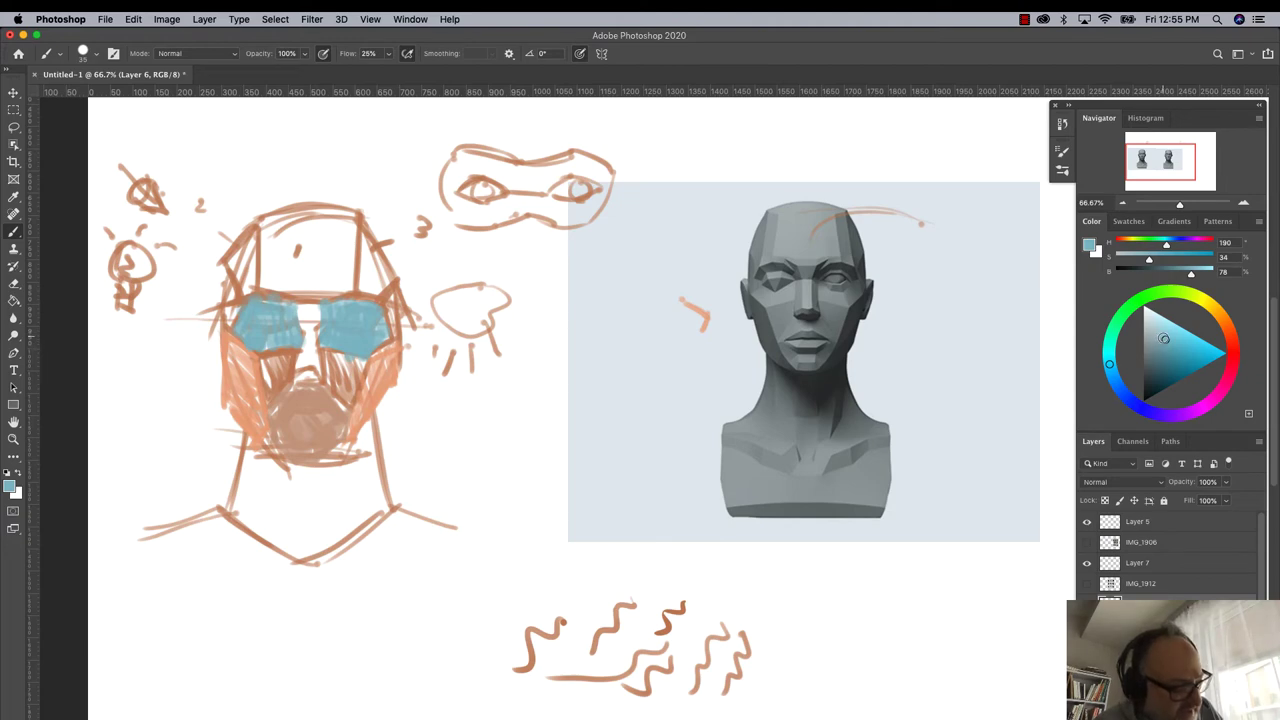
- Paint the nose's front plane light blue (H 190, S 23, B 88) and the plane between the brows darker blue (H 190, S 33, B 72)
click(1162, 326)
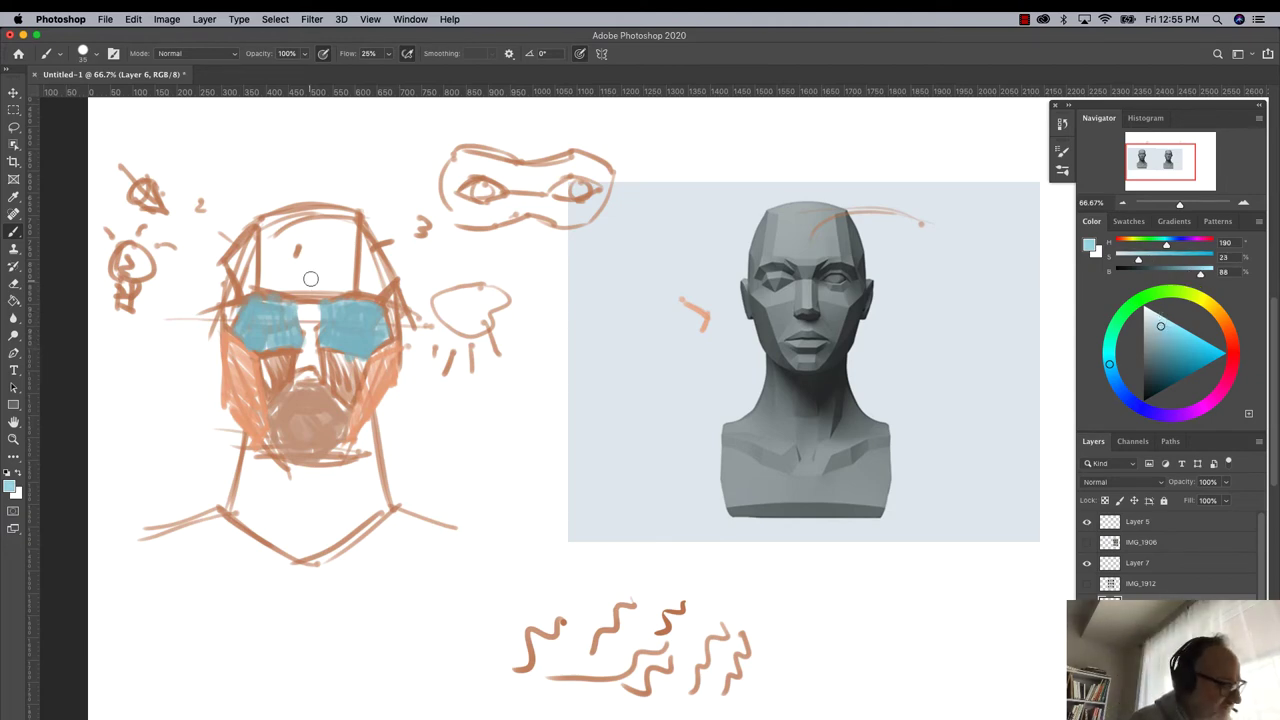
mouse_move(311, 339)
mouse_down()
mouse_move(306, 350)
mouse_move(303, 335)
mouse_up()
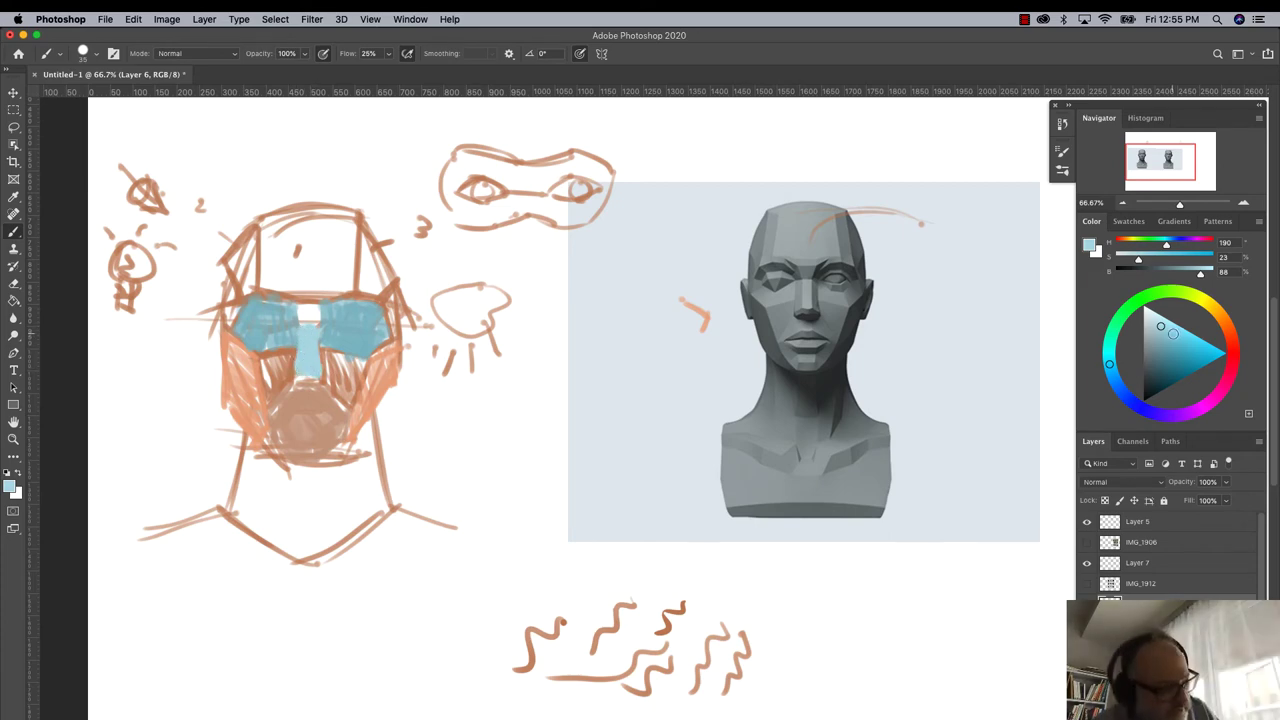
click(1163, 343)
drag(310, 305, 298, 325)
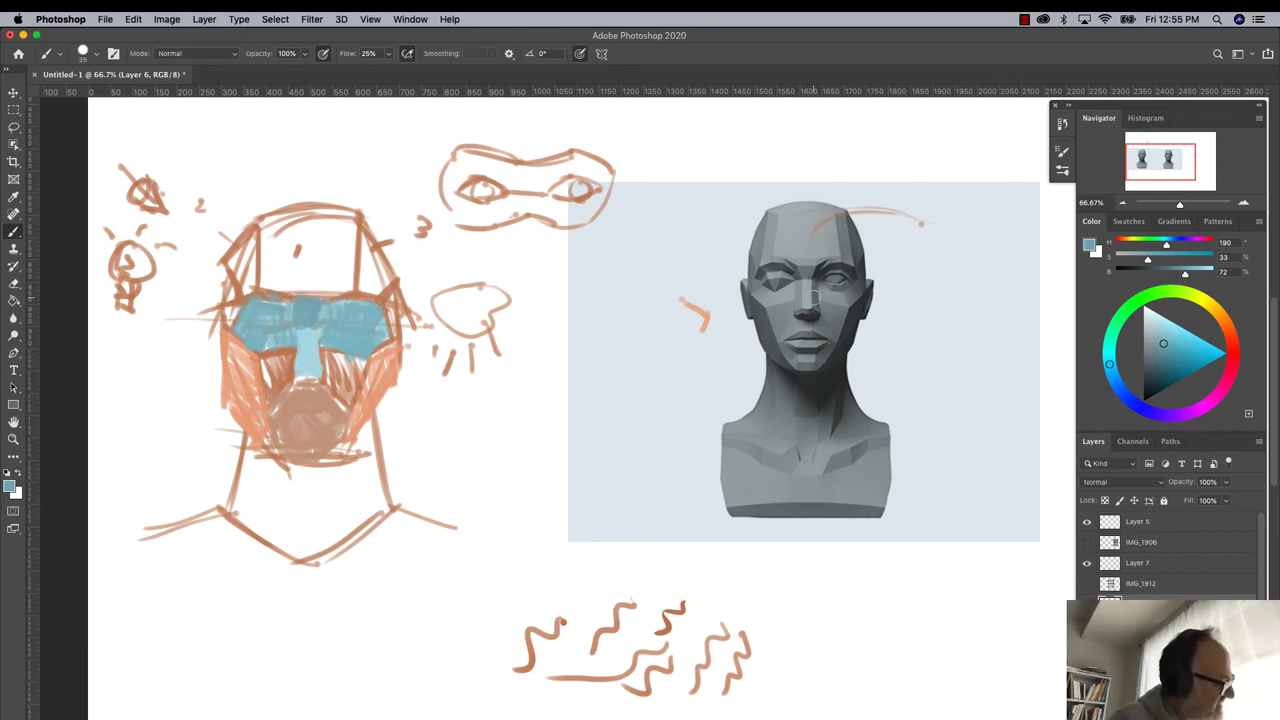
- Fill the forehead's front plane with pale blue (H 190, S 20, B 81)
click(1157, 331)
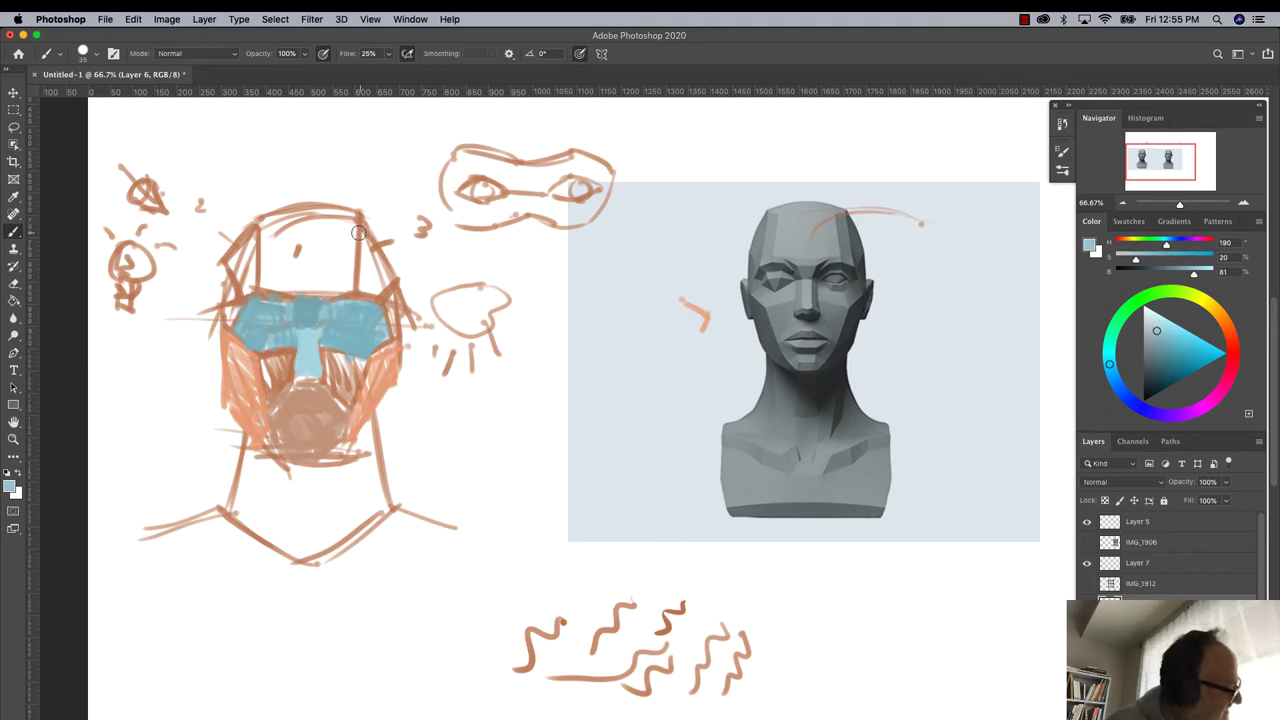
mouse_move(359, 233)
mouse_down()
mouse_move(251, 226)
mouse_move(349, 238)
mouse_move(333, 268)
mouse_move(311, 233)
mouse_move(307, 285)
mouse_move(275, 245)
mouse_move(267, 276)
mouse_move(273, 242)
mouse_move(301, 284)
mouse_move(290, 242)
mouse_move(344, 246)
mouse_move(344, 271)
mouse_move(301, 234)
mouse_move(263, 234)
mouse_move(287, 281)
mouse_up()
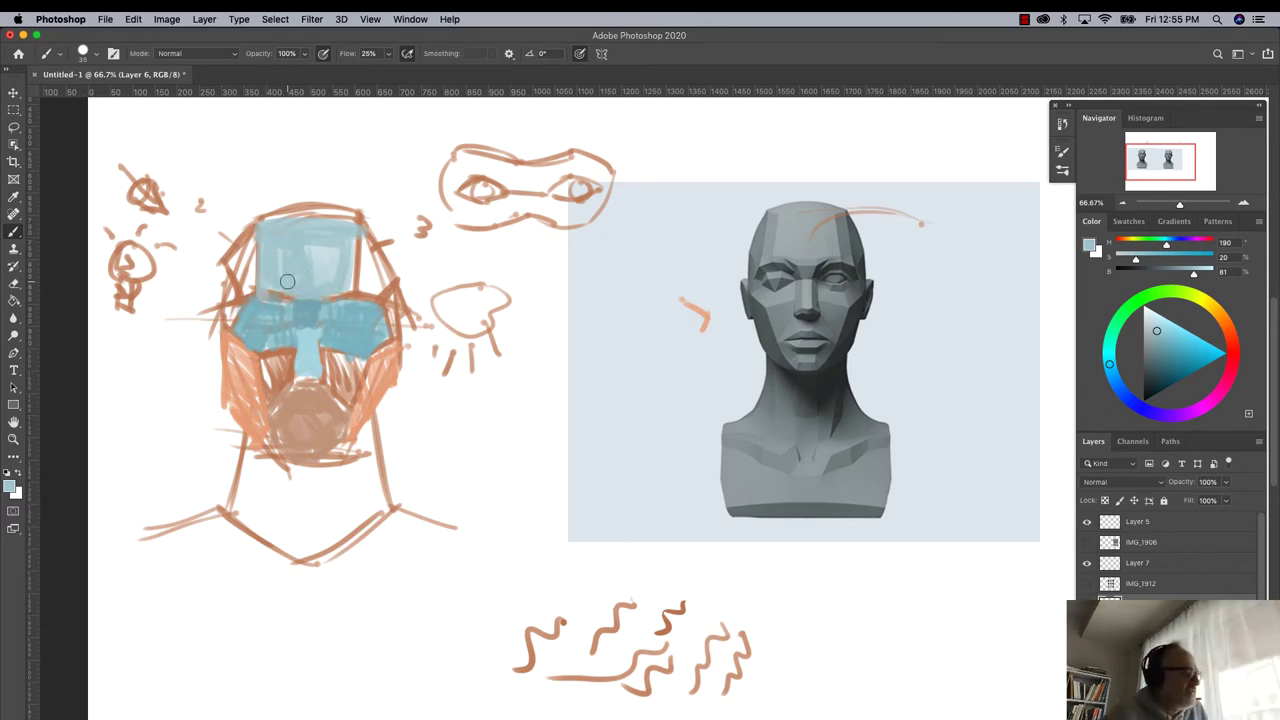
- Paint the narrow planes along both edges of the forehead in dark blue (H 190, S 47, B 53), overlaid with lighter blue (H 190, S 36, B 67)
click(1166, 337)
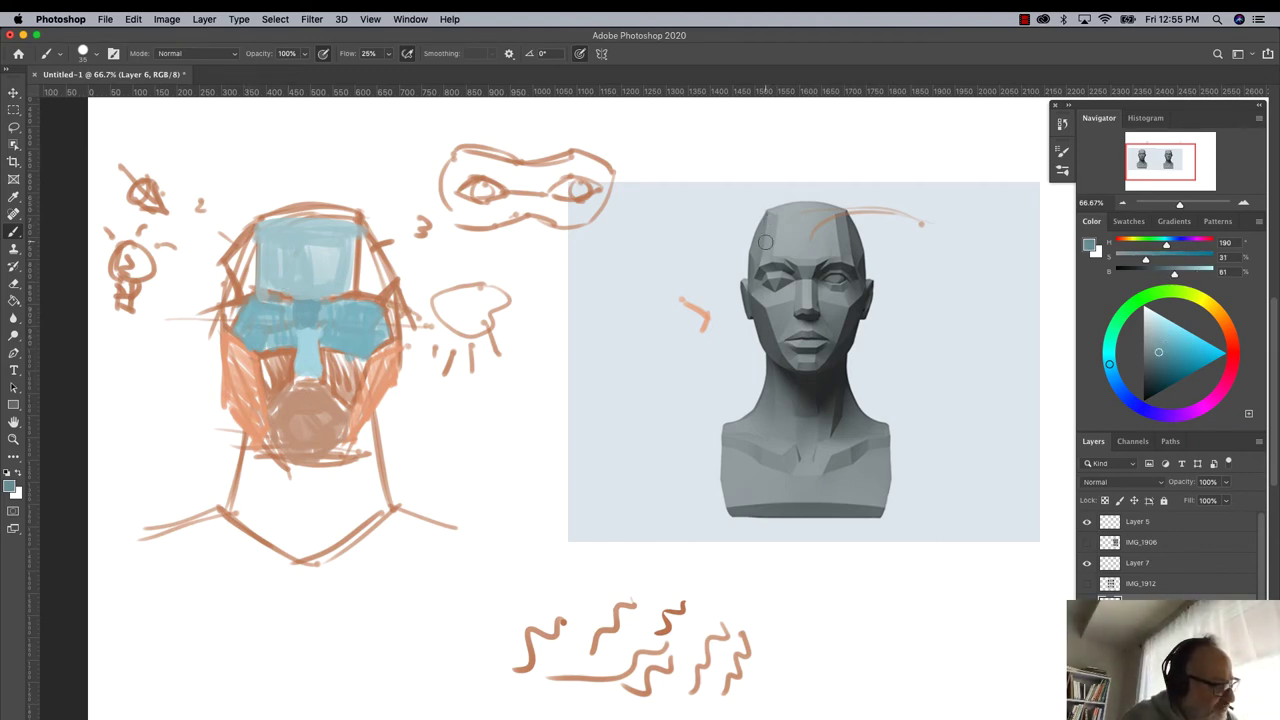
click(1165, 358)
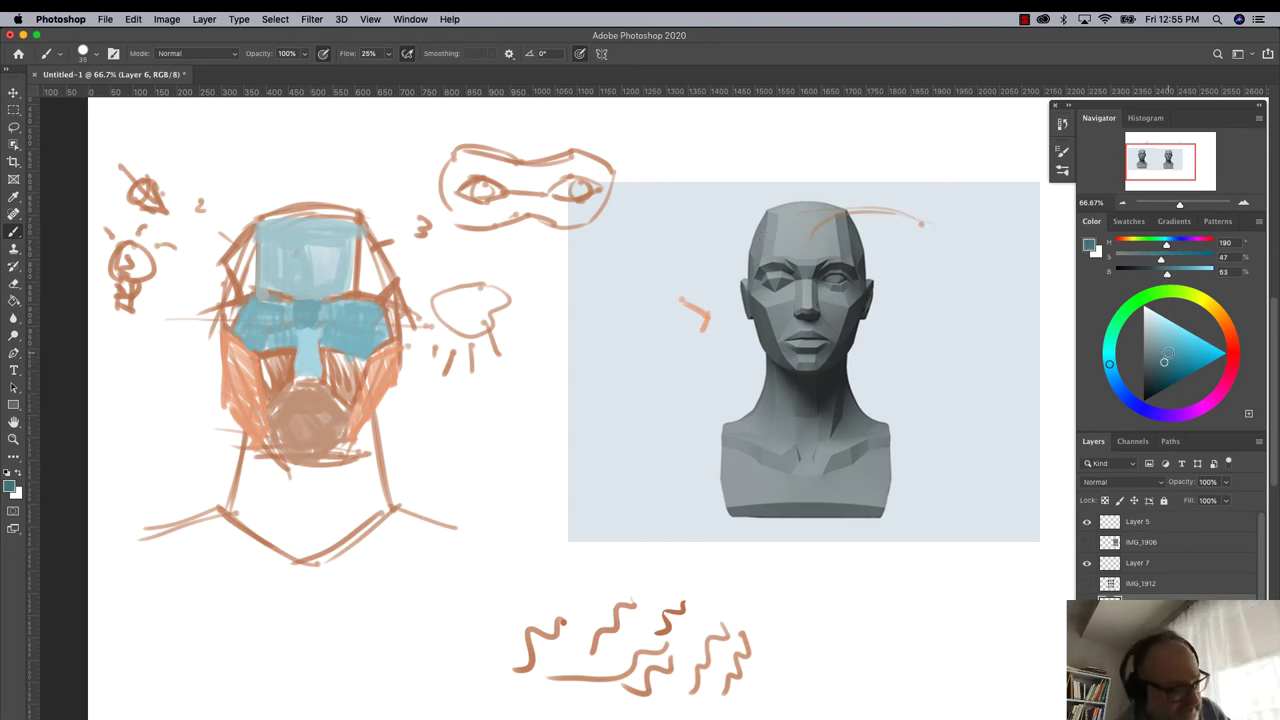
mouse_move(259, 245)
mouse_down()
mouse_move(259, 226)
mouse_move(262, 294)
mouse_up()
mouse_move(364, 256)
mouse_down()
mouse_move(365, 228)
mouse_move(366, 250)
mouse_up()
alt+click(248, 240)
drag(255, 226, 256, 298)
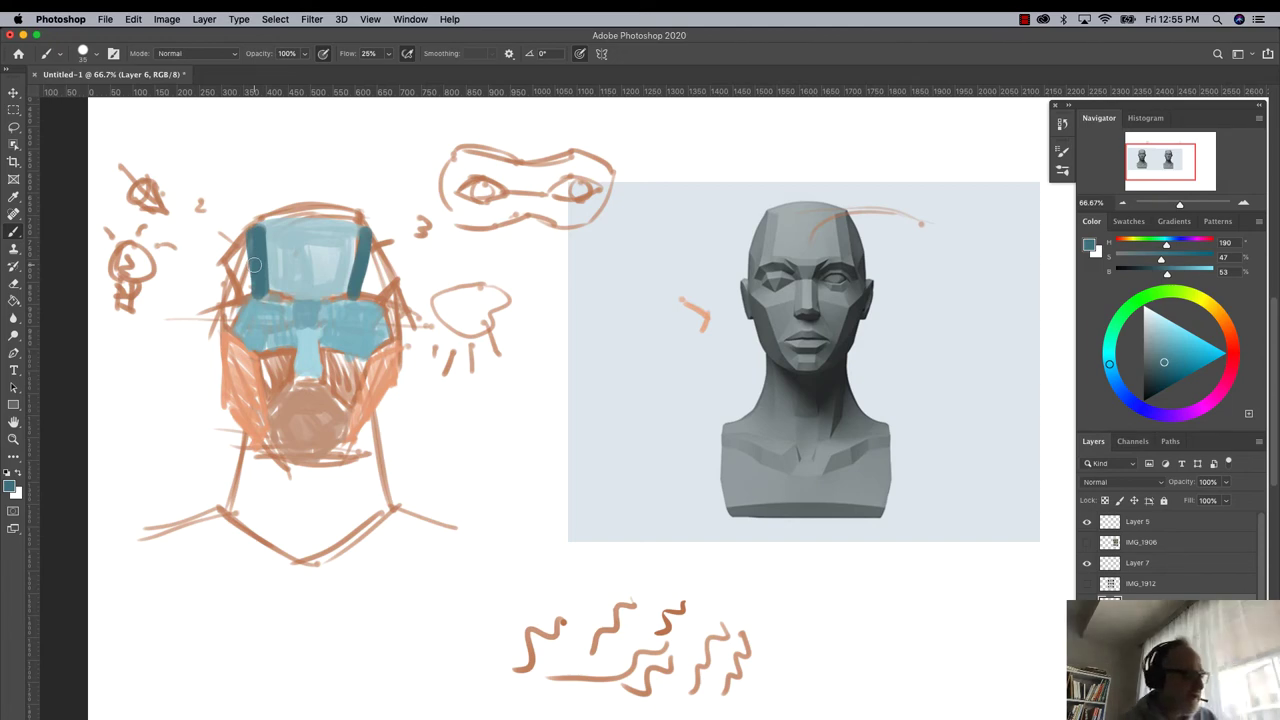
alt+click(255, 265)
drag(255, 228, 257, 296)
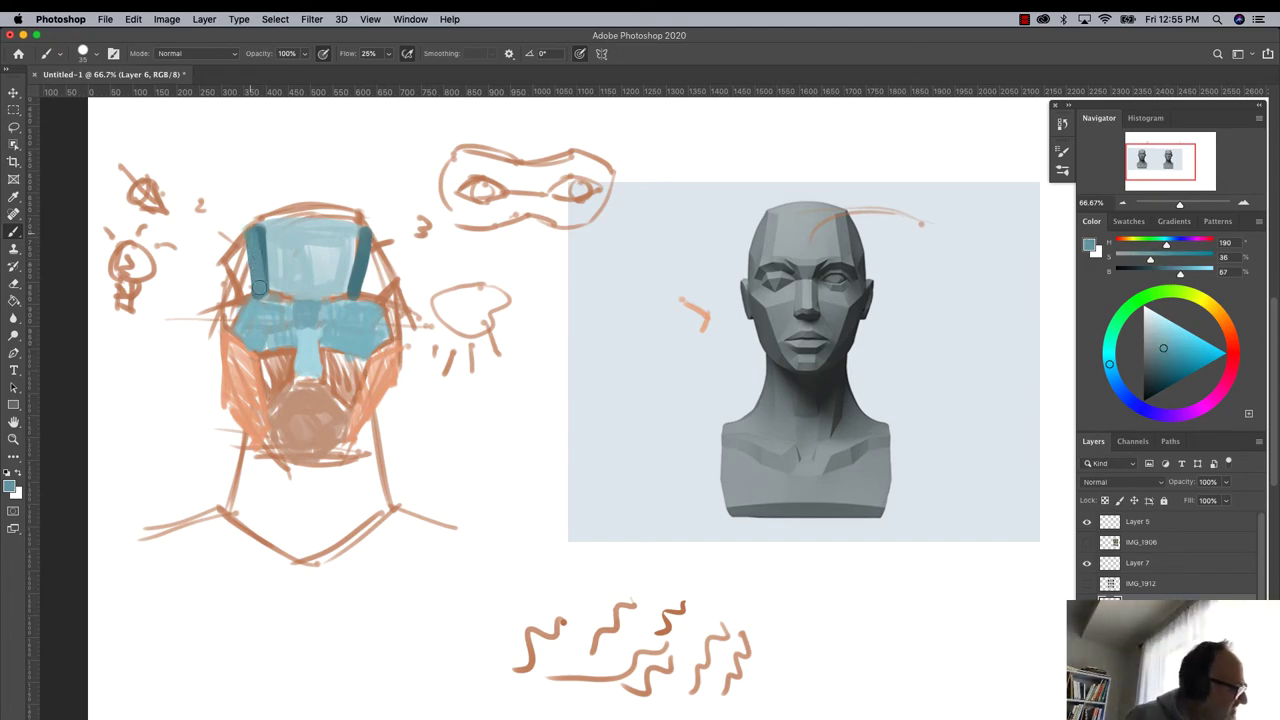
drag(360, 232, 362, 296)
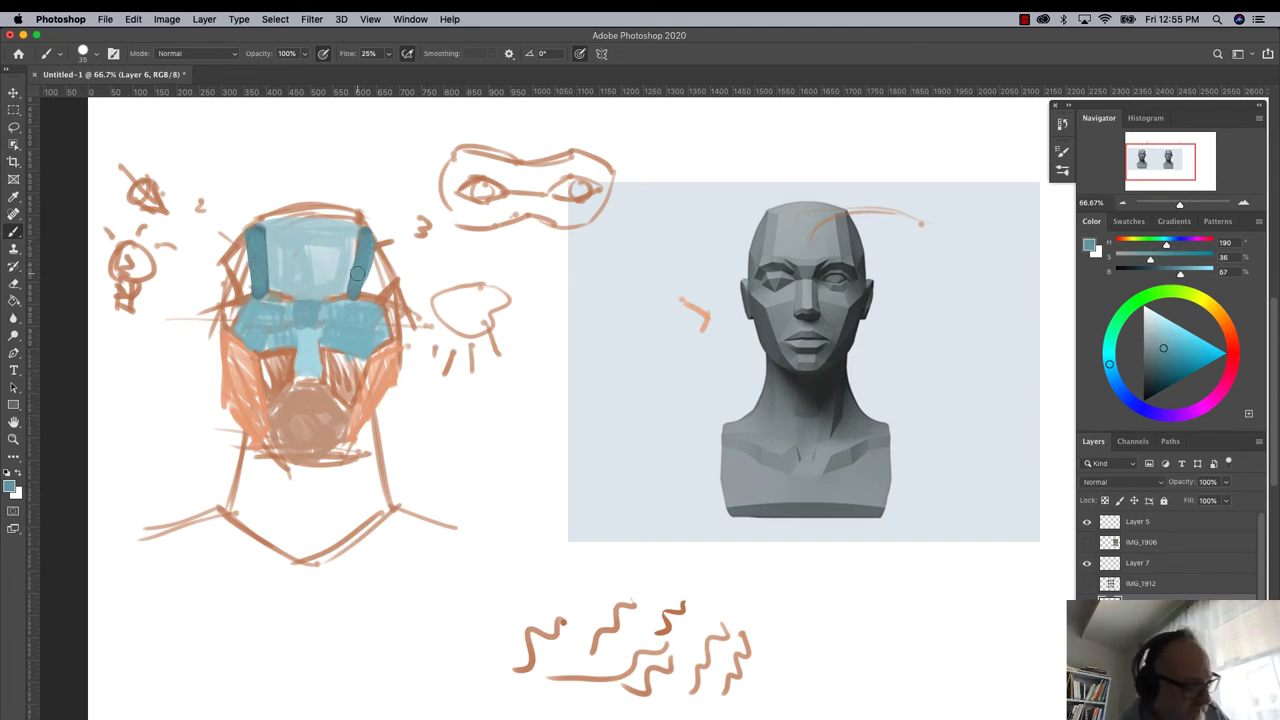
- Fill both temple planes with saturated blue (H 190, S 53, B 70), running up to the forehead's edge strips
click(1173, 349)
mouse_move(238, 266)
mouse_down()
mouse_move(236, 246)
mouse_move(234, 290)
mouse_move(224, 248)
mouse_move(229, 268)
mouse_move(243, 236)
mouse_up()
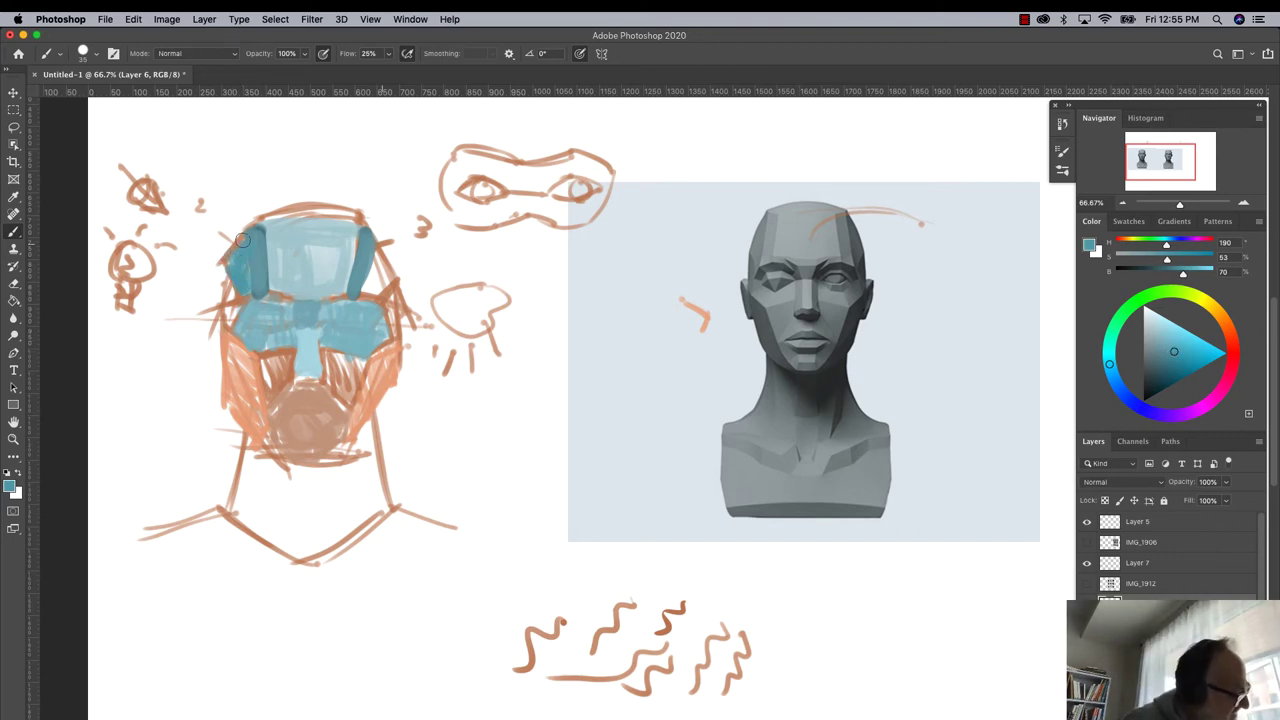
drag(380, 256, 379, 297)
mouse_move(375, 248)
mouse_down()
mouse_move(370, 284)
mouse_move(395, 267)
mouse_up()
alt+click(395, 267)
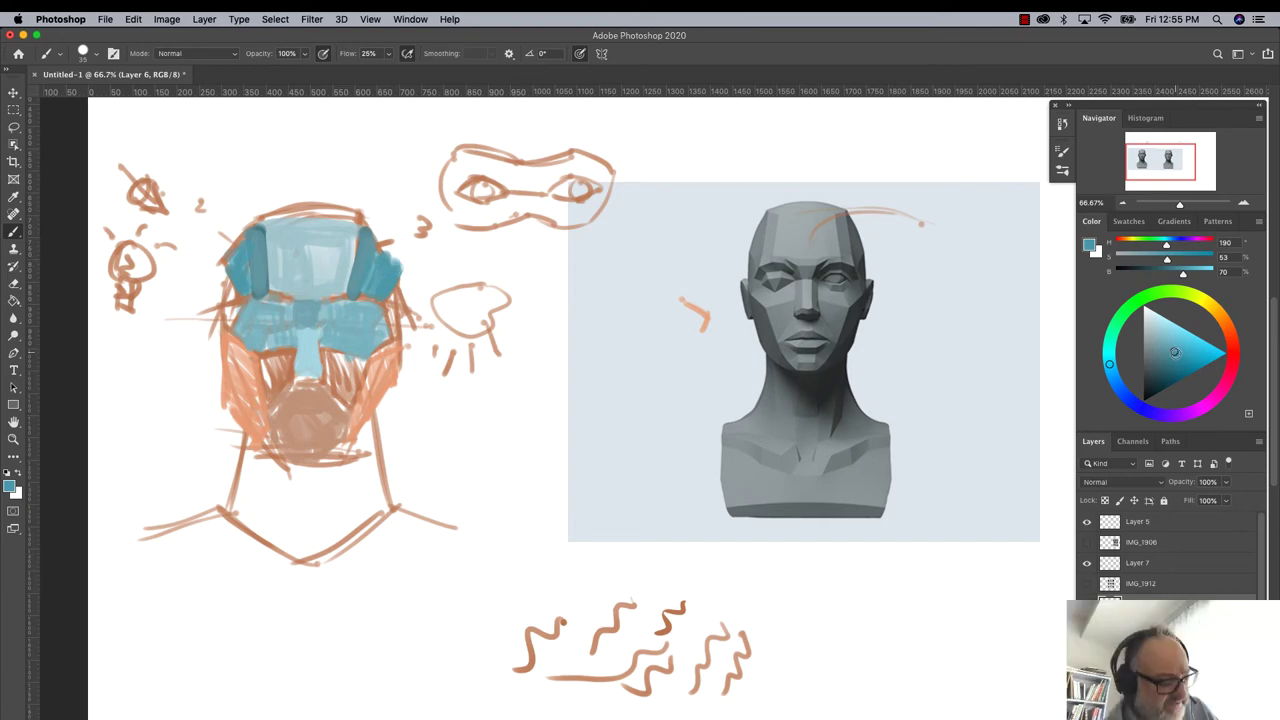
mouse_move(377, 263)
mouse_down()
mouse_move(372, 295)
mouse_move(373, 280)
mouse_up()
mouse_move(245, 256)
mouse_down()
mouse_move(238, 292)
mouse_move(228, 240)
mouse_move(258, 286)
mouse_up()
- Repaint the forehead's edge strips and fill the arched crown plane with brighter blue (H 190, S 47, B 78)
click(1173, 343)
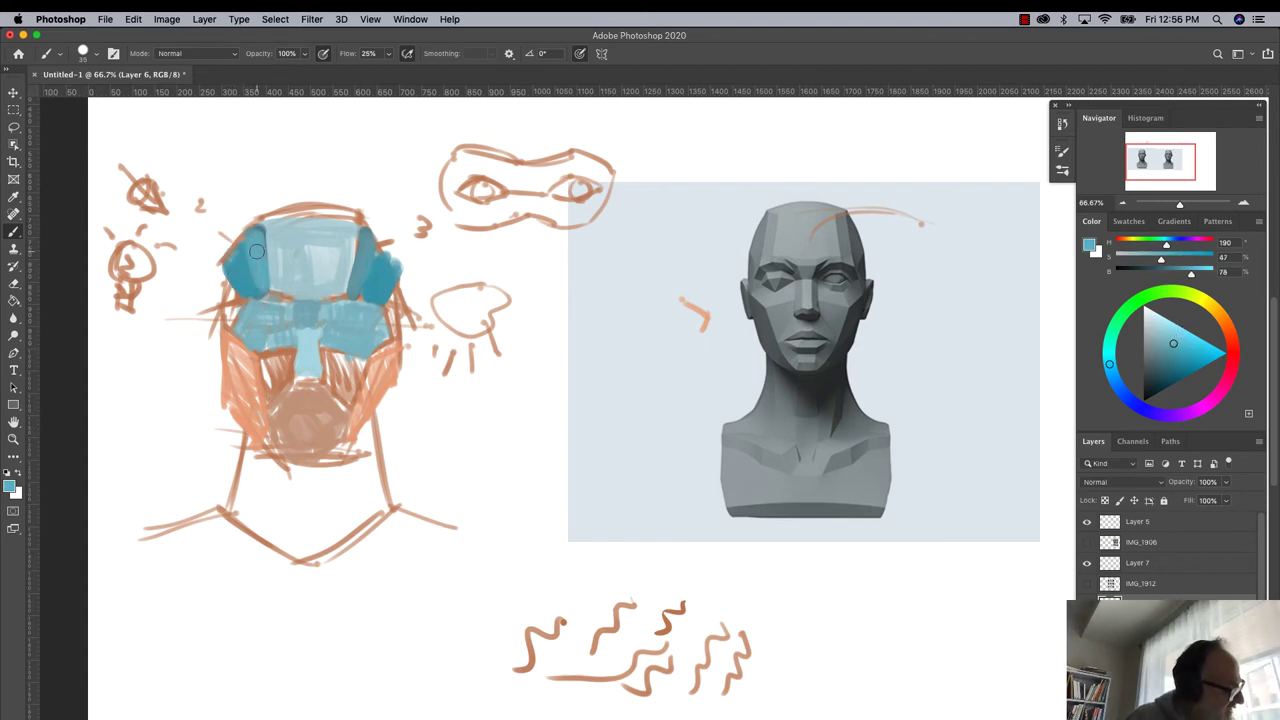
mouse_move(364, 244)
mouse_down()
mouse_move(355, 287)
mouse_move(367, 246)
mouse_up()
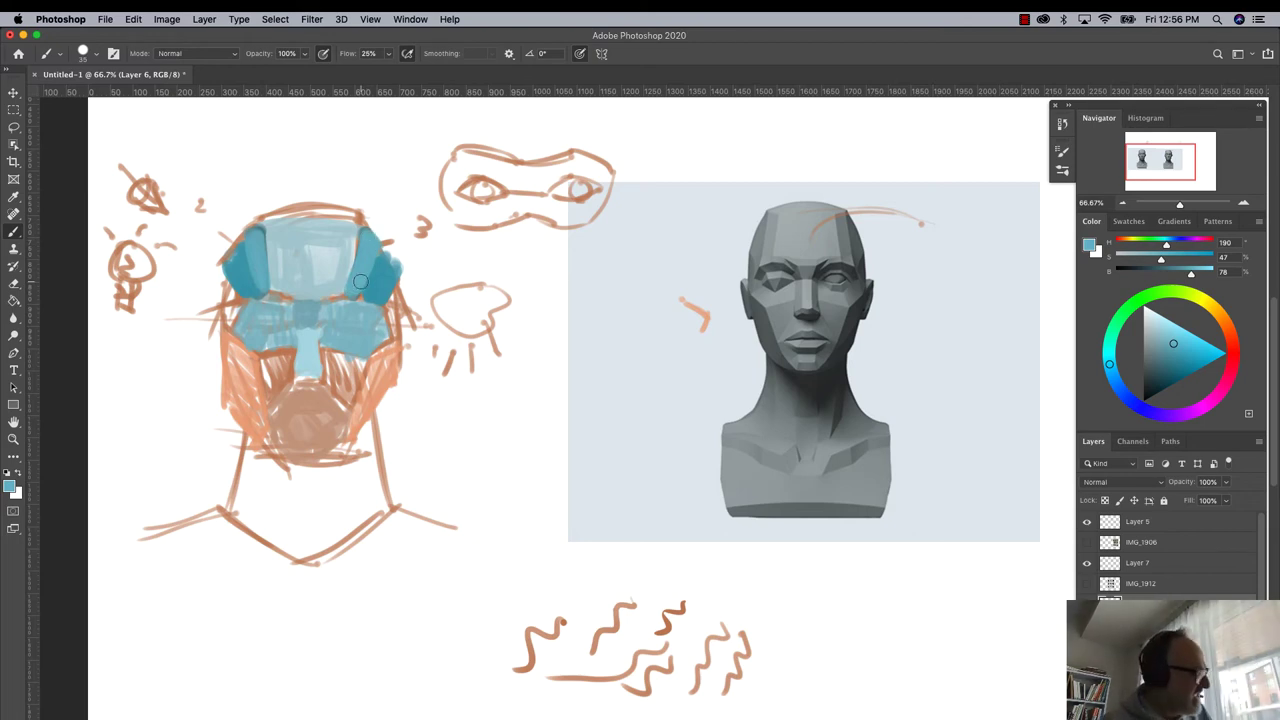
mouse_move(250, 216)
mouse_down()
mouse_move(347, 215)
mouse_move(274, 216)
mouse_up()
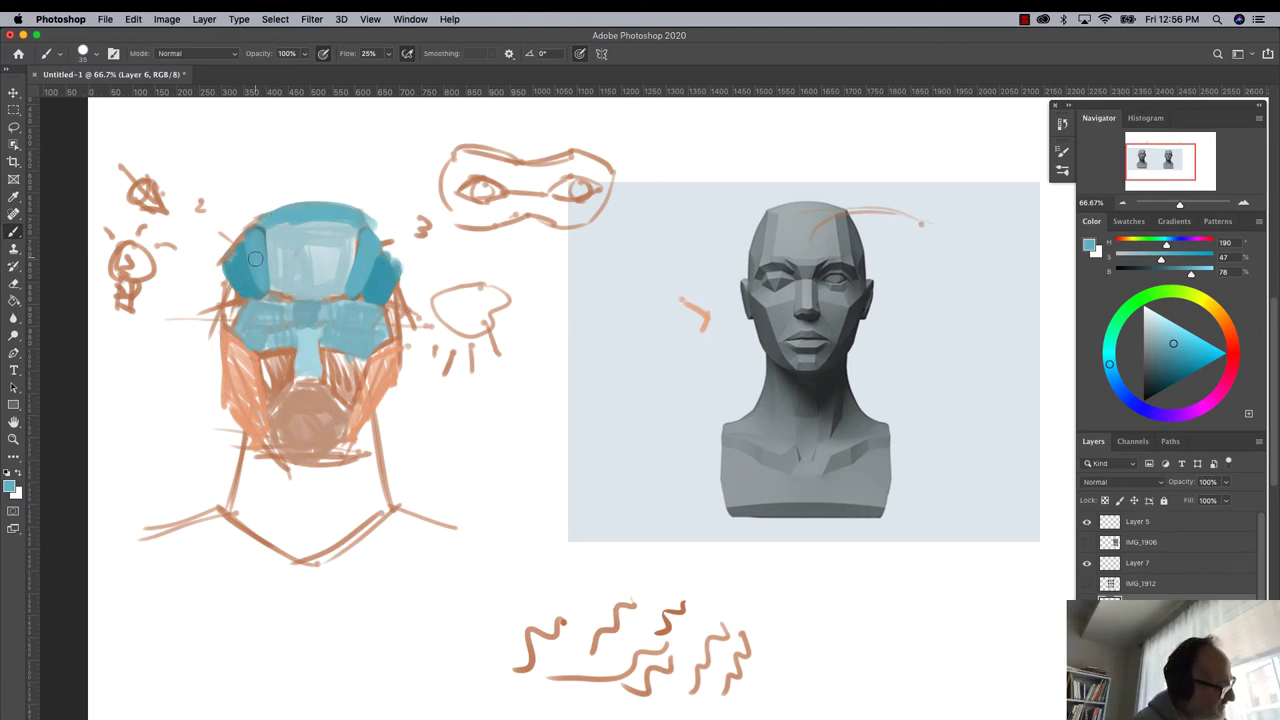
- Paint the small planes outside both eye sockets and the centre of the neck below the chin in grey-blue (H 190, S 16, B 71)
click(1153, 338)
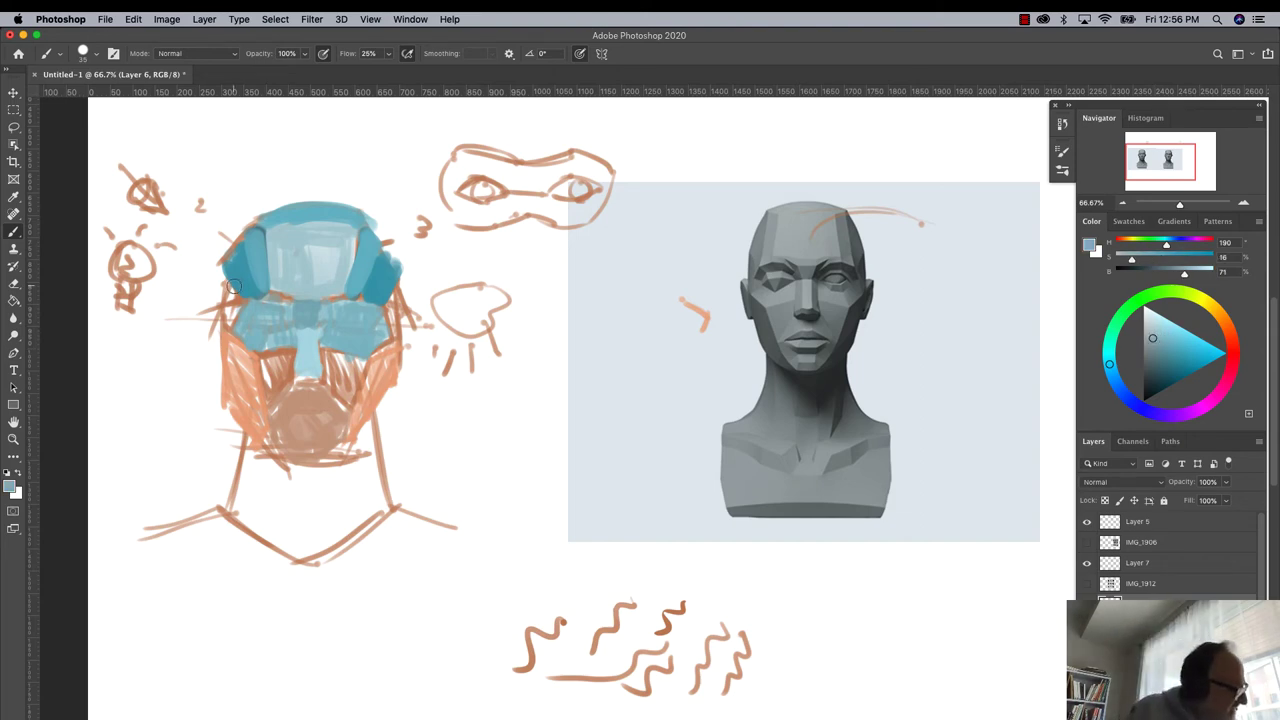
drag(232, 286, 229, 324)
mouse_move(398, 306)
mouse_down()
mouse_move(397, 338)
mouse_move(395, 287)
mouse_up()
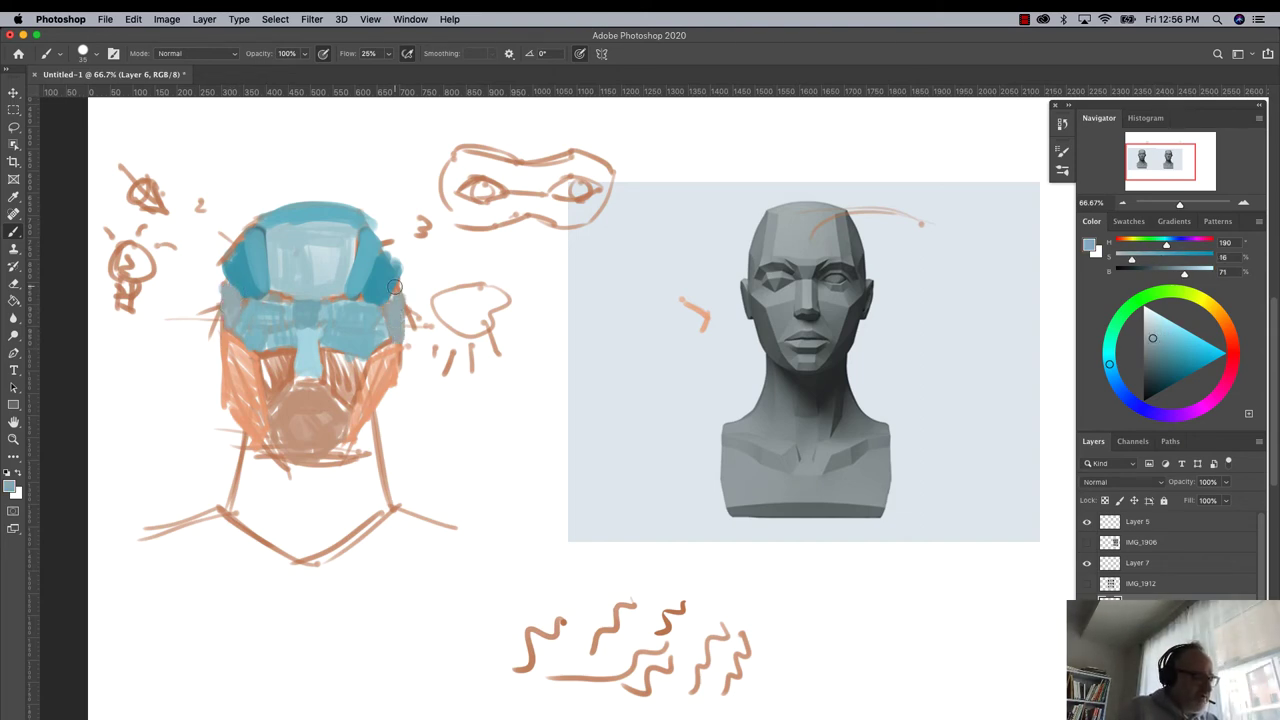
mouse_move(340, 467)
mouse_down()
mouse_move(312, 512)
mouse_move(300, 505)
mouse_move(308, 471)
mouse_up()
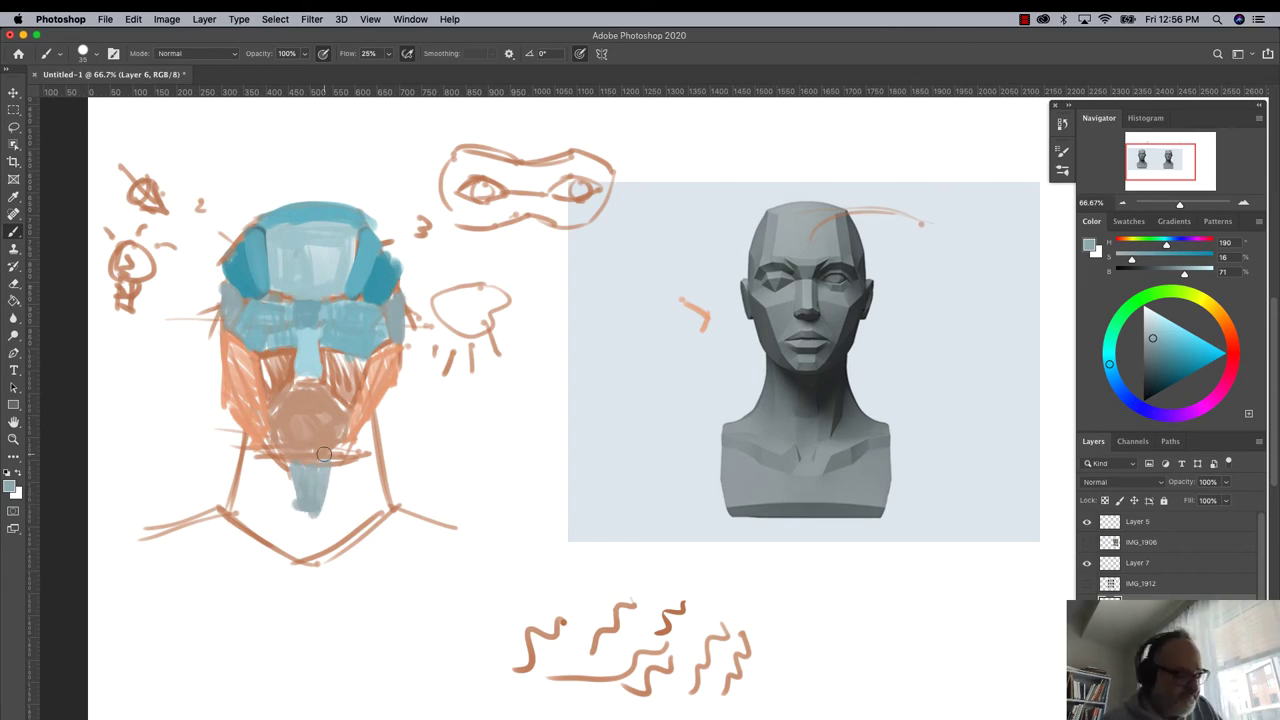
- Paint the two converging neck muscle bands from below the chin to the pit of the neck in dark grey-blue (H 190, S 24, B 58)
alt+click(324, 454)
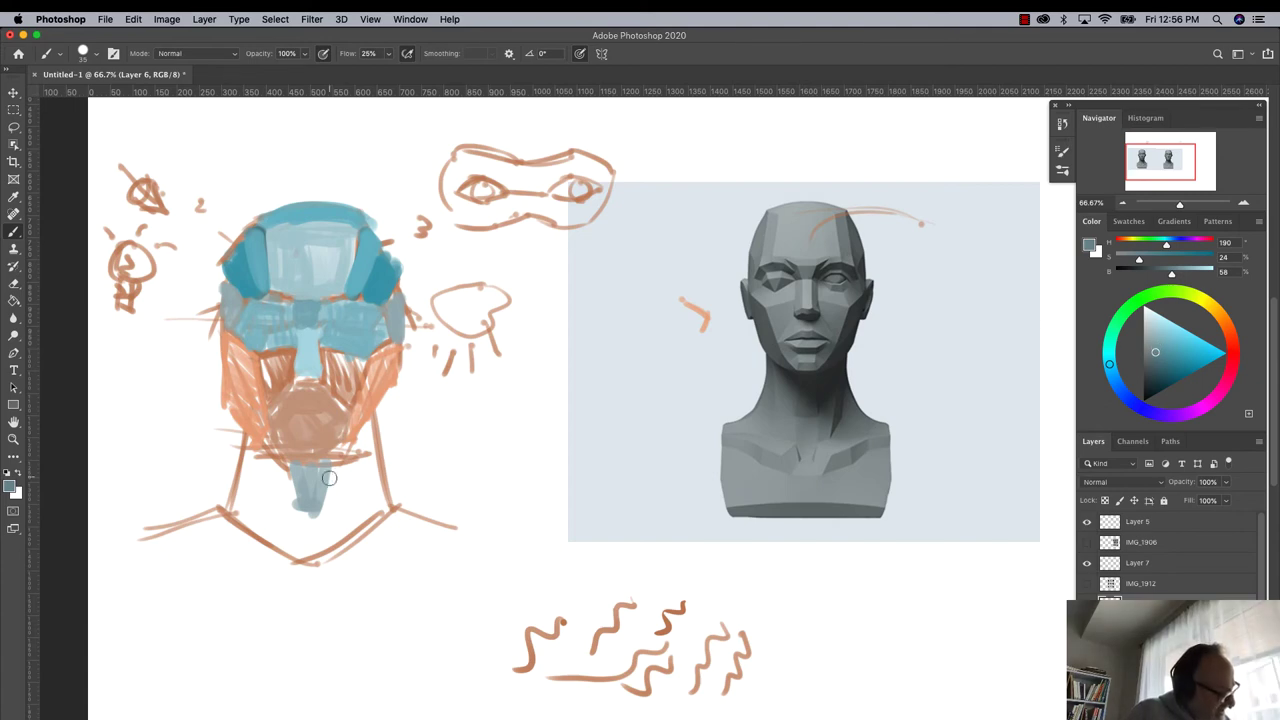
drag(338, 462, 318, 540)
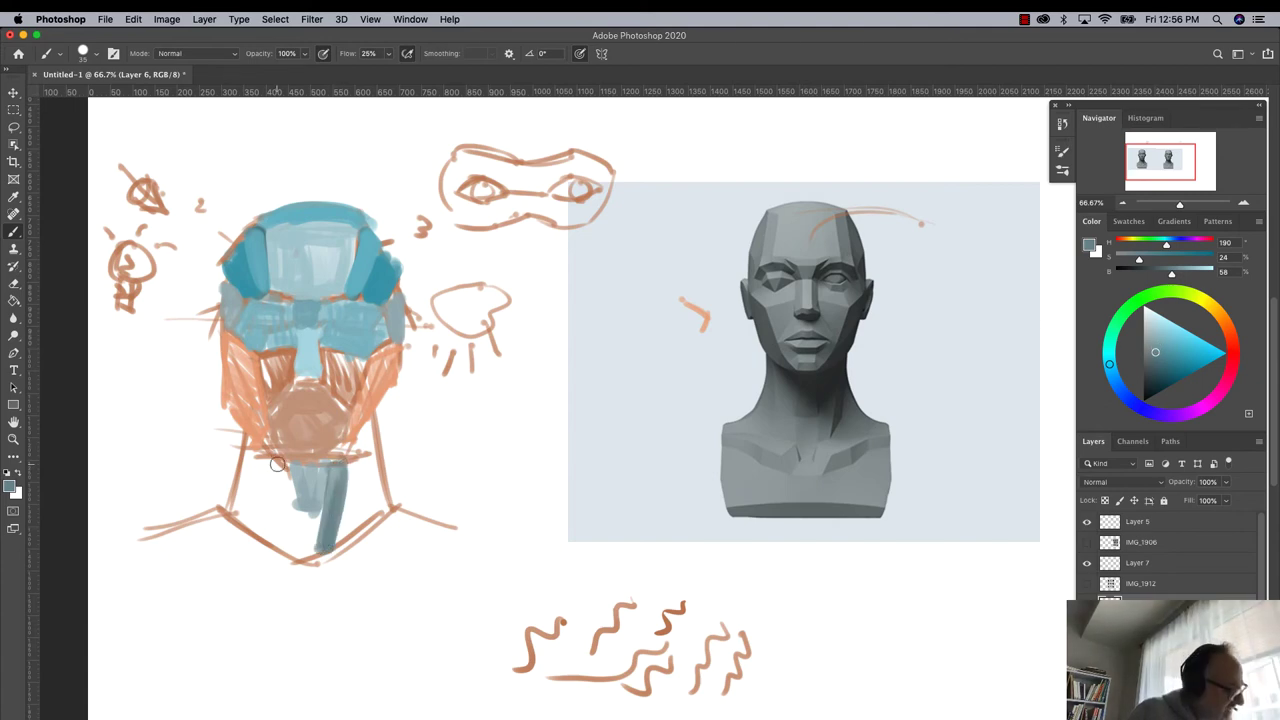
drag(277, 464, 296, 562)
mouse_move(270, 462)
mouse_down()
mouse_move(284, 550)
mouse_move(292, 542)
mouse_up()
mouse_move(340, 466)
mouse_down()
mouse_move(326, 552)
mouse_move(327, 531)
mouse_up()
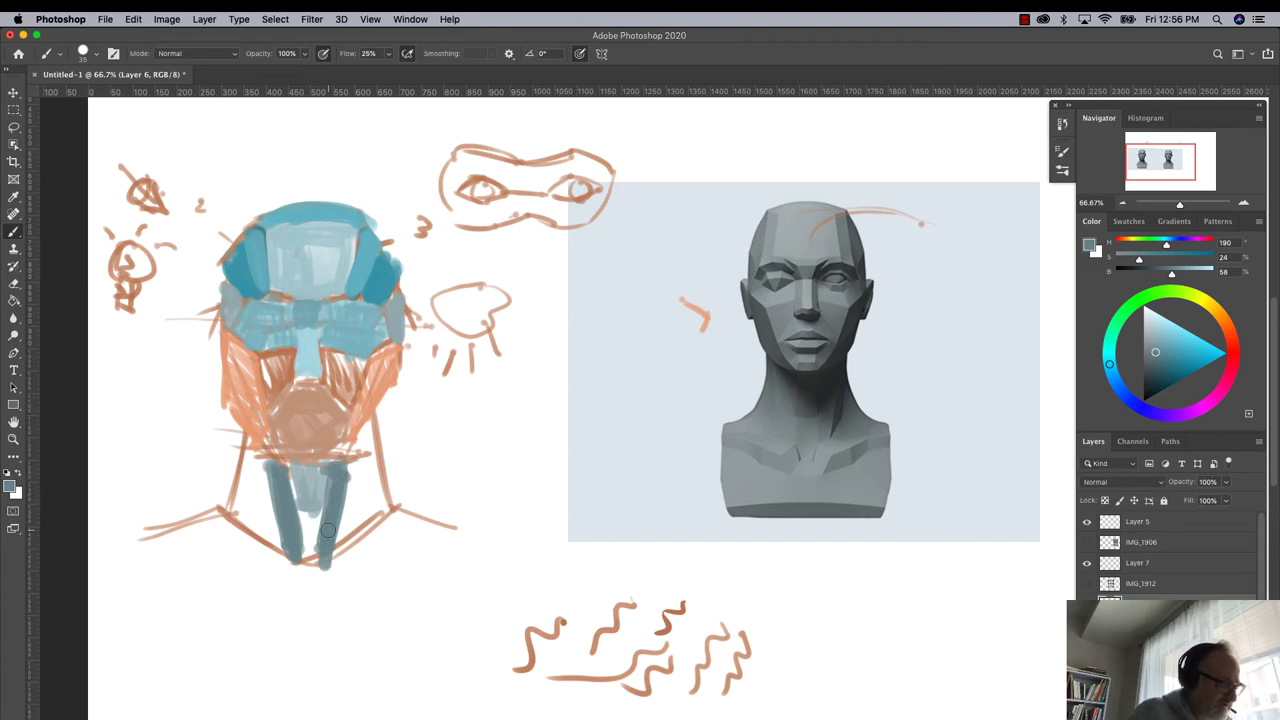
drag(274, 468, 280, 548)
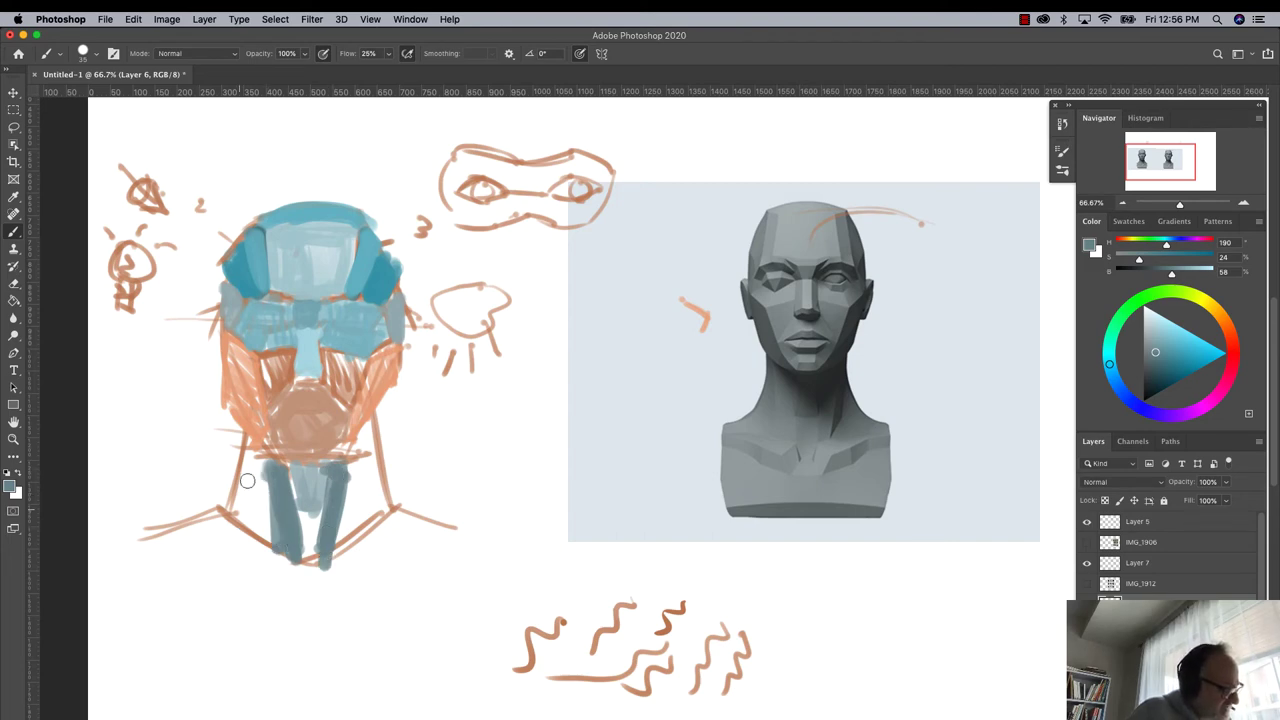
- Fill the outer side planes of the neck with light grey-blue (H 190, S 25, B 75)
alt+click(230, 534)
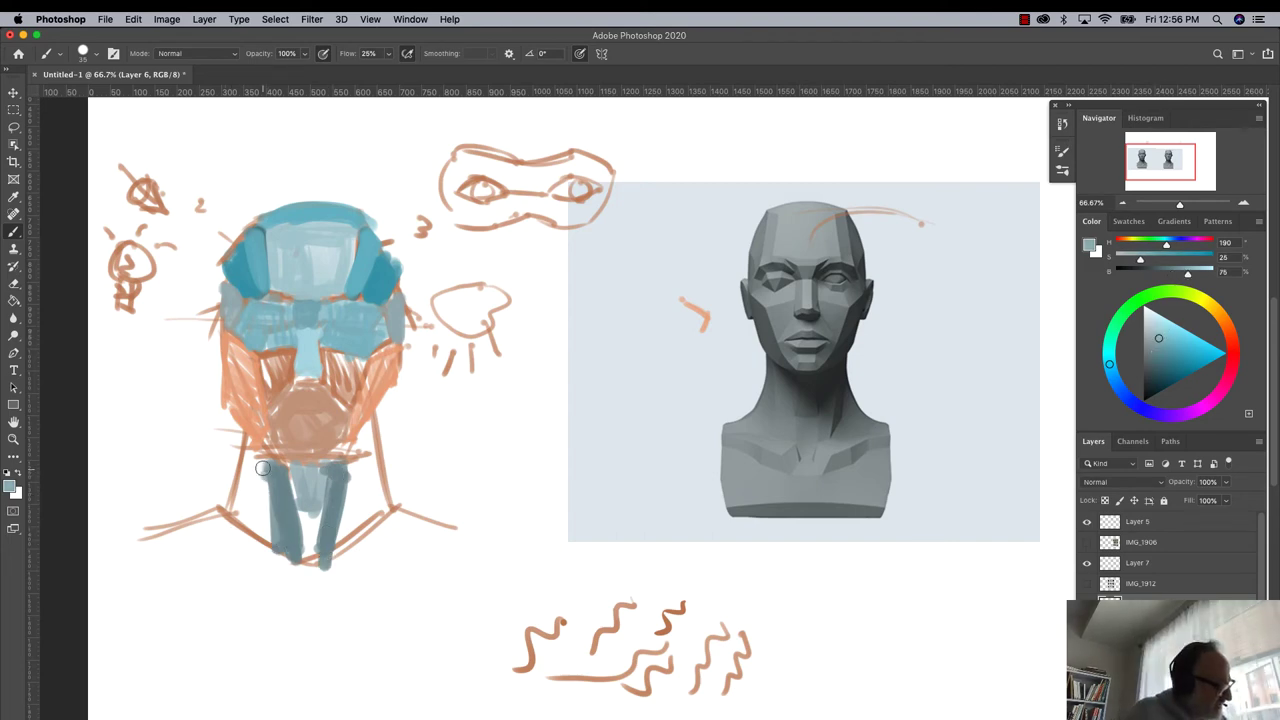
mouse_move(262, 468)
mouse_down()
mouse_move(258, 542)
mouse_move(236, 520)
mouse_move(262, 524)
mouse_up()
mouse_move(348, 462)
mouse_down()
mouse_move(355, 534)
mouse_move(372, 520)
mouse_up()
mouse_move(370, 425)
mouse_down()
mouse_move(362, 500)
mouse_move(340, 538)
mouse_up()
drag(386, 490, 338, 543)
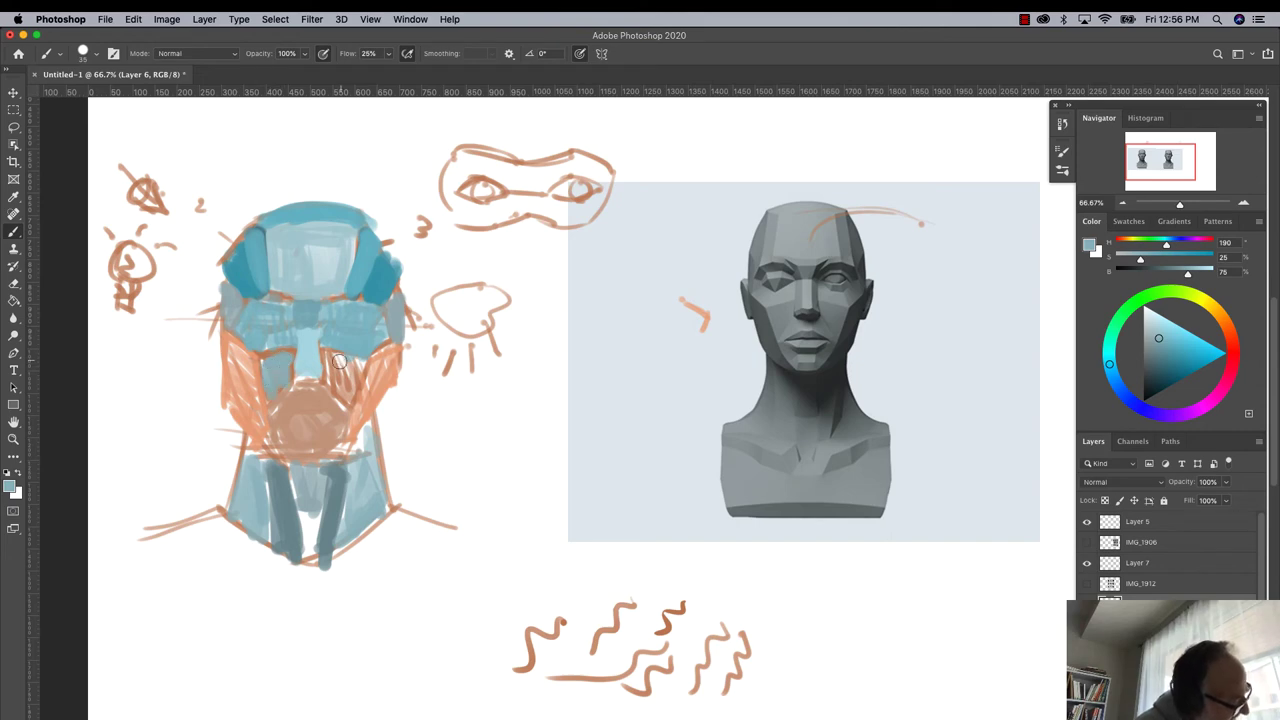
- Paint the inner cheek planes beside the nose in blue (H 190, S 38, B 73) and the nose's underside in dark blue (H 190, S 31, B 52)
click(1165, 344)
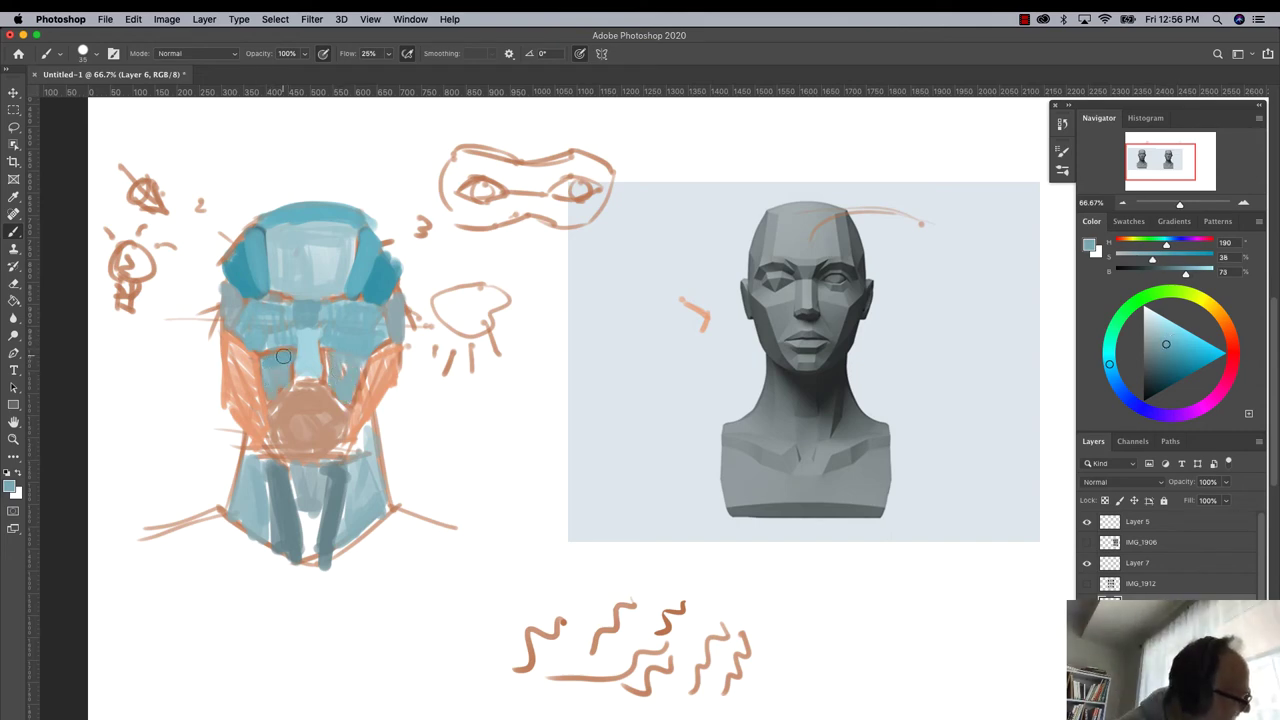
alt+click(343, 387)
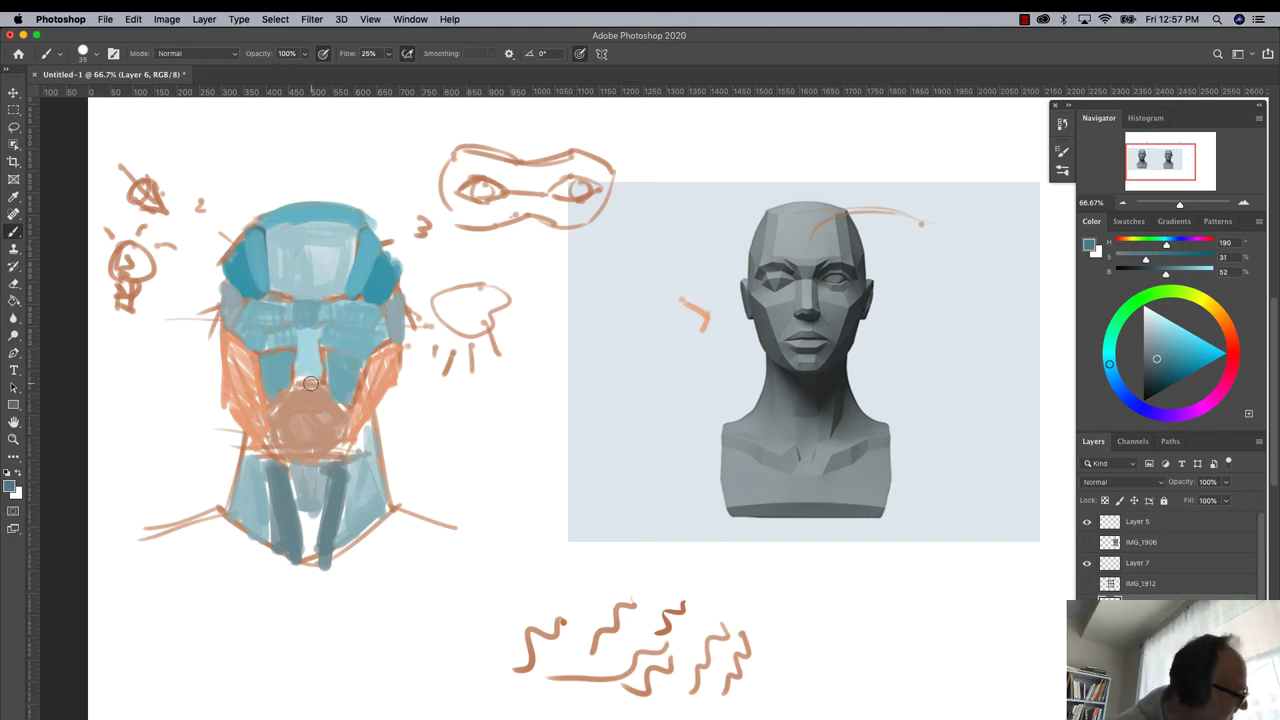
mouse_move(310, 383)
mouse_down()
mouse_move(322, 385)
mouse_move(298, 382)
mouse_up()
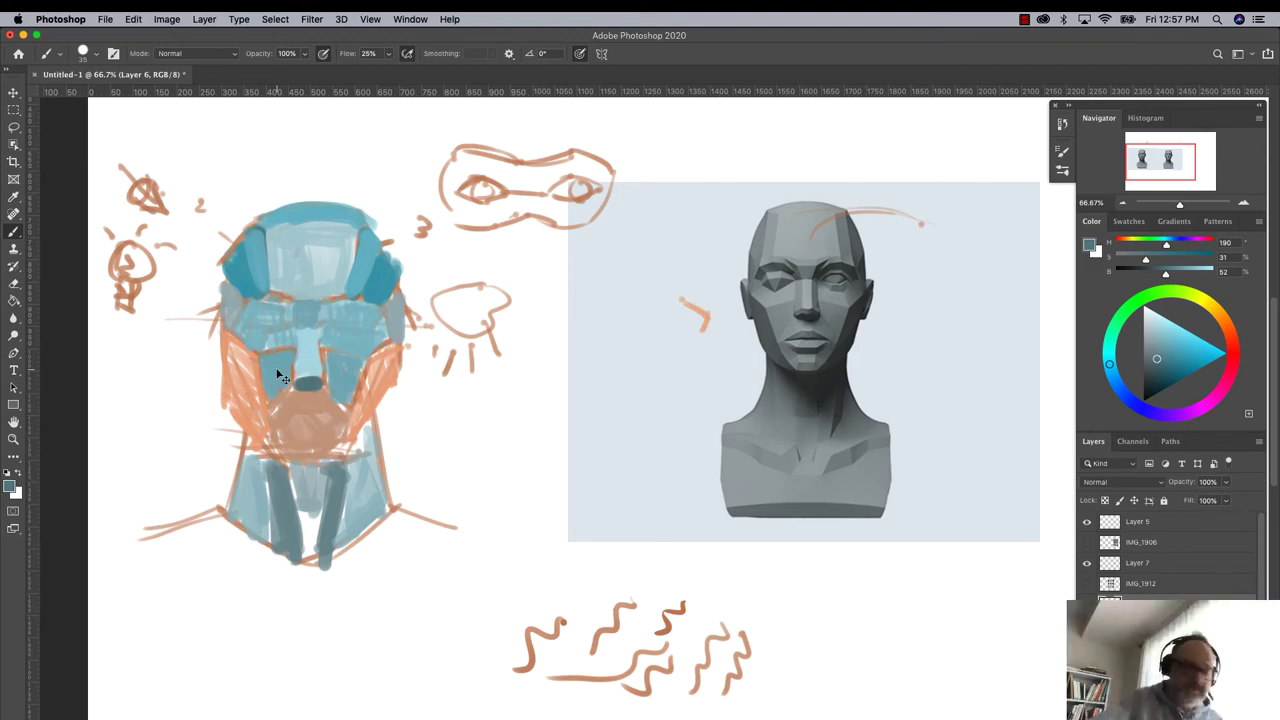
- Hide the coloured head study and the bust image, and show the IMG_1912 block-out head reference sheet
key(super+minus)
key(super+minus)
key(super+minus)
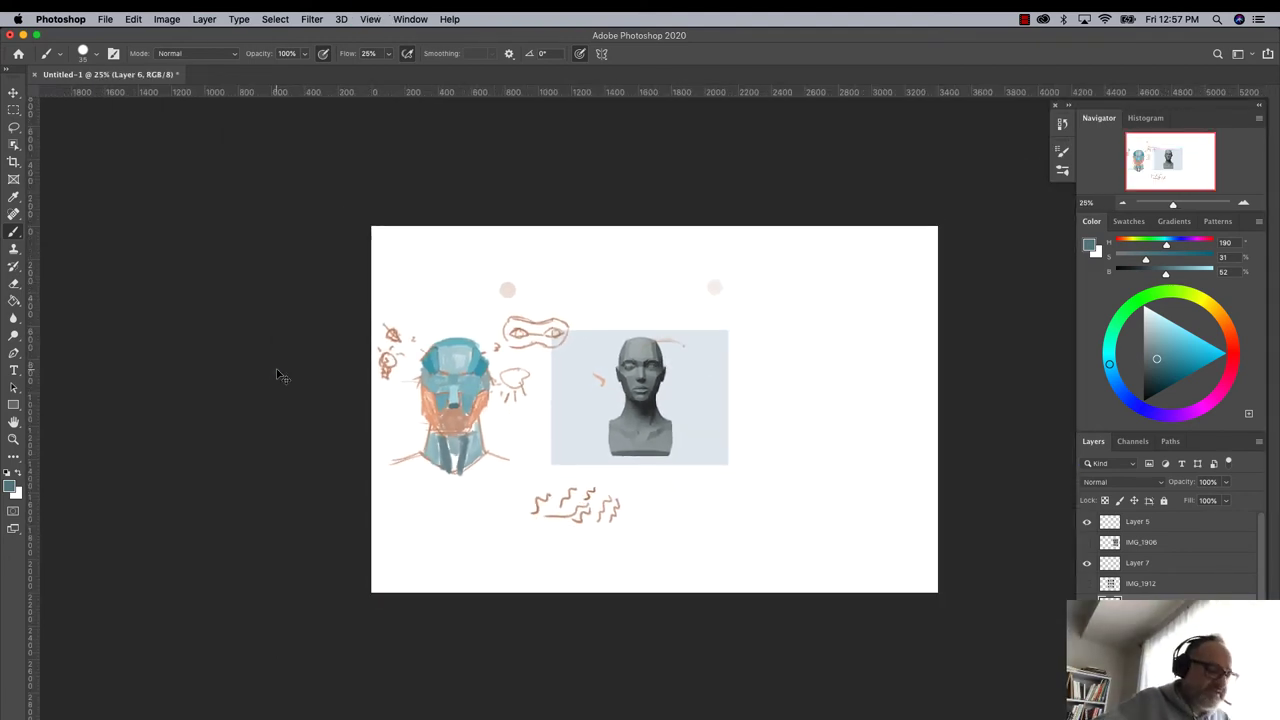
key(super+plus)
key(super+plus)
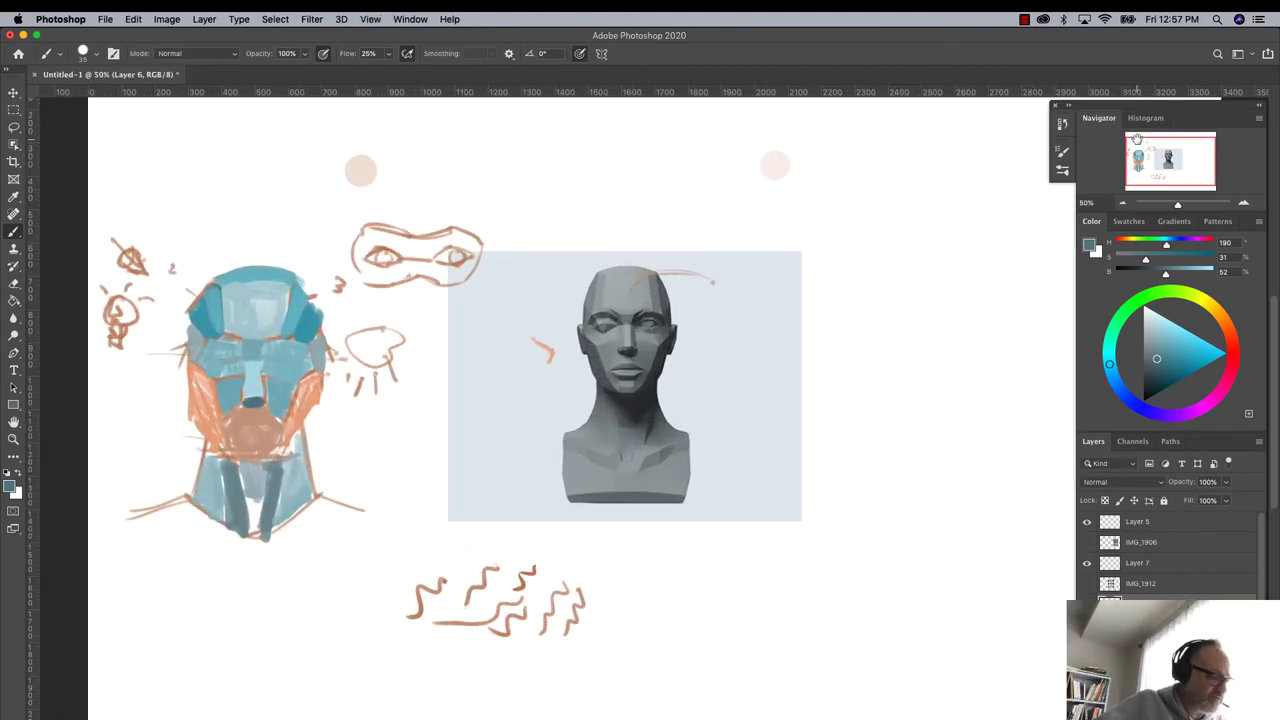
click(1087, 604)
click(1094, 599)
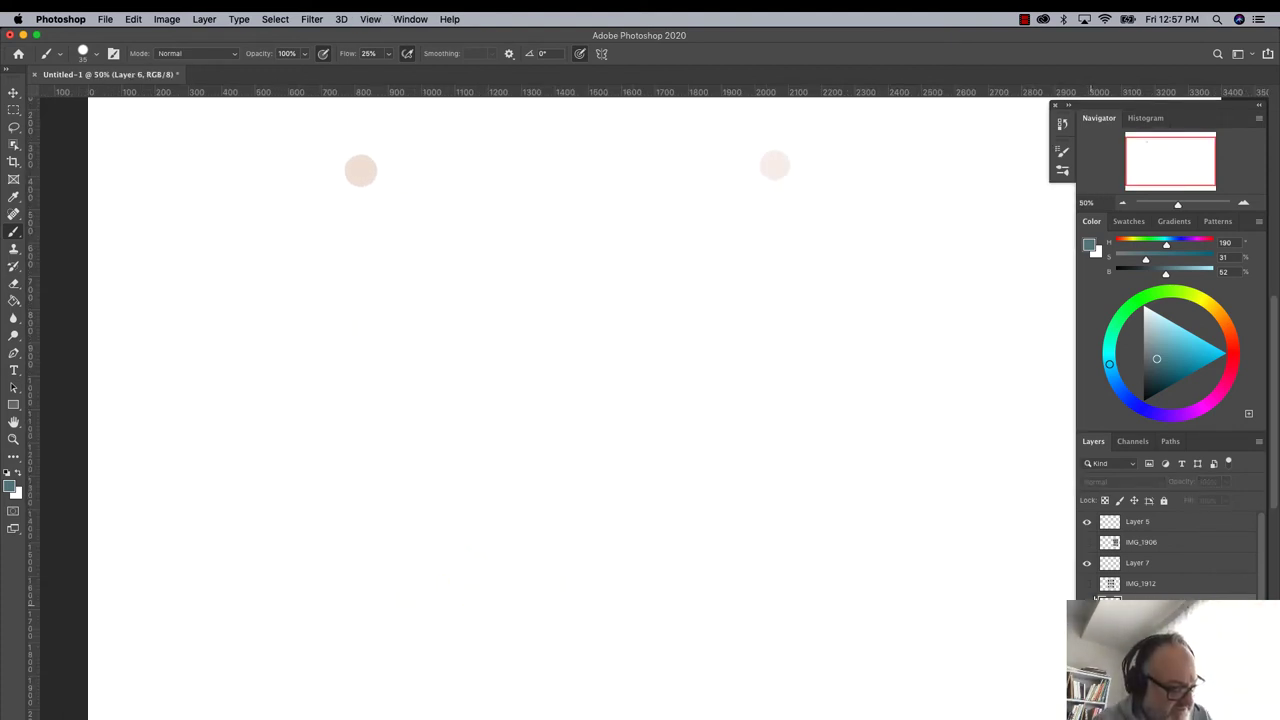
click(1087, 584)
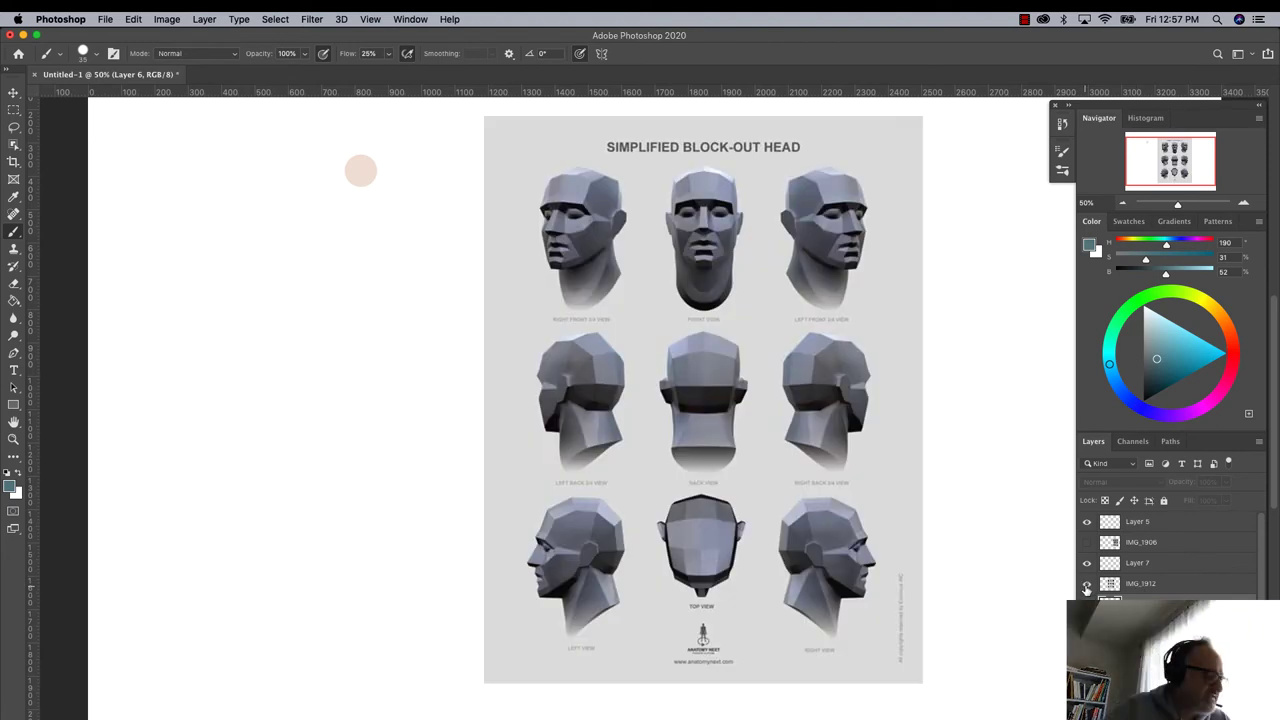
- On Layer 7, use a size 20 brush to mark the left, front and both front three-quarter views with pointers, labelling the three-quarter views "3/4"
click(1155, 563)
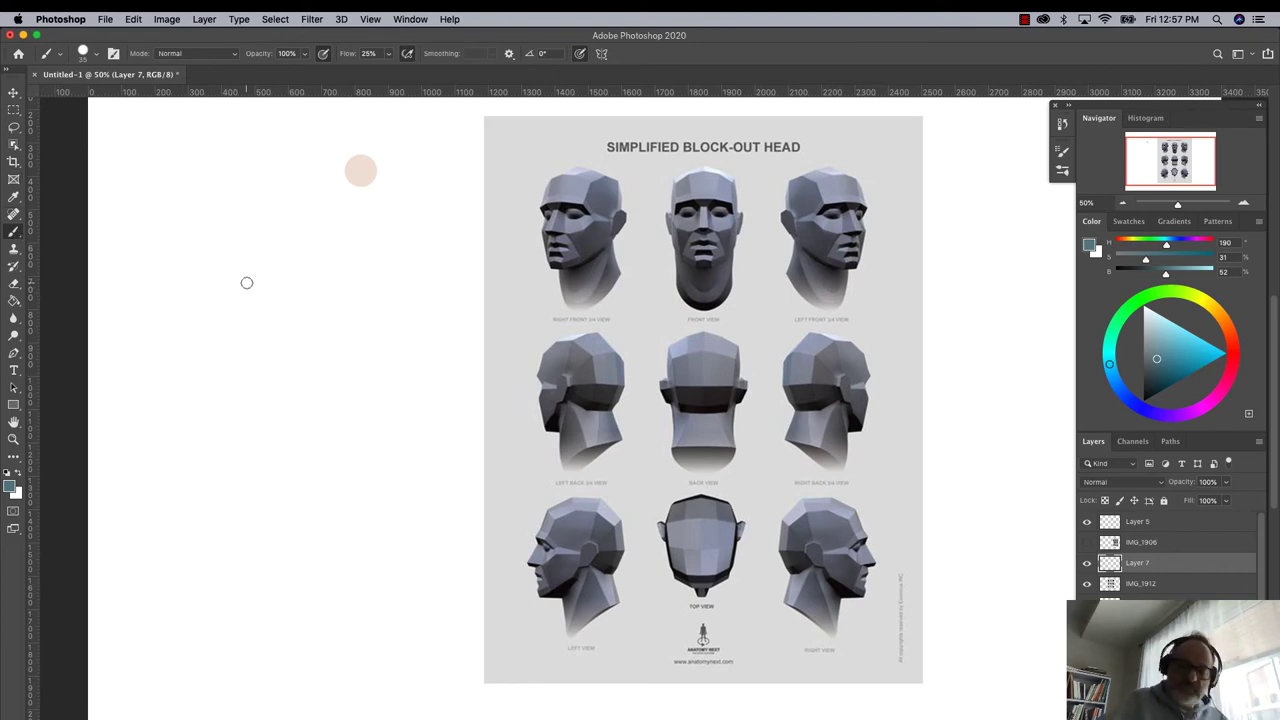
key(bracketleft)
key(bracketleft)
key(bracketleft)
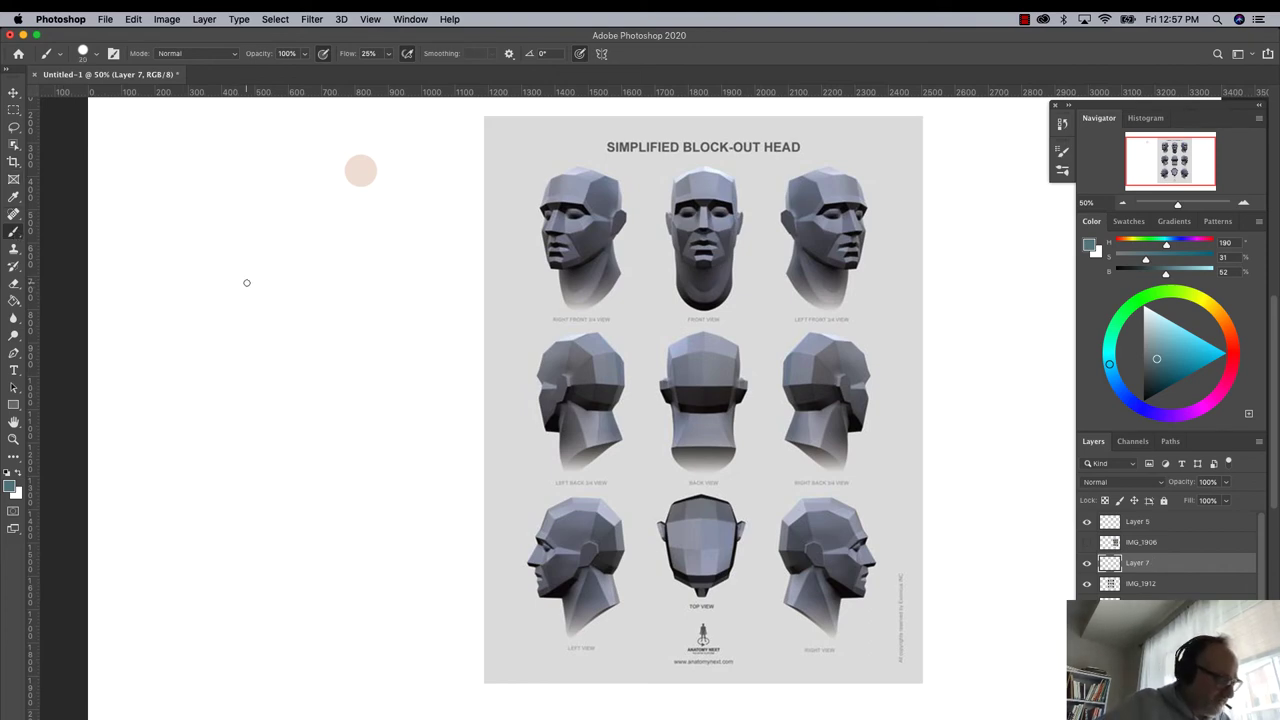
mouse_move(505, 566)
mouse_down()
mouse_move(436, 562)
mouse_move(506, 568)
mouse_move(480, 590)
mouse_move(499, 552)
mouse_up()
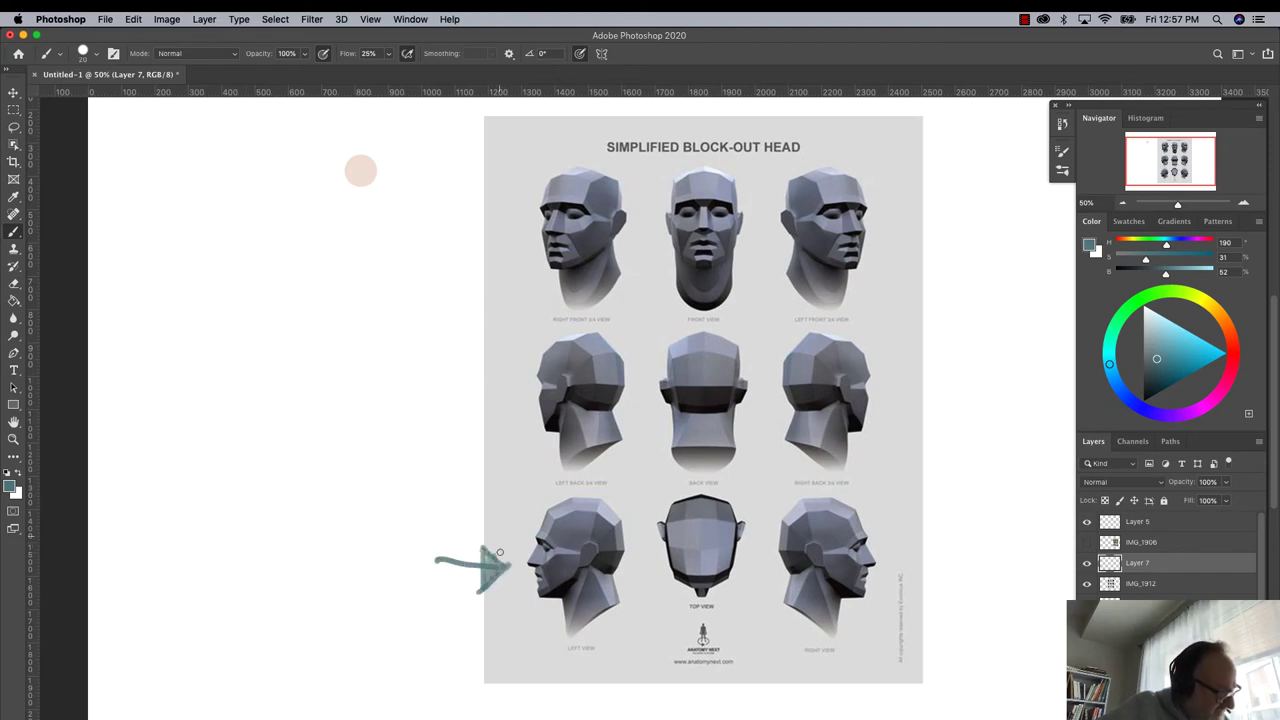
mouse_move(705, 116)
mouse_down()
mouse_move(706, 152)
mouse_move(688, 130)
mouse_up()
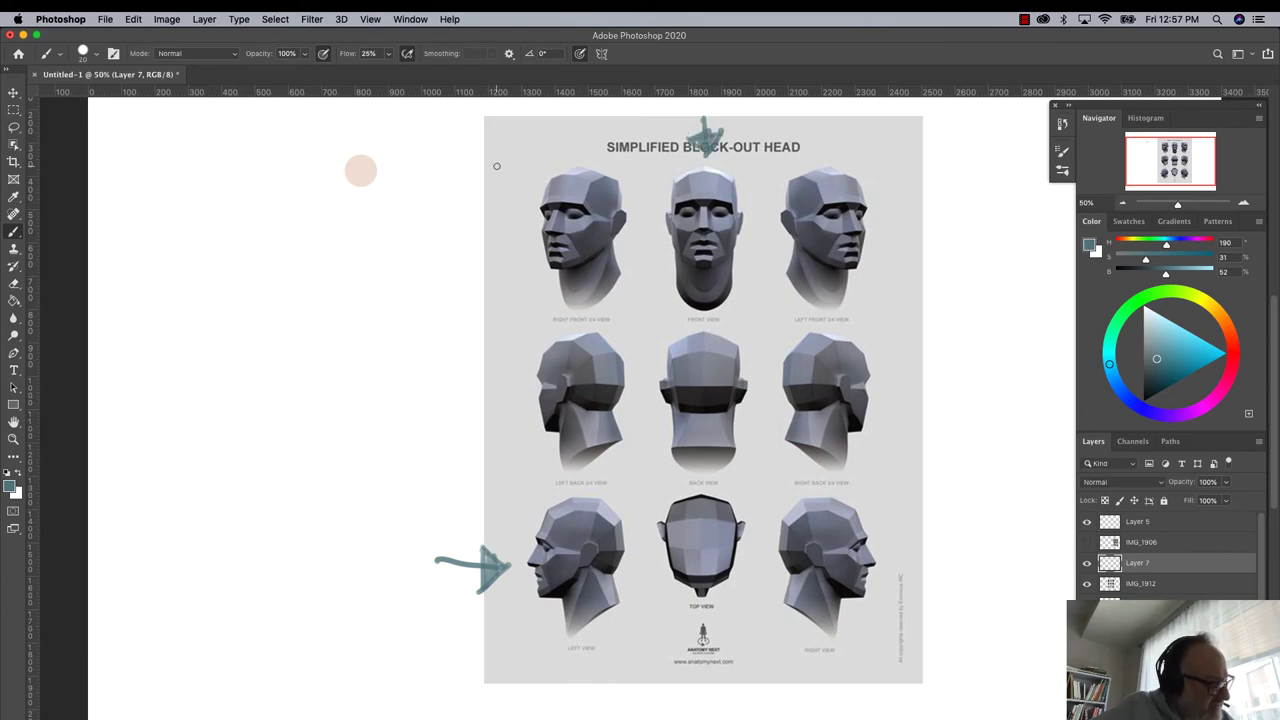
mouse_move(490, 160)
mouse_down()
mouse_move(518, 192)
mouse_move(522, 180)
mouse_move(496, 266)
mouse_move(512, 286)
mouse_up()
drag(498, 272, 520, 240)
mouse_move(882, 213)
mouse_down()
mouse_move(947, 247)
mouse_move(914, 268)
mouse_move(926, 300)
mouse_up()
drag(926, 282, 946, 292)
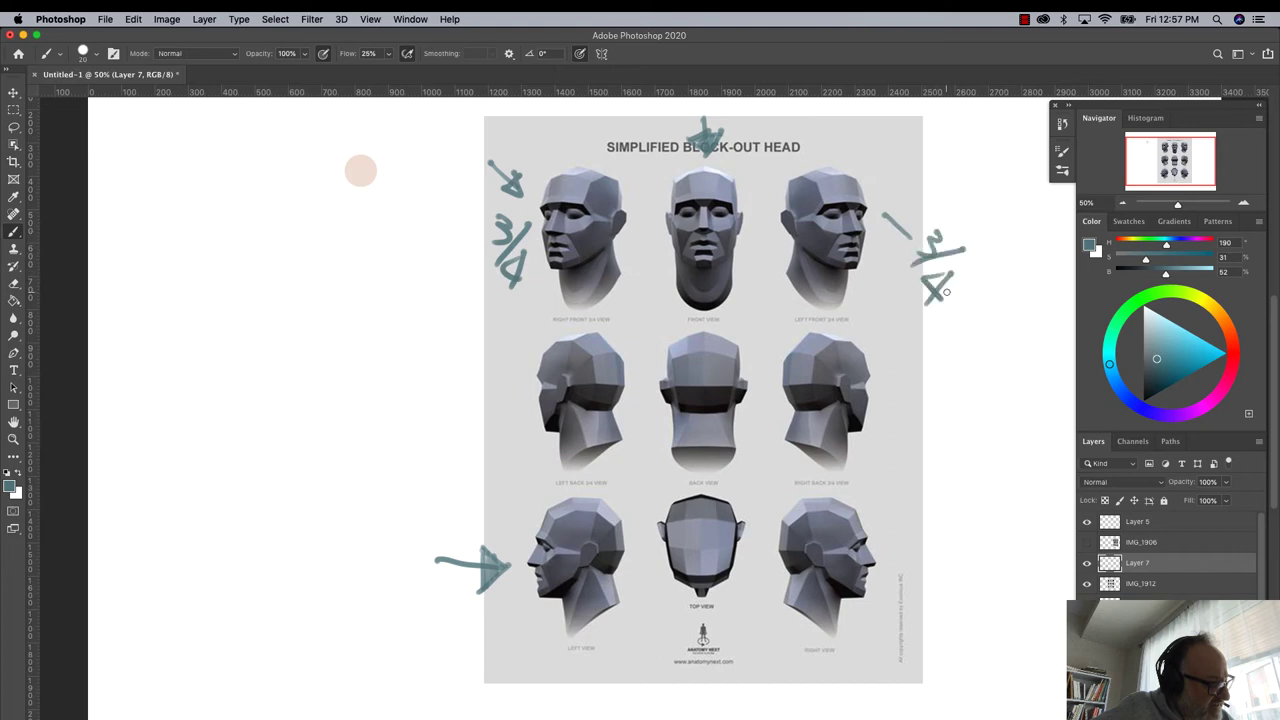
- Sketch a simplified three-quarter head beside the reference sheet, with an oval top plane, tapered face sides and a blocky neck
mouse_move(233, 511)
mouse_down()
mouse_move(220, 537)
mouse_move(222, 476)
mouse_move(270, 480)
mouse_up()
mouse_move(172, 498)
mouse_down()
mouse_move(178, 560)
mouse_move(205, 605)
mouse_up()
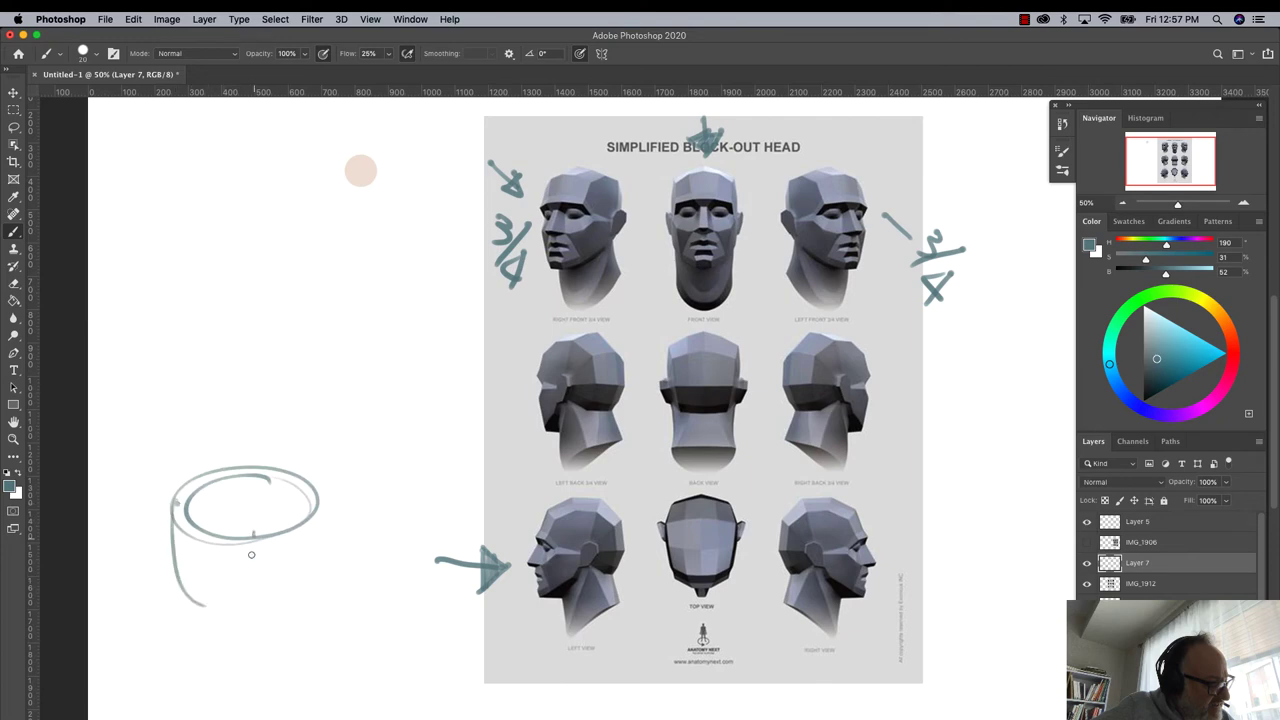
drag(254, 536, 250, 570)
mouse_move(256, 572)
mouse_down()
mouse_move(186, 625)
mouse_move(198, 612)
mouse_up()
drag(168, 522, 188, 593)
drag(310, 505, 298, 552)
drag(279, 556, 285, 658)
mouse_move(227, 615)
mouse_down()
mouse_move(186, 612)
mouse_move(207, 608)
mouse_move(220, 633)
mouse_move(212, 676)
mouse_move(182, 604)
mouse_up()
mouse_move(175, 560)
mouse_down()
mouse_move(230, 617)
mouse_move(213, 638)
mouse_move(212, 676)
mouse_up()
drag(290, 646, 203, 700)
drag(287, 650, 208, 676)
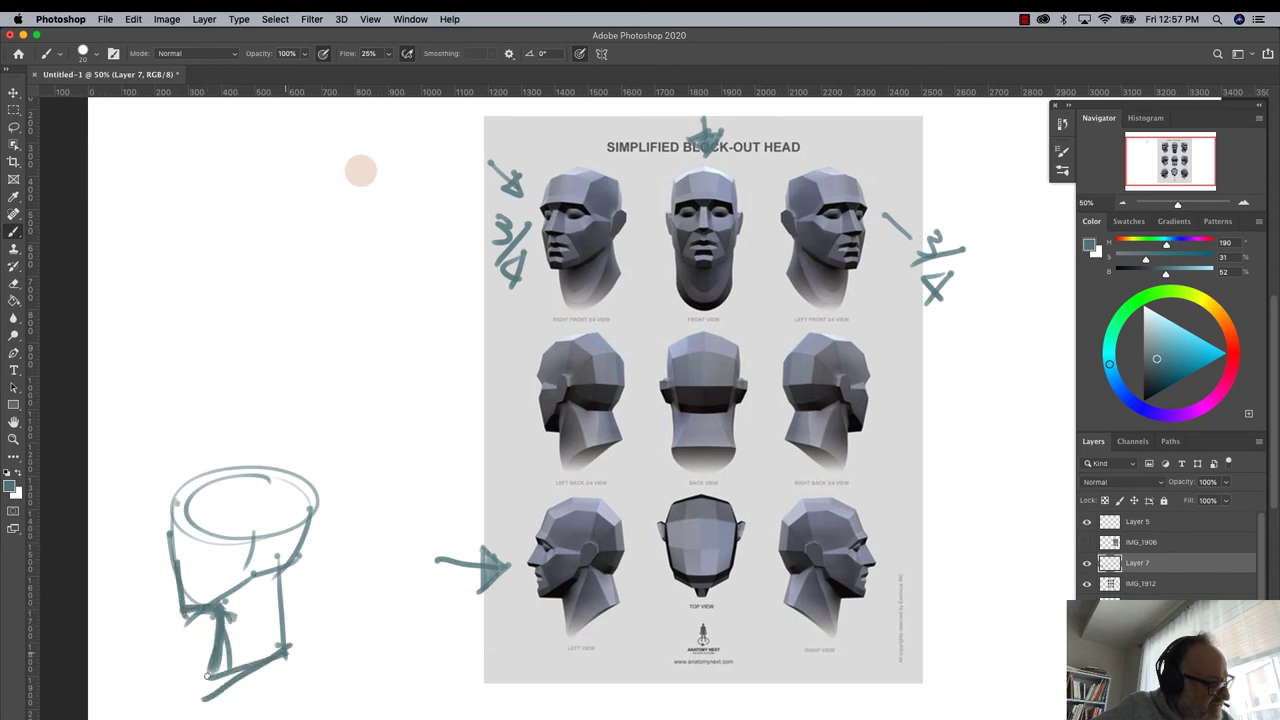
drag(171, 503, 167, 584)
drag(251, 510, 212, 505)
- Hide Layer 7, then show and select the IMG_1906 sculpted head reference image
click(1087, 564)
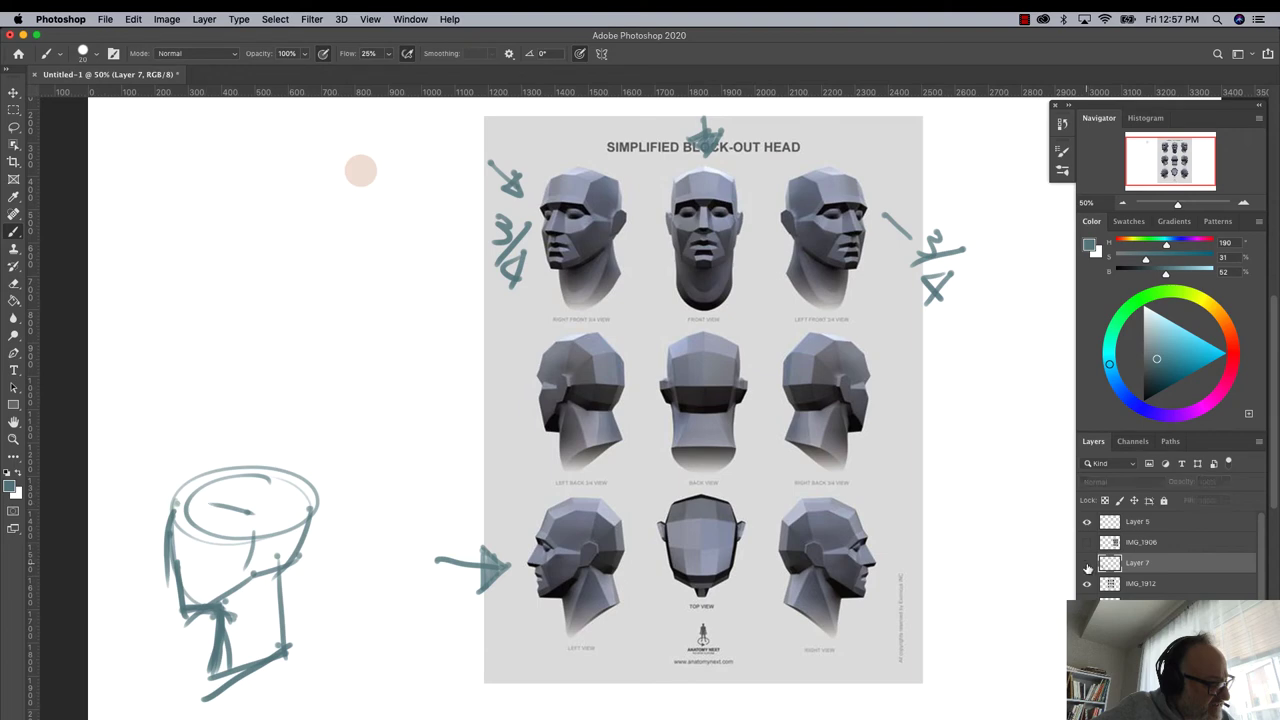
click(1088, 542)
click(1151, 542)
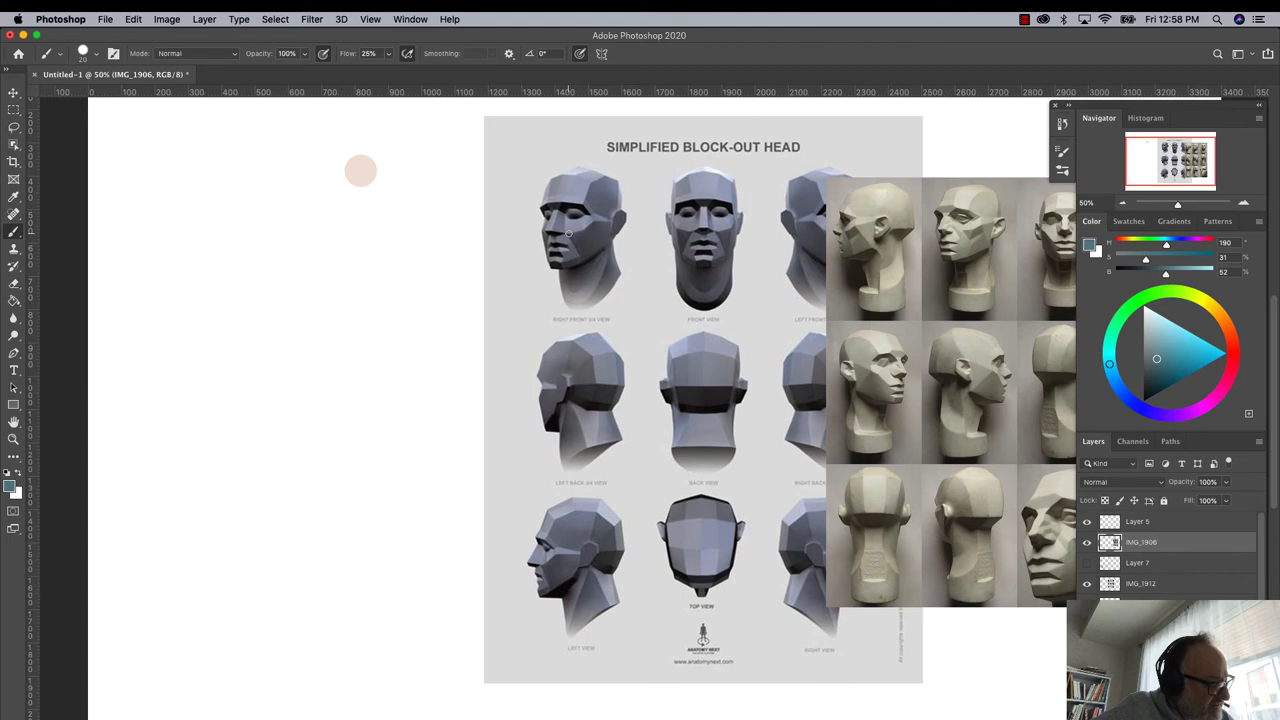
- Hide the IMG_1912 reference sheet and draw arrows pointing at the sculpted head sheet from below, above and both sides
mouse_move(1019, 656)
mouse_down()
mouse_move(1036, 636)
mouse_move(1044, 645)
mouse_up()
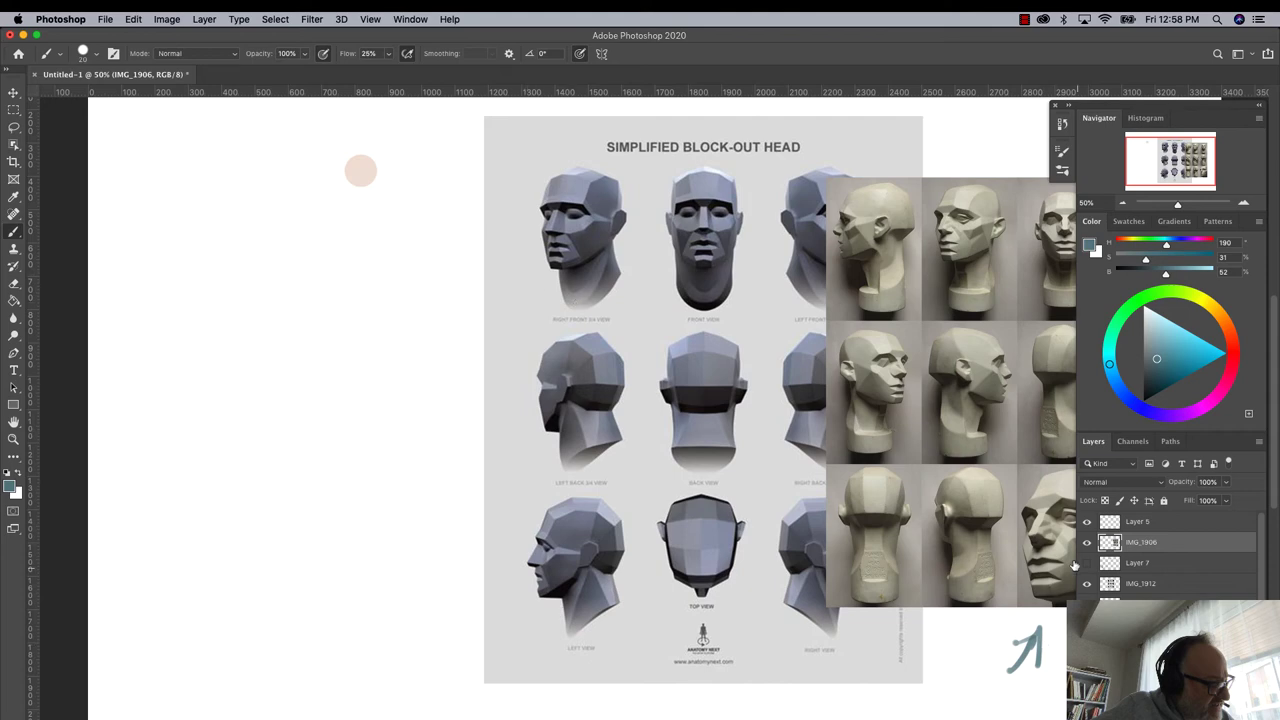
click(1088, 584)
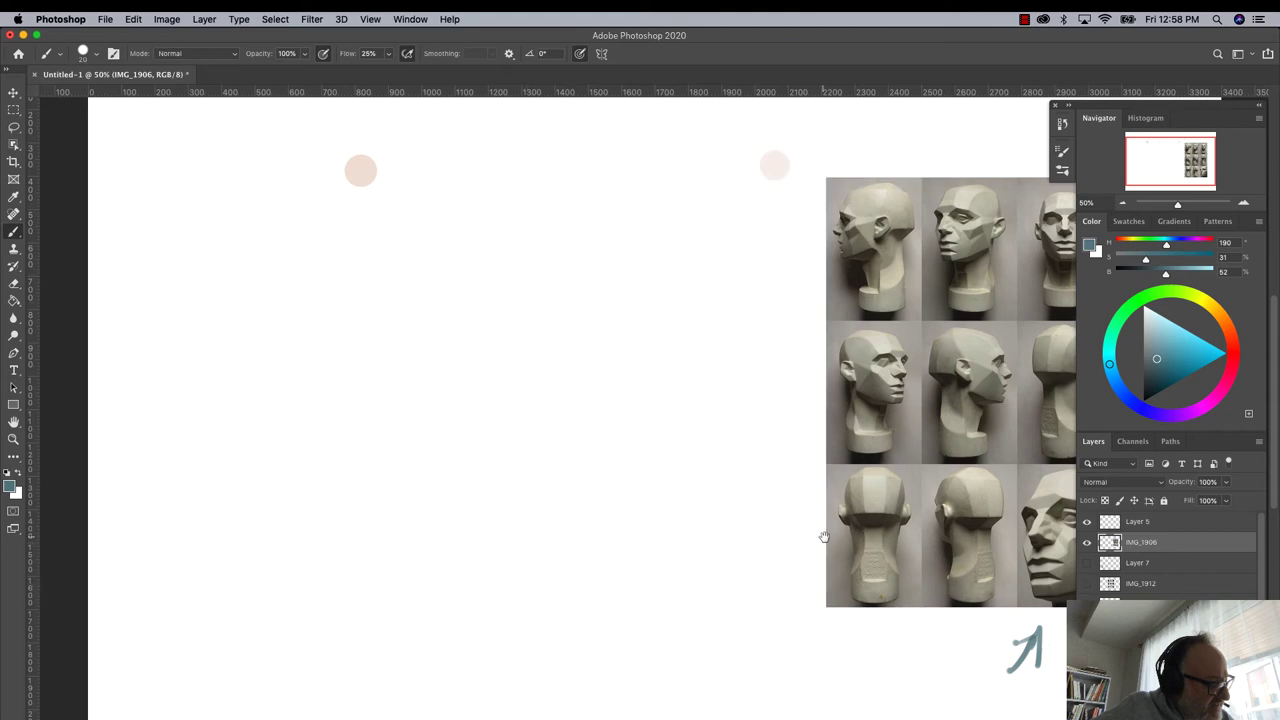
mouse_move(826, 534)
mouse_down()
mouse_move(686, 529)
mouse_move(706, 500)
mouse_up()
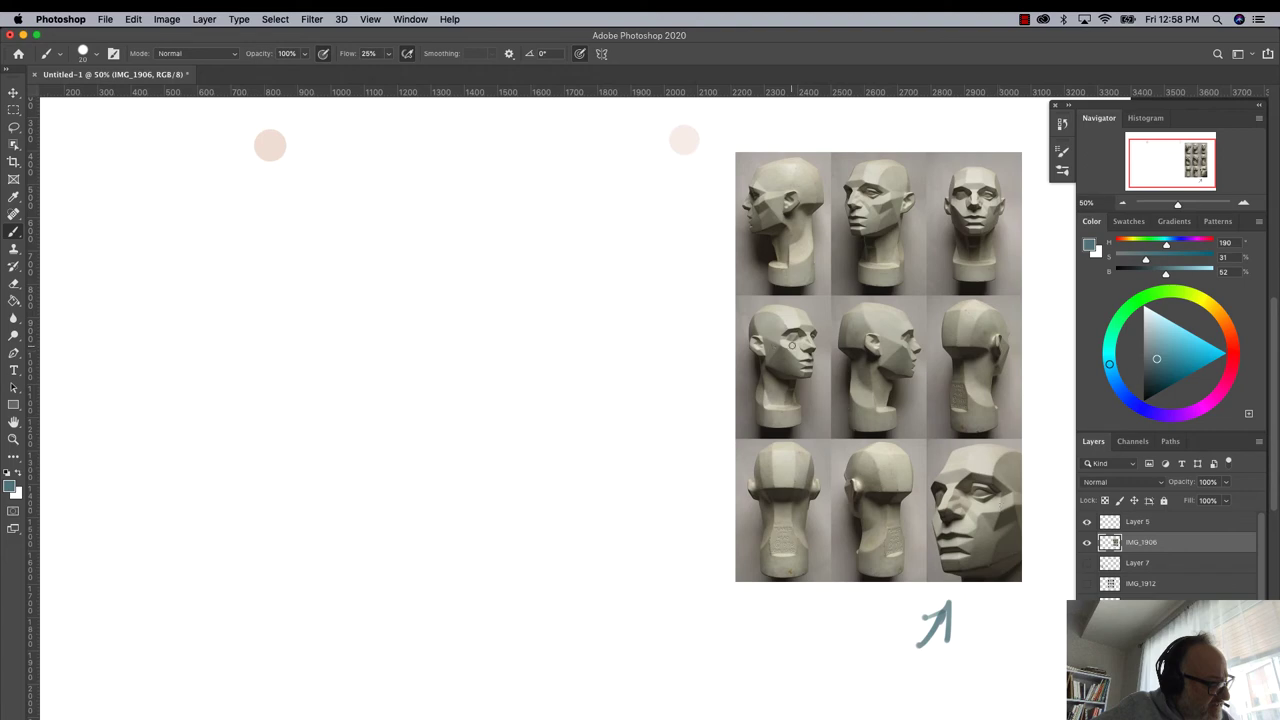
drag(943, 127, 945, 131)
drag(1030, 202, 1030, 207)
mouse_move(710, 348)
mouse_down()
mouse_move(695, 352)
mouse_move(700, 365)
mouse_up()
- Sketch a three-quarter head beside the sculpted heads, with a round cranium, curved brow line, centre line, tapered jaw and neck
mouse_move(518, 405)
mouse_down()
mouse_move(326, 442)
mouse_move(525, 377)
mouse_move(339, 465)
mouse_move(499, 342)
mouse_move(352, 469)
mouse_move(490, 421)
mouse_move(293, 456)
mouse_move(445, 422)
mouse_move(320, 465)
mouse_up()
drag(558, 455, 336, 455)
mouse_move(437, 320)
mouse_down()
mouse_move(392, 437)
mouse_move(396, 424)
mouse_move(415, 600)
mouse_up()
mouse_move(403, 446)
mouse_down()
mouse_move(431, 642)
mouse_move(393, 638)
mouse_up()
mouse_move(532, 430)
mouse_down()
mouse_move(508, 552)
mouse_move(412, 645)
mouse_up()
drag(484, 584, 400, 646)
drag(438, 636, 332, 631)
mouse_move(336, 462)
mouse_down()
mouse_move(316, 495)
mouse_move(330, 595)
mouse_move(450, 644)
mouse_move(318, 427)
mouse_move(333, 333)
mouse_move(378, 325)
mouse_move(543, 371)
mouse_move(503, 545)
mouse_move(519, 568)
mouse_move(430, 664)
mouse_move(431, 694)
mouse_up()
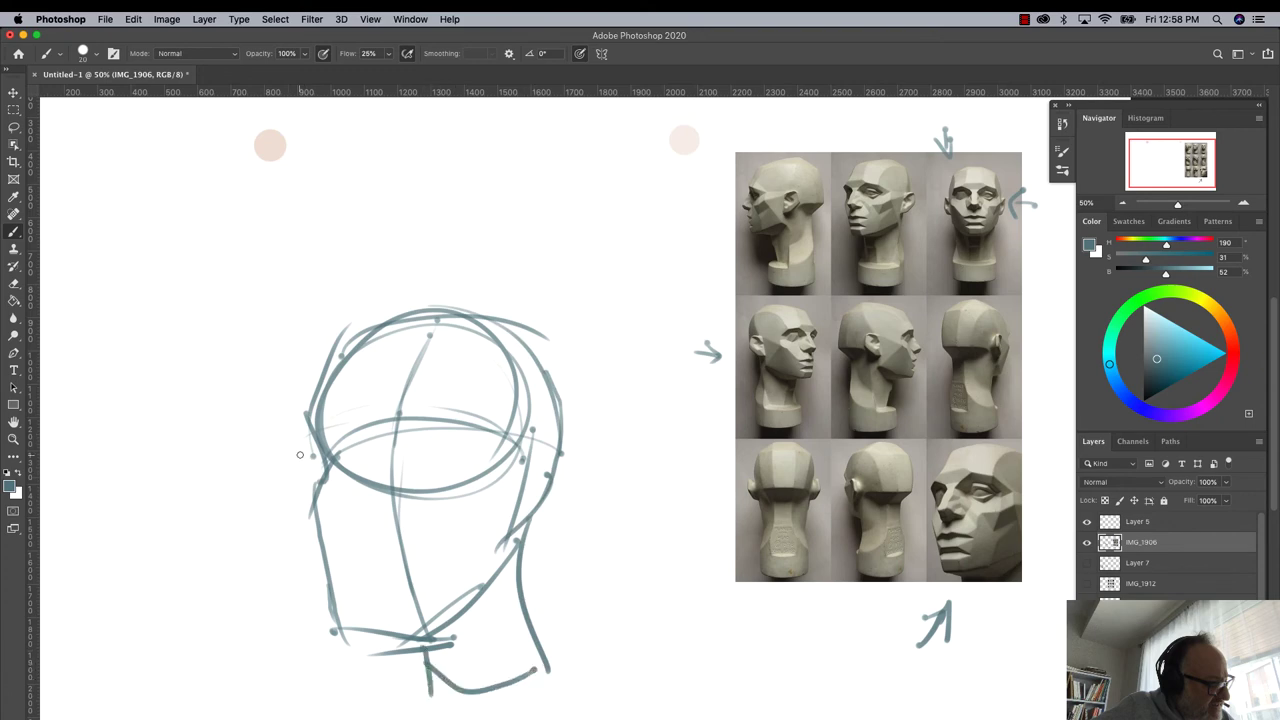
- Draw a curved eye band across the sketched head and outline two angular eye sockets inside it
scroll(209, 530, down, 3)
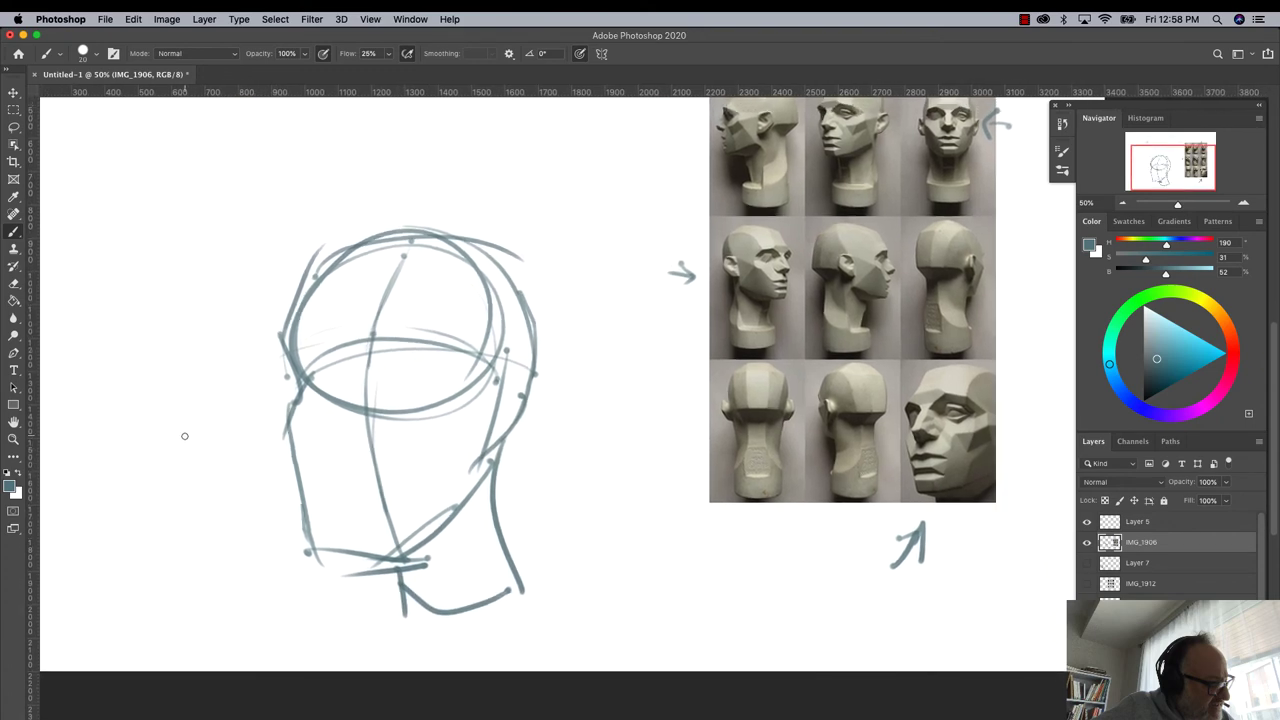
mouse_move(503, 390)
mouse_down()
mouse_move(290, 368)
mouse_move(307, 355)
mouse_up()
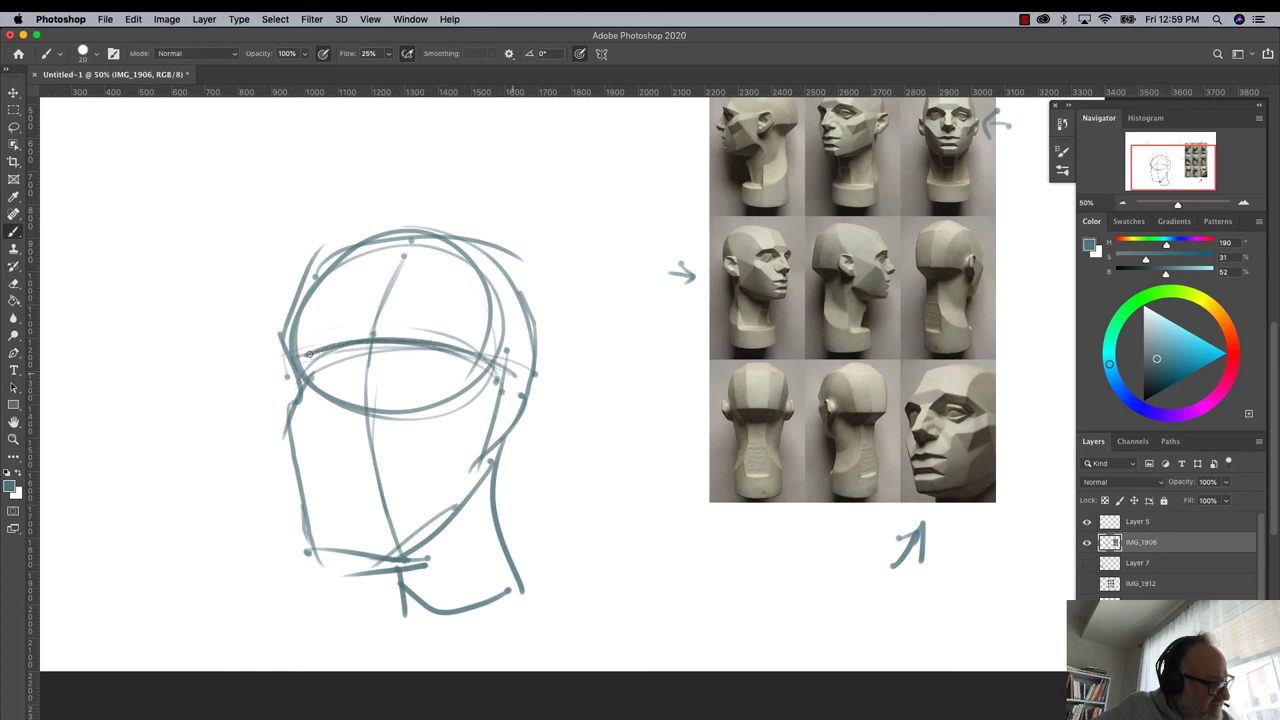
mouse_move(484, 397)
mouse_down()
mouse_move(315, 399)
mouse_move(431, 420)
mouse_move(302, 394)
mouse_move(495, 397)
mouse_move(340, 408)
mouse_up()
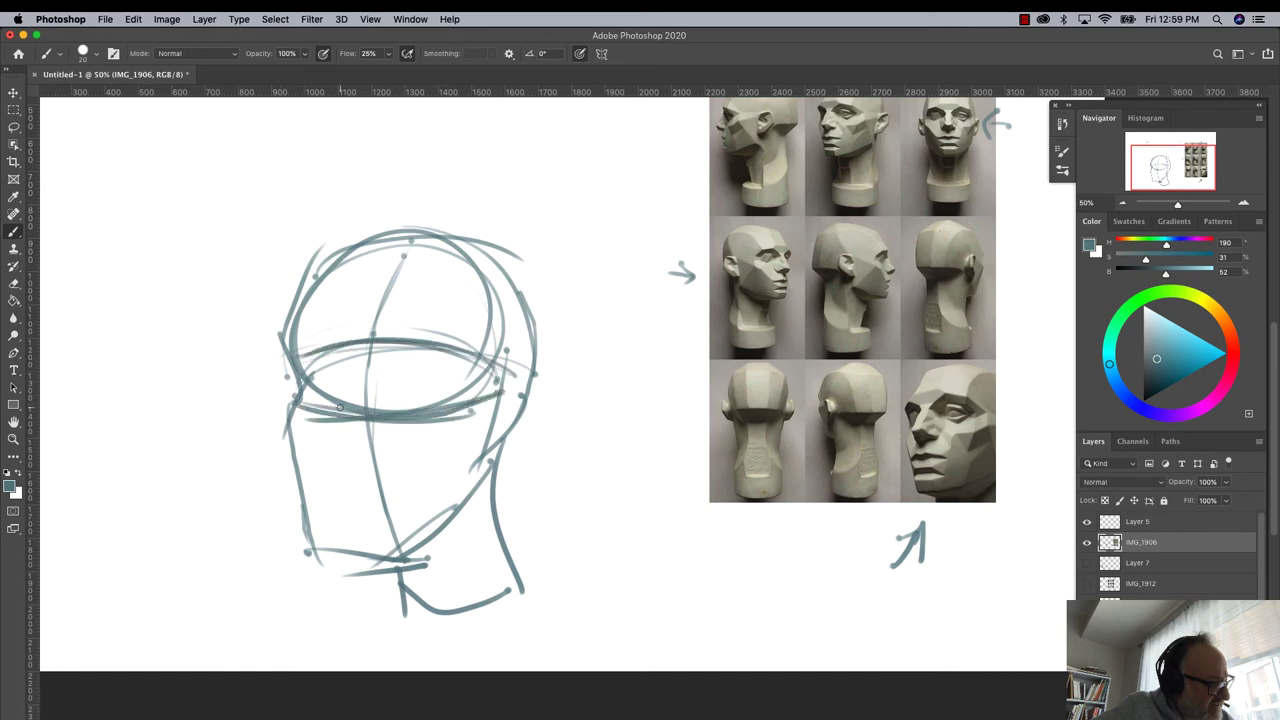
drag(489, 360, 471, 414)
drag(402, 350, 372, 380)
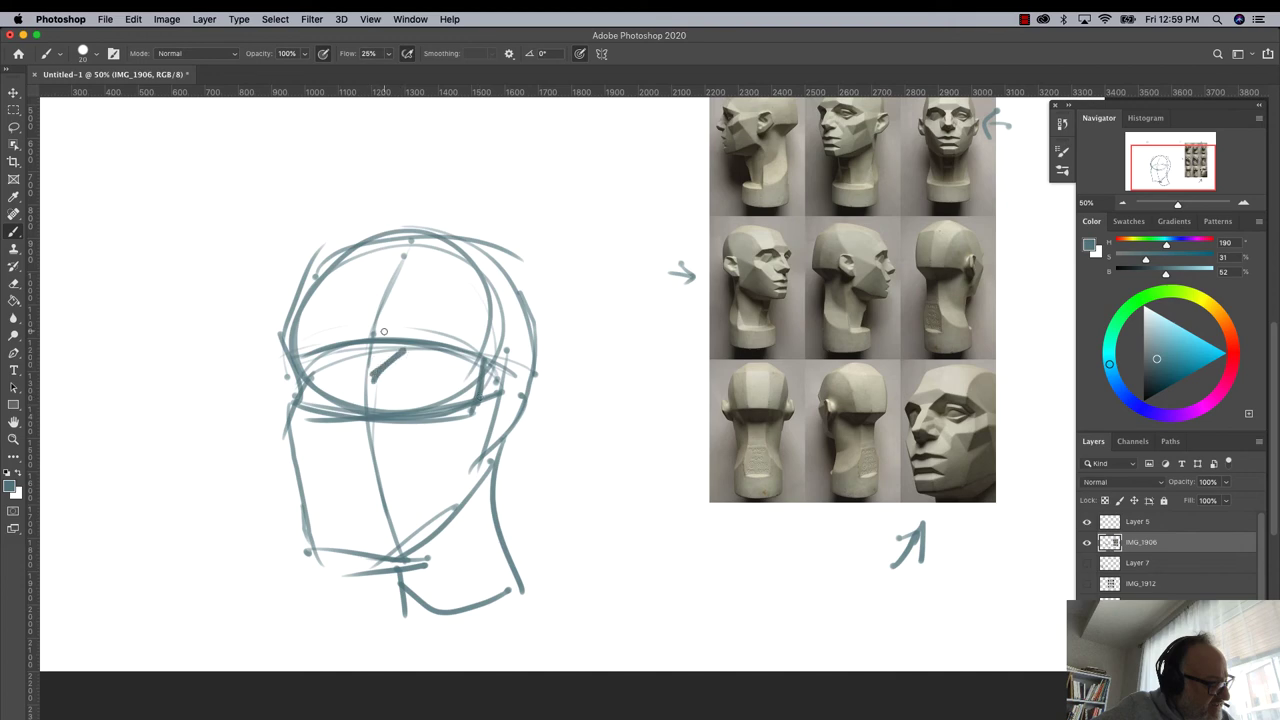
mouse_move(446, 355)
mouse_down()
mouse_move(402, 351)
mouse_move(390, 408)
mouse_move(444, 404)
mouse_up()
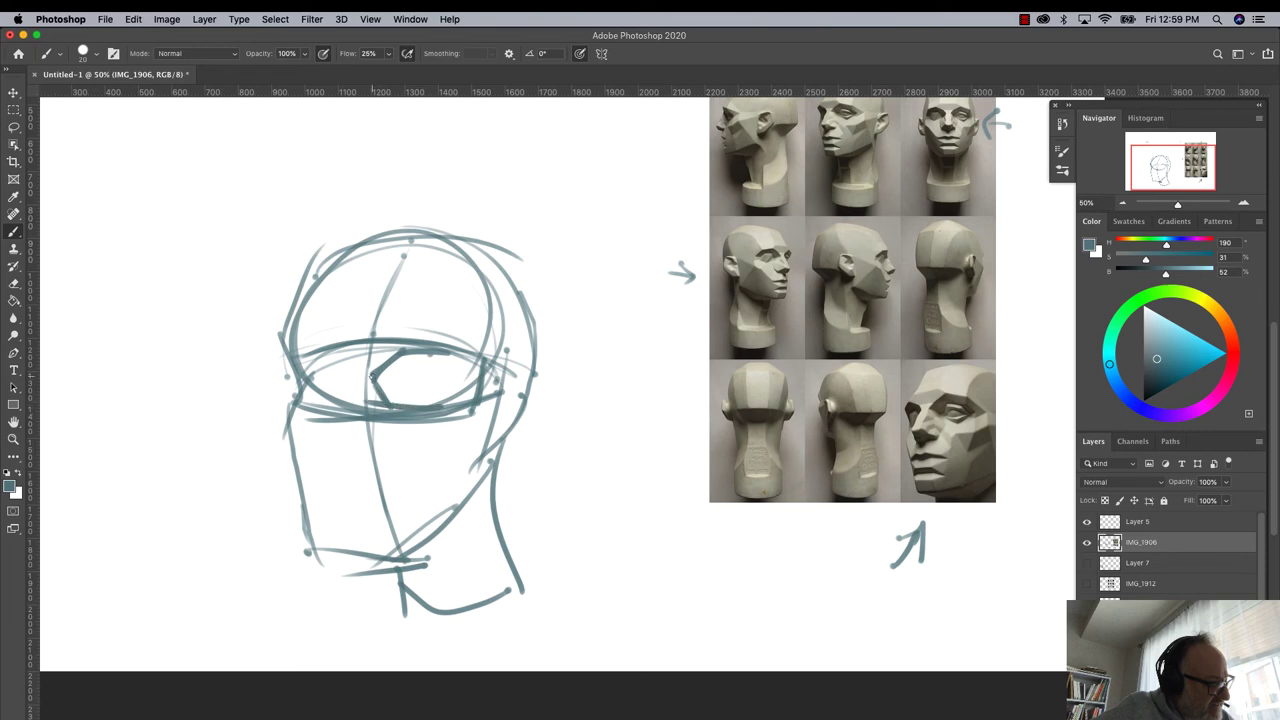
mouse_move(452, 354)
mouse_down()
mouse_move(472, 386)
mouse_move(436, 402)
mouse_up()
mouse_move(326, 352)
mouse_down()
mouse_move(356, 378)
mouse_move(292, 372)
mouse_up()
mouse_move(356, 378)
mouse_down()
mouse_move(340, 412)
mouse_move(302, 412)
mouse_move(308, 398)
mouse_up()
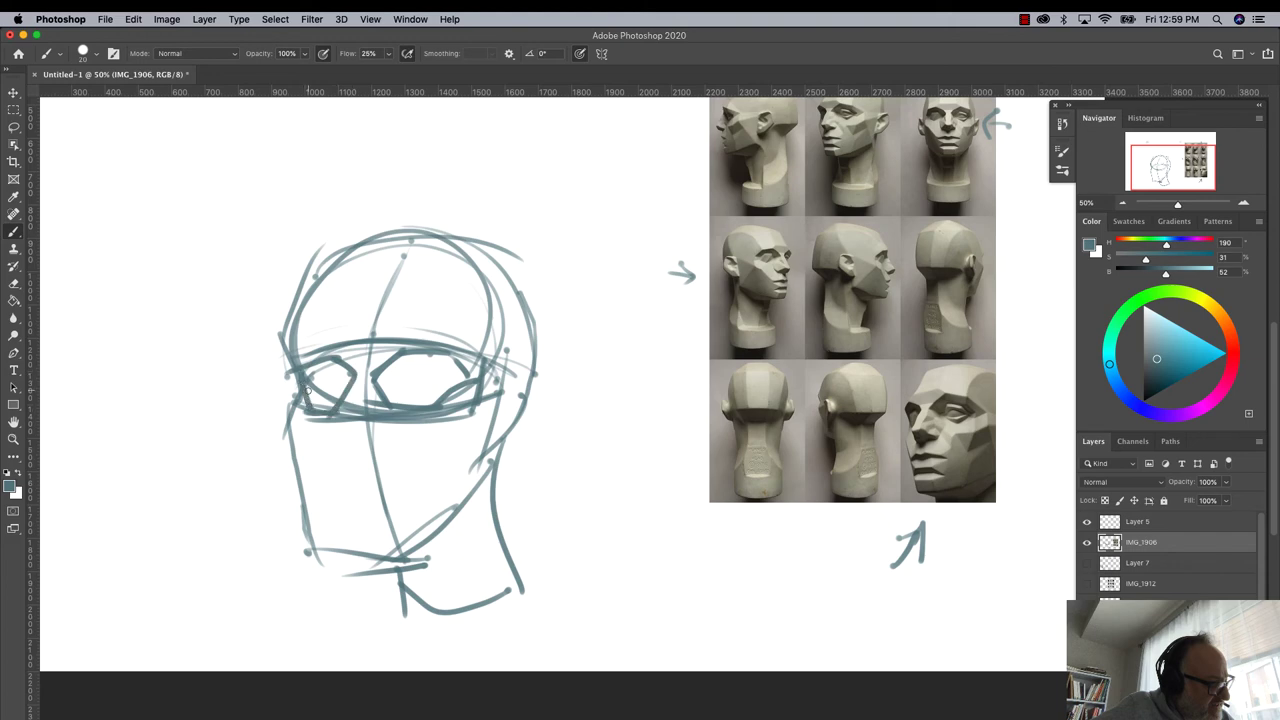
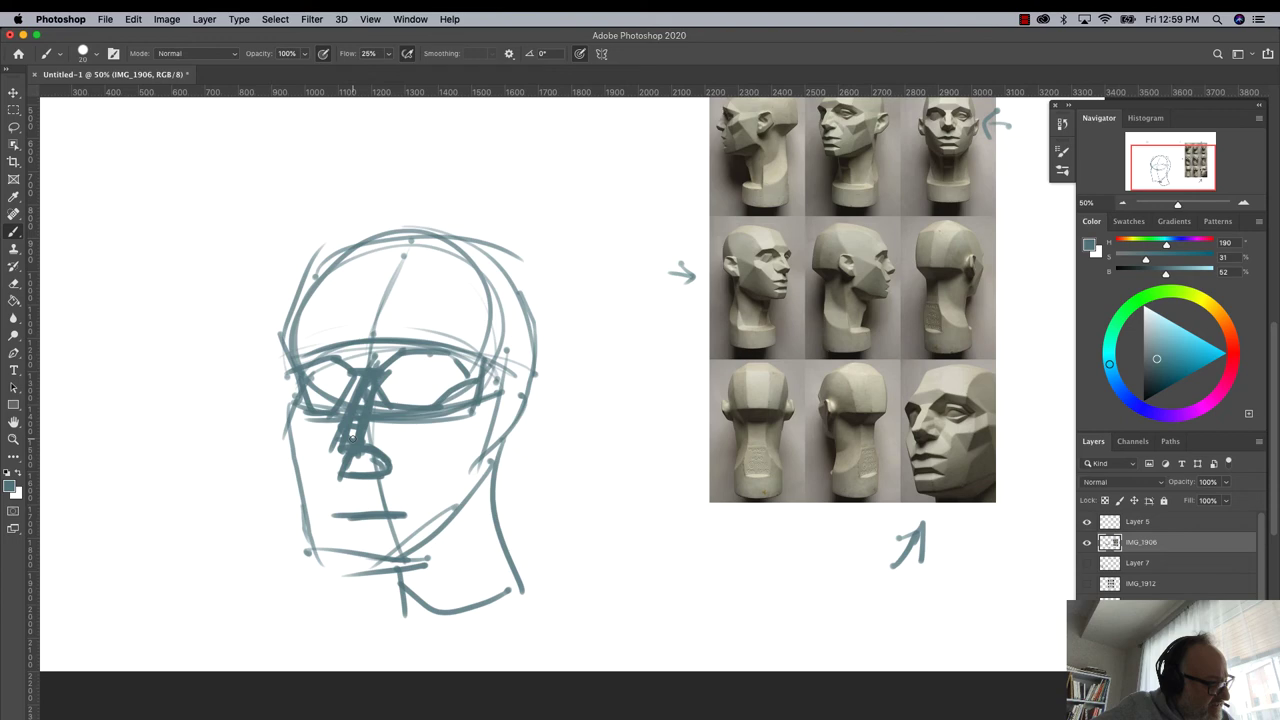
- With a size 25 brush, shade one nose plane light blue-grey (190, 23%, 75%) and the neighbouring plane darker (190, 31%, 52%)
click(1157, 336)
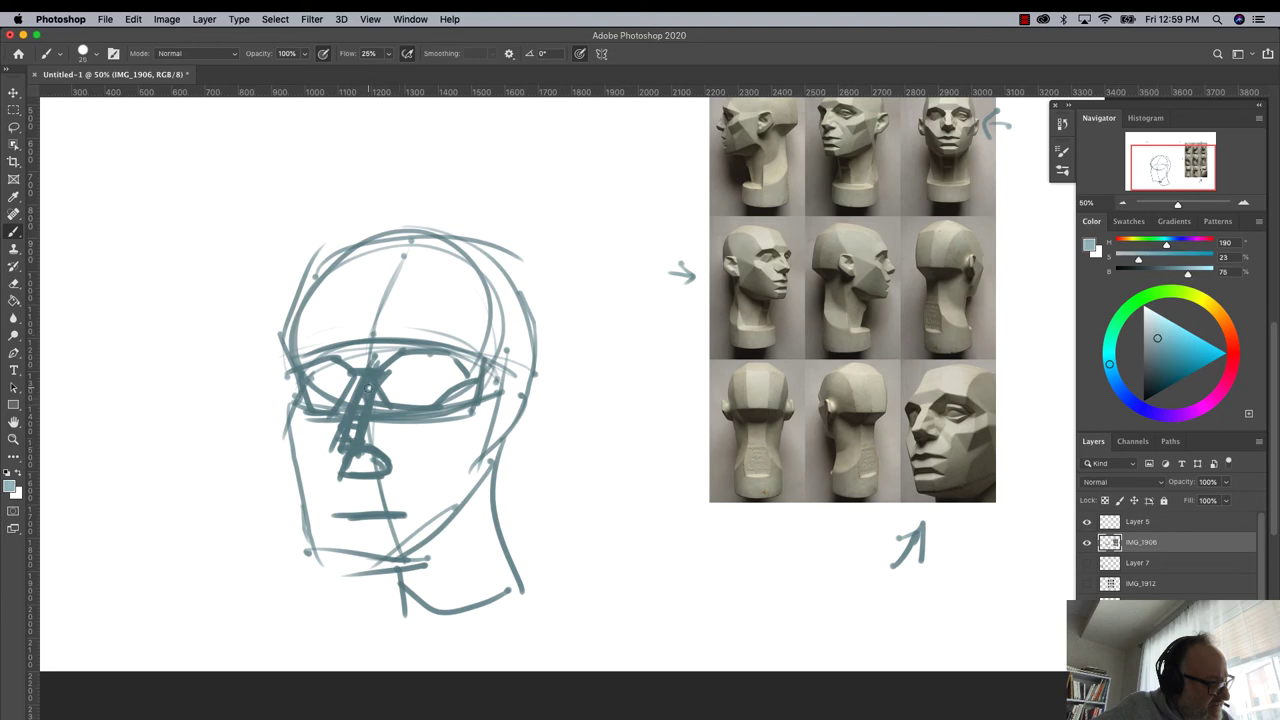
mouse_move(382, 384)
mouse_down()
mouse_move(389, 460)
mouse_move(366, 449)
mouse_move(390, 416)
mouse_move(378, 393)
mouse_move(390, 454)
mouse_up()
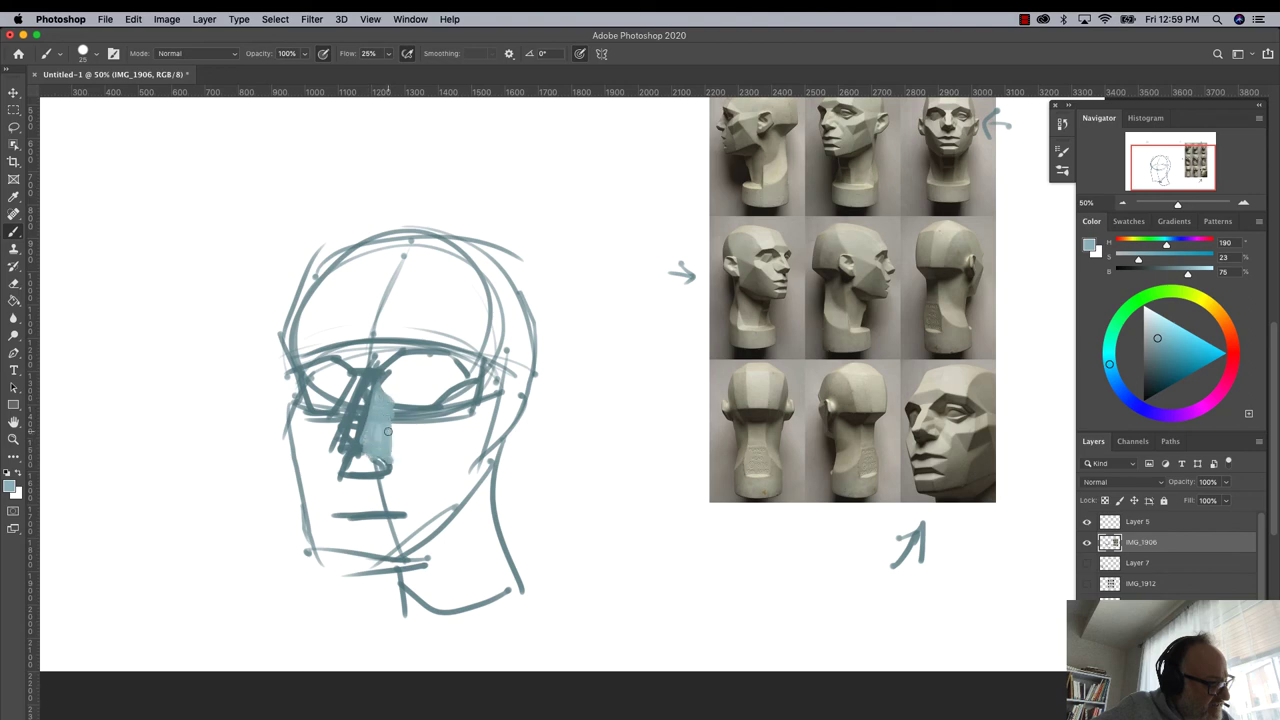
alt+click(372, 397)
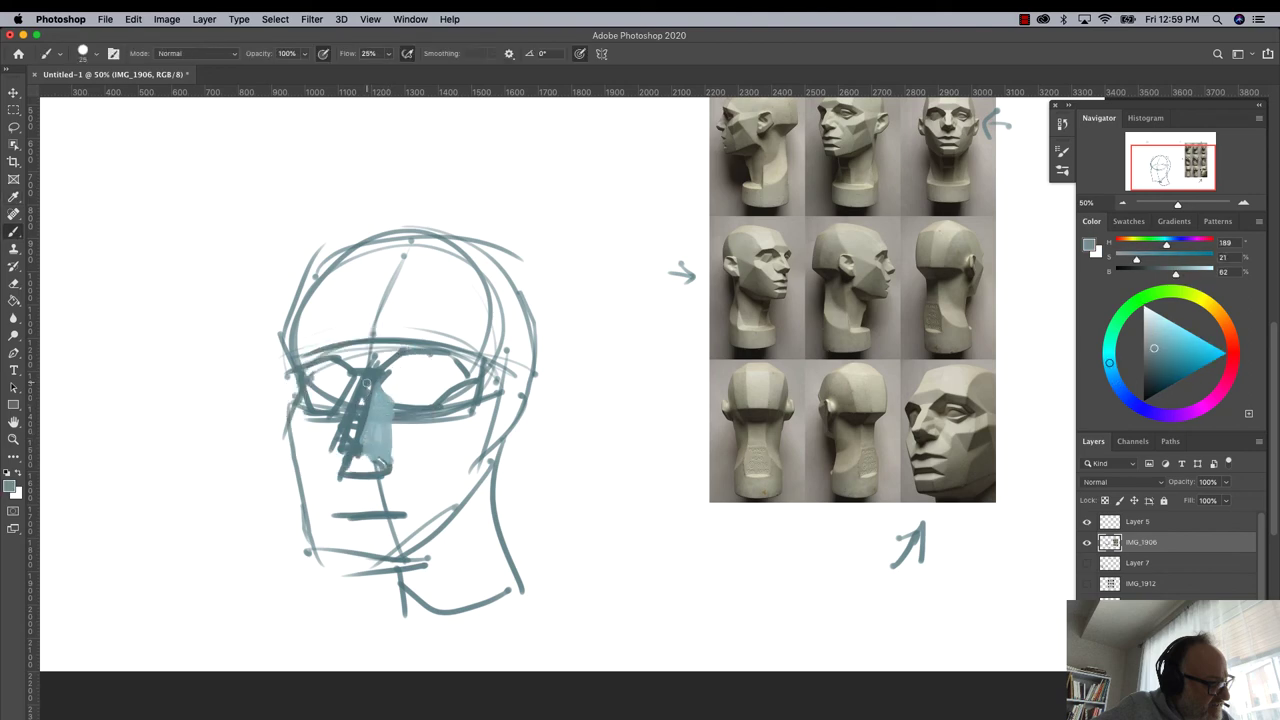
drag(372, 380, 350, 436)
alt+click(350, 432)
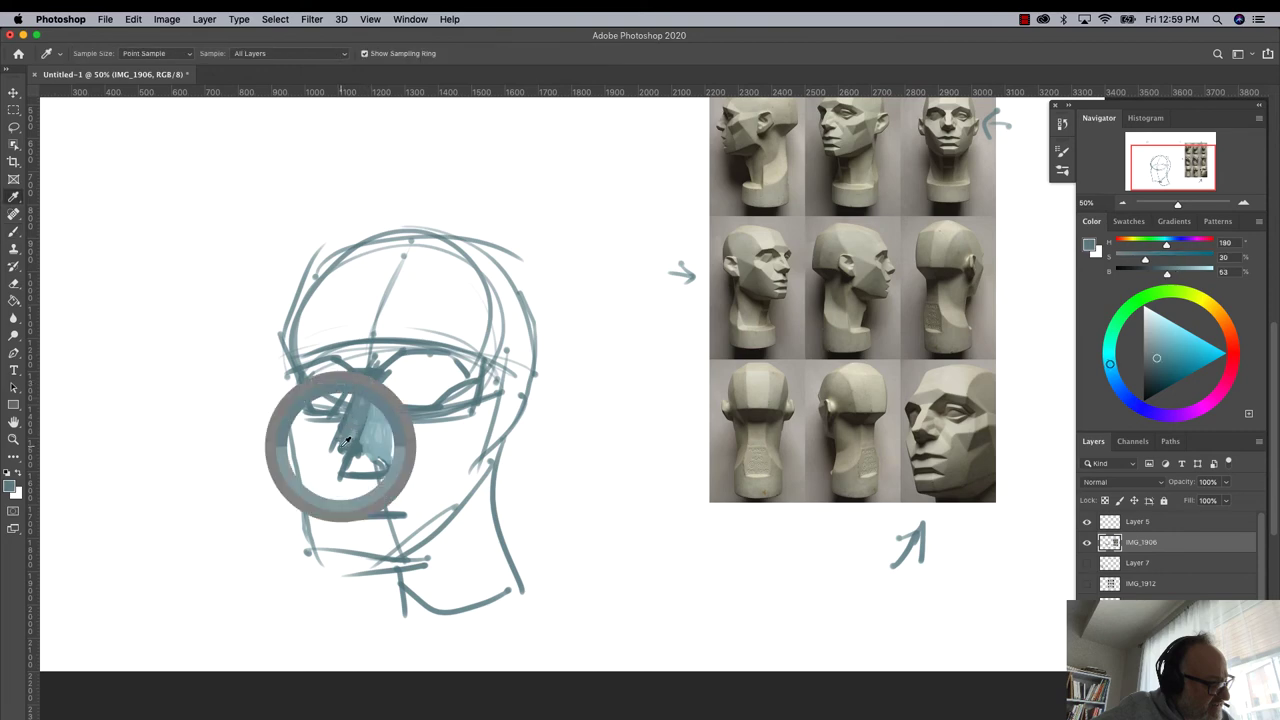
mouse_move(365, 381)
mouse_down()
mouse_move(341, 449)
mouse_move(358, 440)
mouse_move(345, 442)
mouse_up()
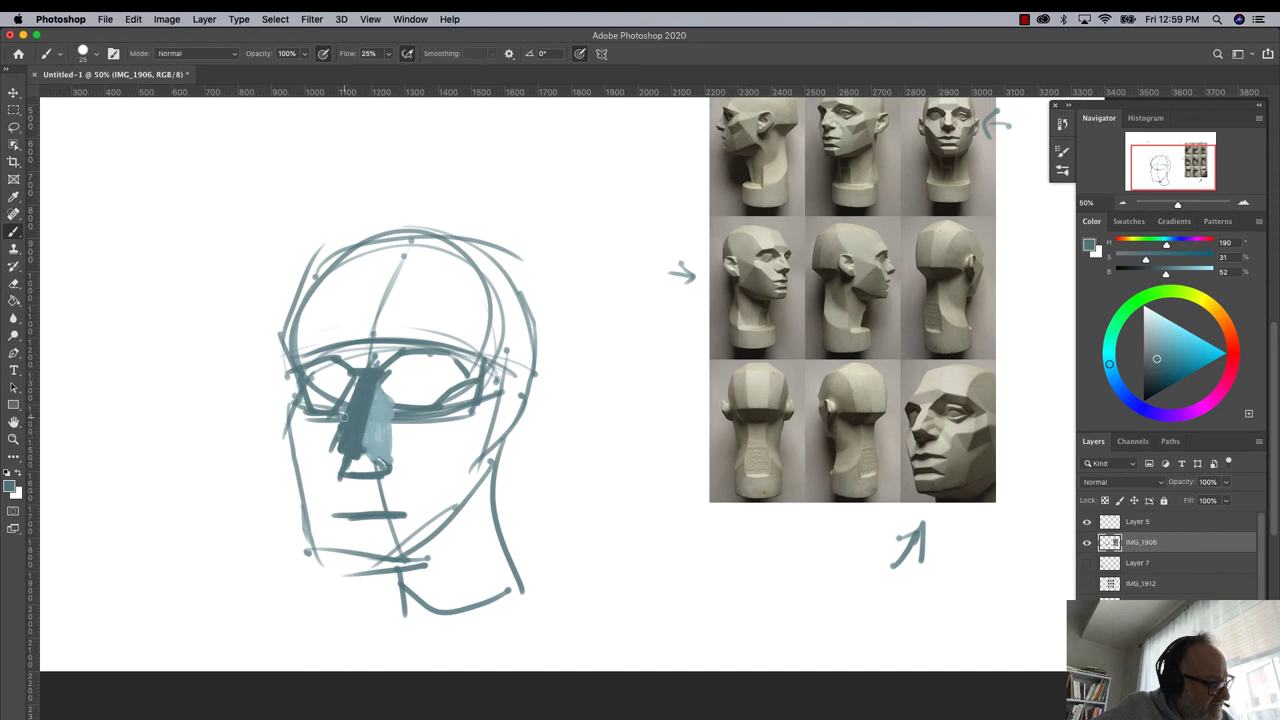
- Outline the muzzle planes from the nose down around the mouth to a blocky chin
mouse_move(352, 480)
mouse_down()
mouse_move(372, 500)
mouse_move(340, 501)
mouse_up()
mouse_move(397, 459)
mouse_down()
mouse_move(422, 500)
mouse_move(401, 556)
mouse_up()
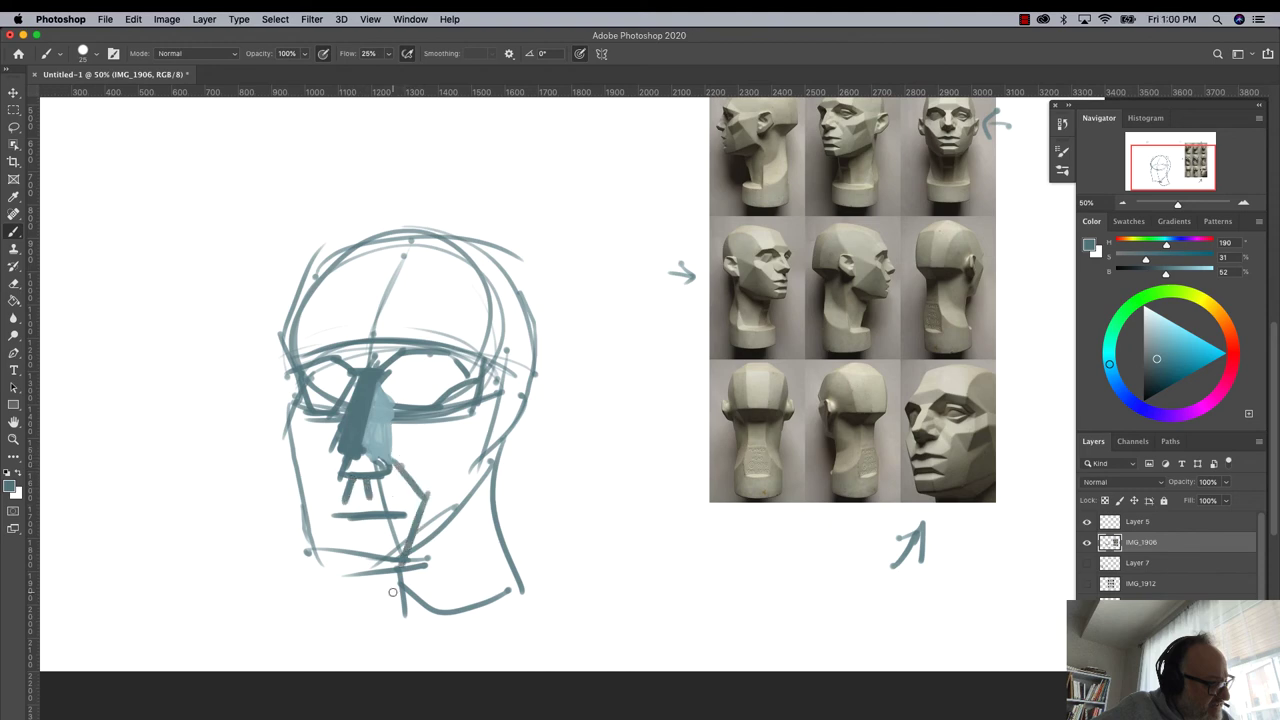
mouse_move(336, 479)
mouse_down()
mouse_move(316, 504)
mouse_move(338, 600)
mouse_move(306, 578)
mouse_move(384, 552)
mouse_move(304, 582)
mouse_up()
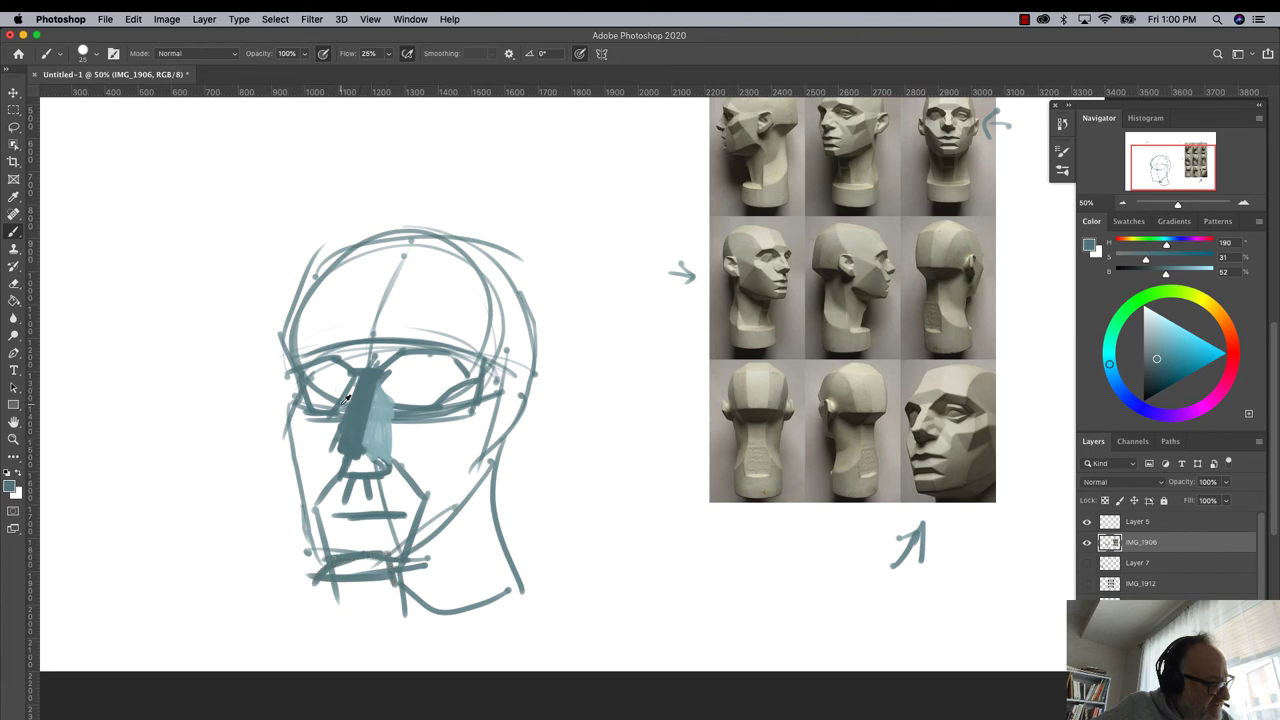
- Fill the underside of the nose with a darker blue-grey, H 191, S 38%, B 38%
alt+click(356, 428)
click(1155, 371)
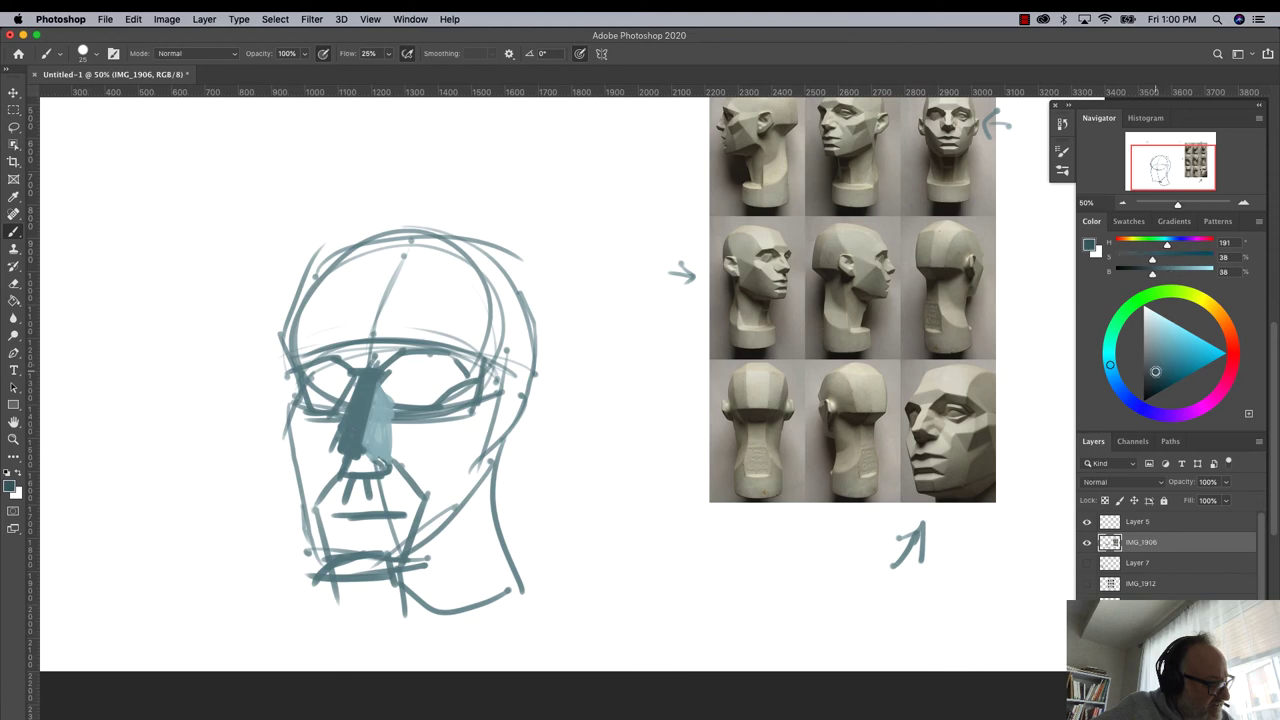
mouse_move(352, 470)
mouse_down()
mouse_move(380, 466)
mouse_move(346, 462)
mouse_move(350, 474)
mouse_move(336, 457)
mouse_move(362, 474)
mouse_move(337, 456)
mouse_move(378, 463)
mouse_move(331, 459)
mouse_up()
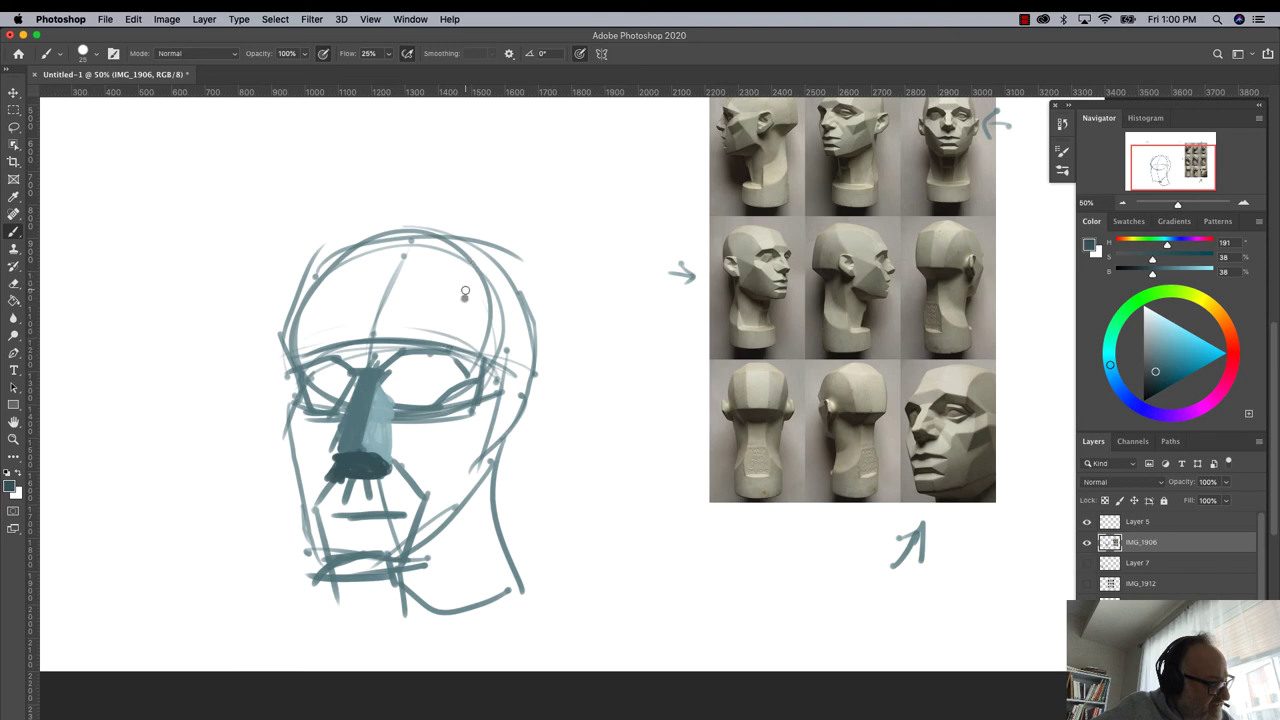
- Draw dark edges down both sides of the forehead and outline the angular brow ridge between them
drag(490, 272, 442, 347)
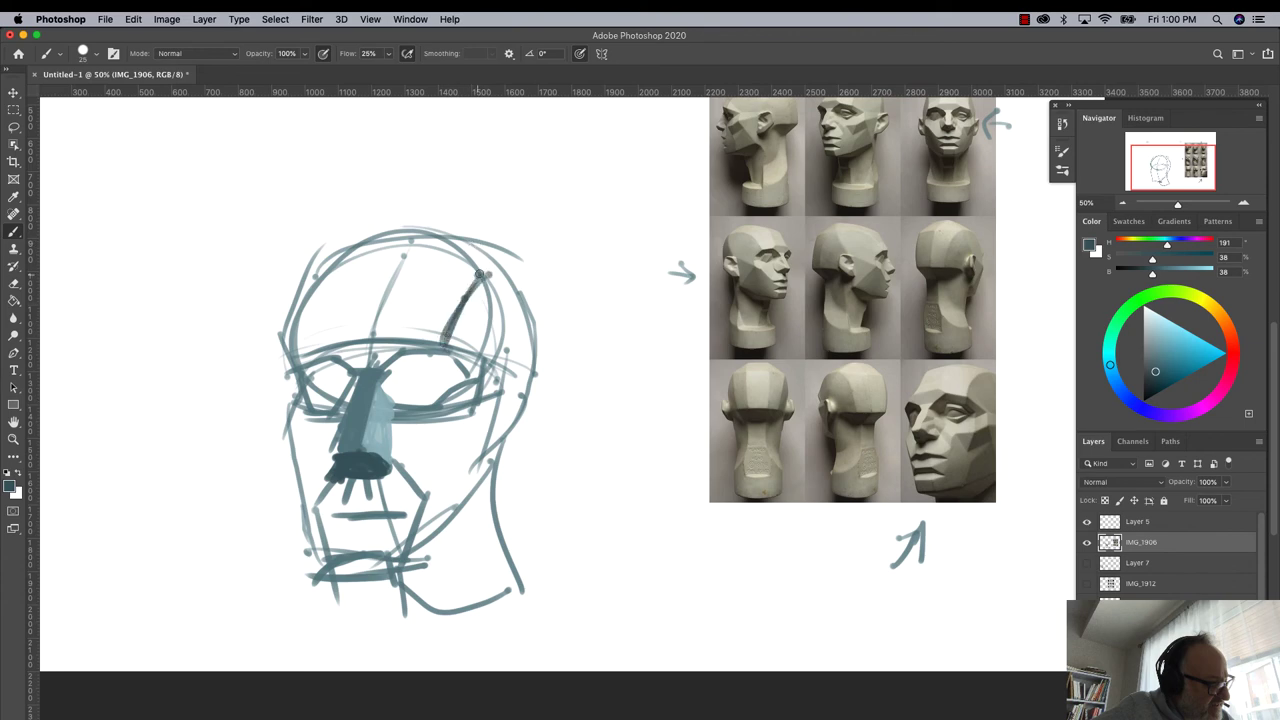
drag(478, 272, 447, 357)
drag(323, 270, 297, 358)
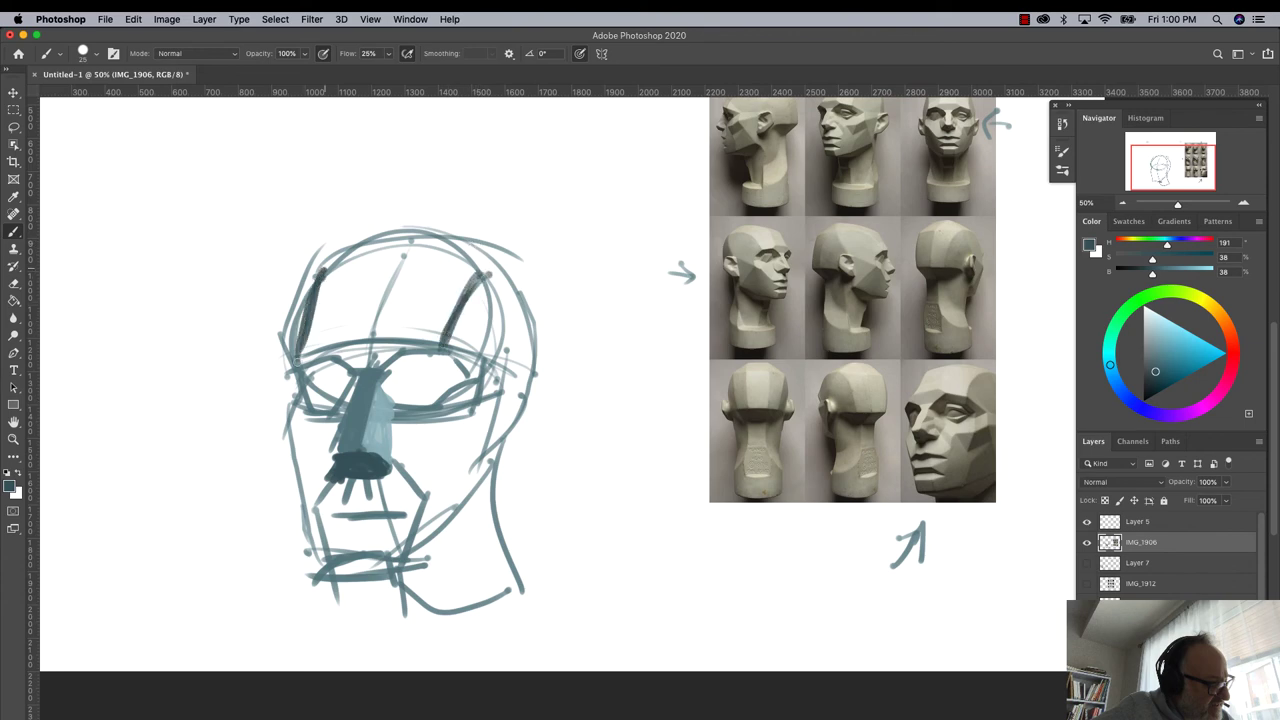
mouse_move(433, 334)
mouse_down()
mouse_move(337, 316)
mouse_move(355, 322)
mouse_move(308, 353)
mouse_up()
mouse_move(436, 352)
mouse_down()
mouse_move(353, 362)
mouse_move(328, 357)
mouse_move(328, 339)
mouse_move(418, 332)
mouse_move(439, 357)
mouse_up()
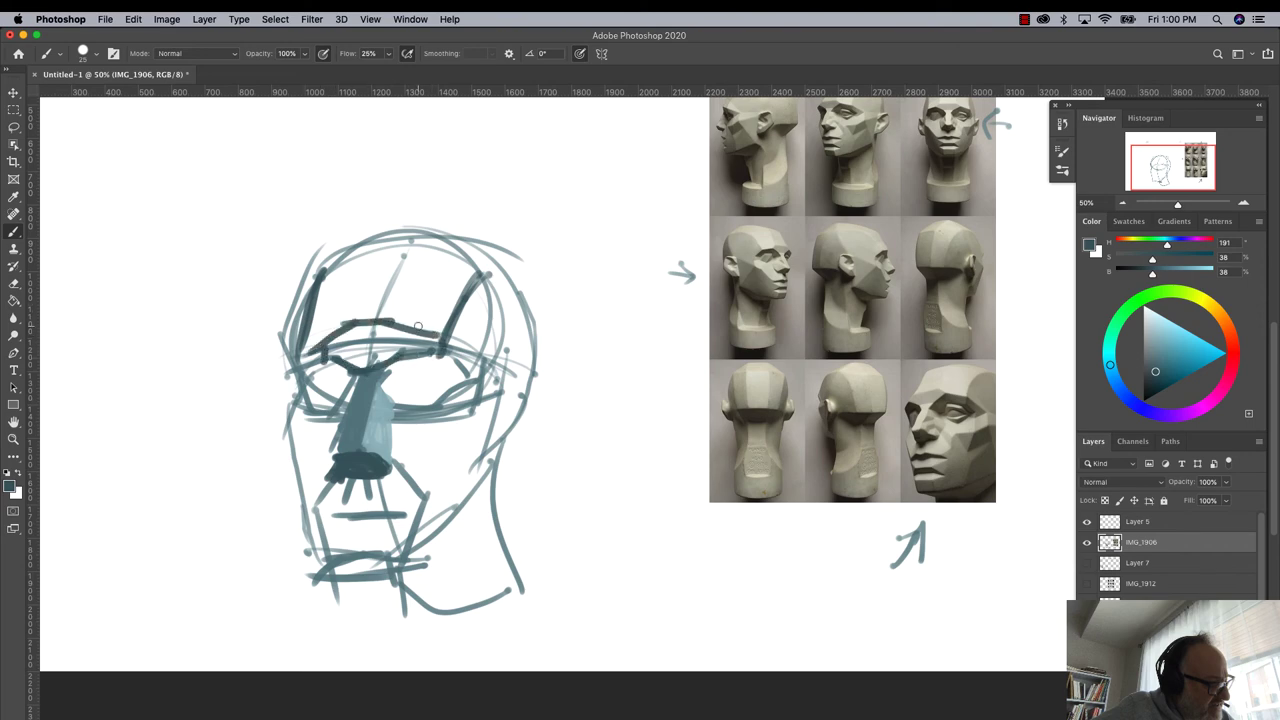
- Shade the brow ridge in blue-grey (191, 22%, 57%) and draw two lines dividing the forehead into centre and side planes
click(1154, 351)
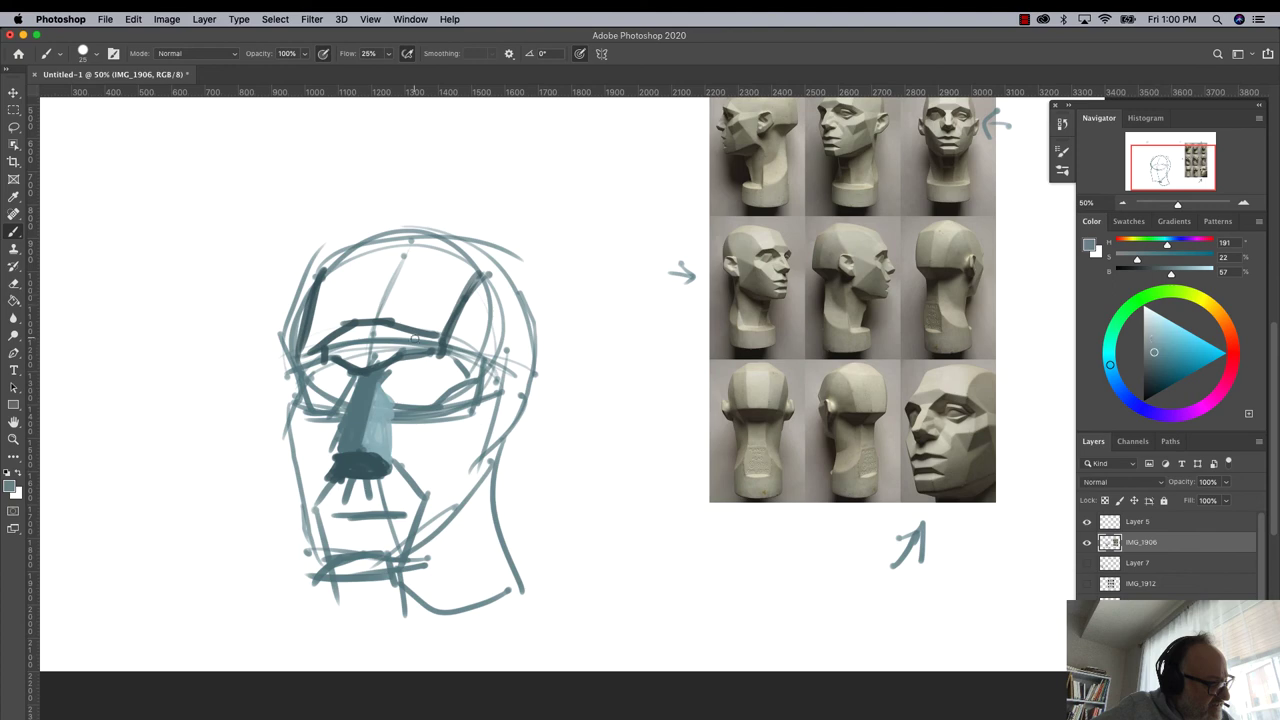
drag(414, 338, 392, 360)
mouse_move(389, 301)
mouse_down()
mouse_move(390, 337)
mouse_move(376, 346)
mouse_move(350, 330)
mouse_move(328, 353)
mouse_up()
mouse_move(424, 343)
mouse_down()
mouse_move(368, 330)
mouse_move(339, 358)
mouse_up()
drag(428, 240, 396, 318)
drag(352, 250, 348, 340)
drag(434, 240, 392, 331)
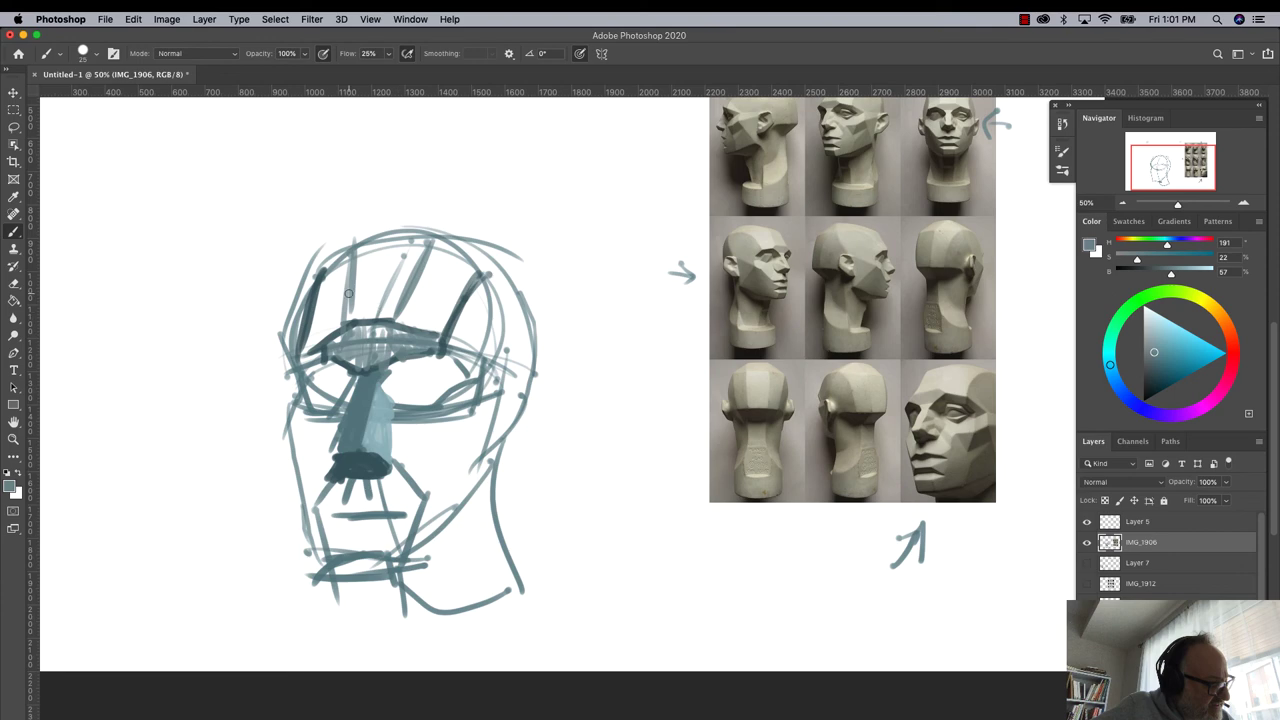
- Fill the forehead's side planes with 191, 20%, 69% using a size 45 brush, and its centre plane with lighter 191, 25%, 84%
click(1154, 342)
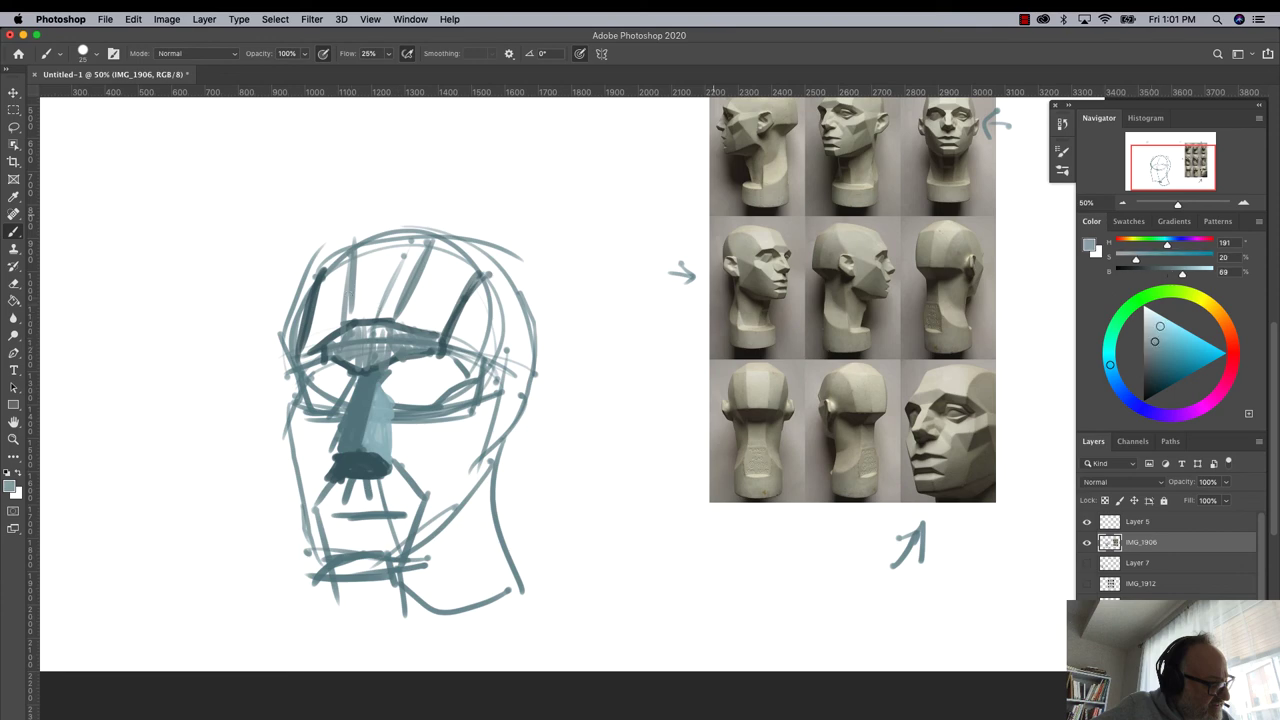
drag(440, 328, 398, 316)
mouse_move(407, 265)
mouse_down()
mouse_move(442, 257)
mouse_move(458, 282)
mouse_move(426, 272)
mouse_move(444, 312)
mouse_move(411, 314)
mouse_move(415, 270)
mouse_move(433, 262)
mouse_move(421, 332)
mouse_move(449, 248)
mouse_up()
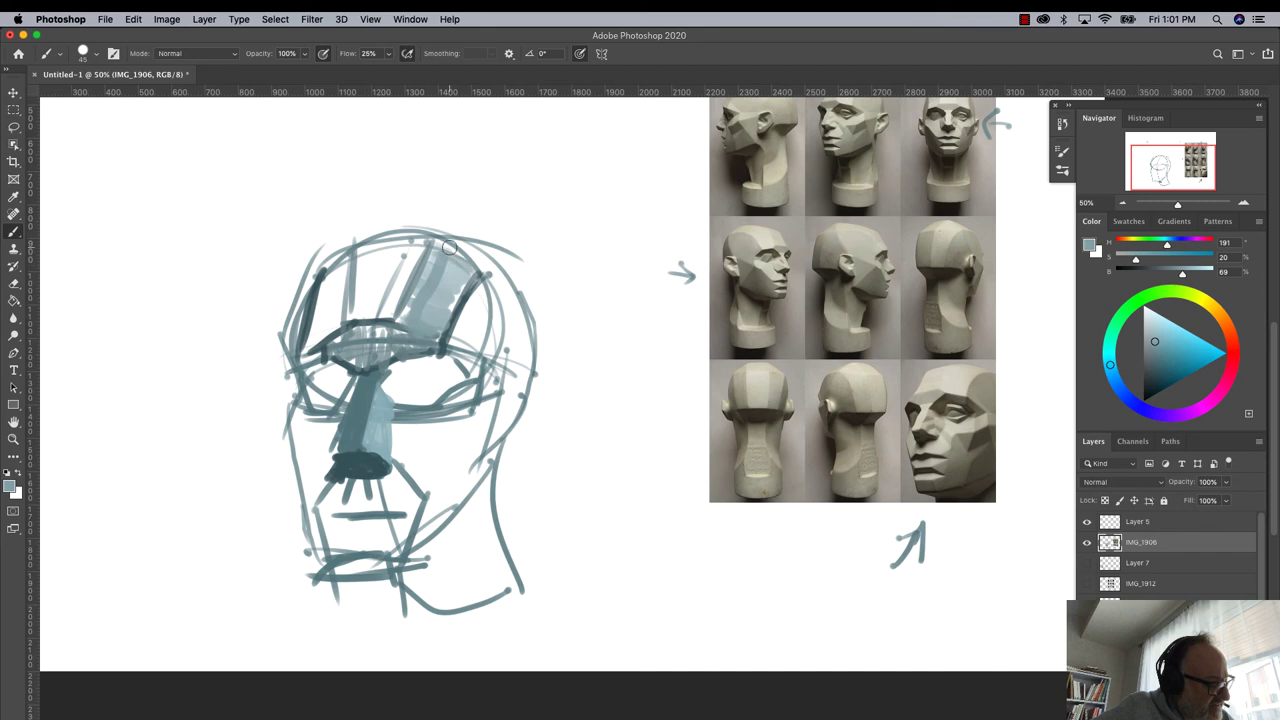
mouse_move(338, 290)
mouse_down()
mouse_move(314, 331)
mouse_move(332, 331)
mouse_move(344, 268)
mouse_move(316, 282)
mouse_move(393, 296)
mouse_move(381, 303)
mouse_move(381, 252)
mouse_move(359, 298)
mouse_move(398, 259)
mouse_move(393, 247)
mouse_move(353, 256)
mouse_move(355, 315)
mouse_move(421, 257)
mouse_move(360, 322)
mouse_up()
click(1162, 326)
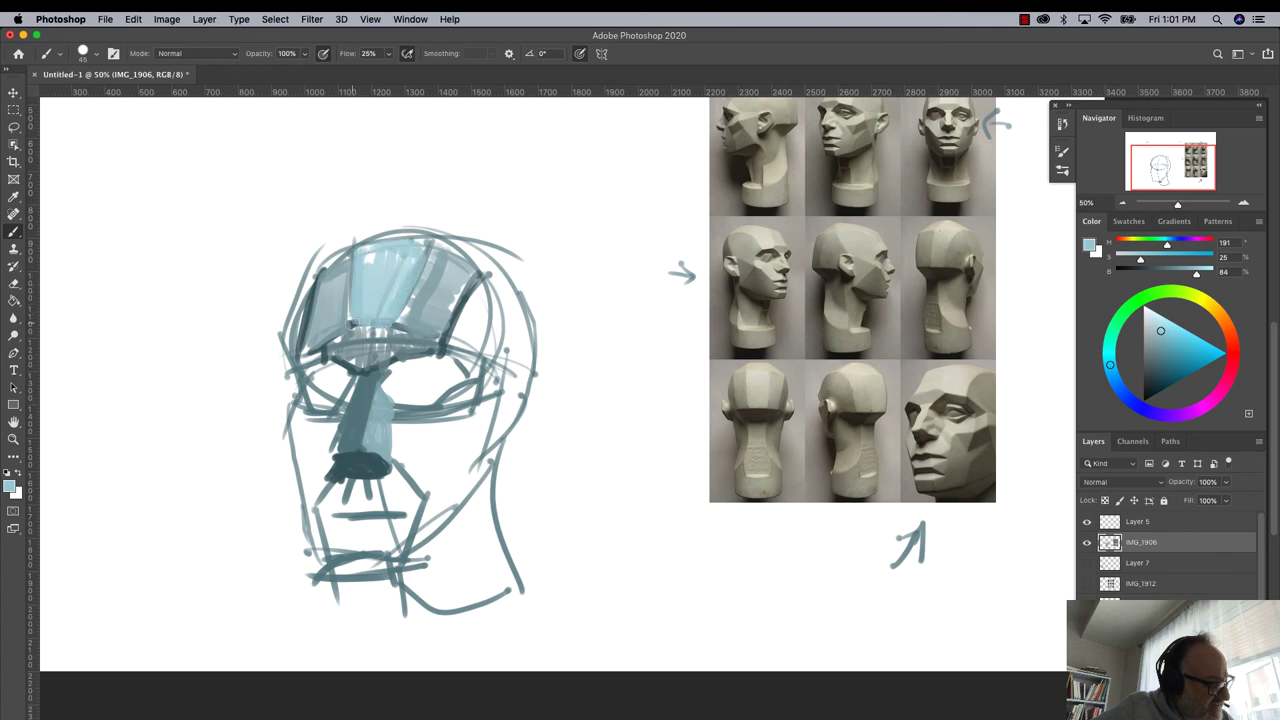
- Fill the temple plane beside the forehead down to the eye socket with blue-grey, H 191, S 20%, B 68%
alt+click(328, 308)
drag(1189, 278, 1135, 260)
mouse_move(476, 296)
mouse_down()
mouse_move(487, 338)
mouse_move(464, 326)
mouse_move(455, 352)
mouse_move(484, 295)
mouse_move(468, 349)
mouse_move(487, 335)
mouse_move(487, 347)
mouse_move(478, 287)
mouse_move(452, 346)
mouse_up()
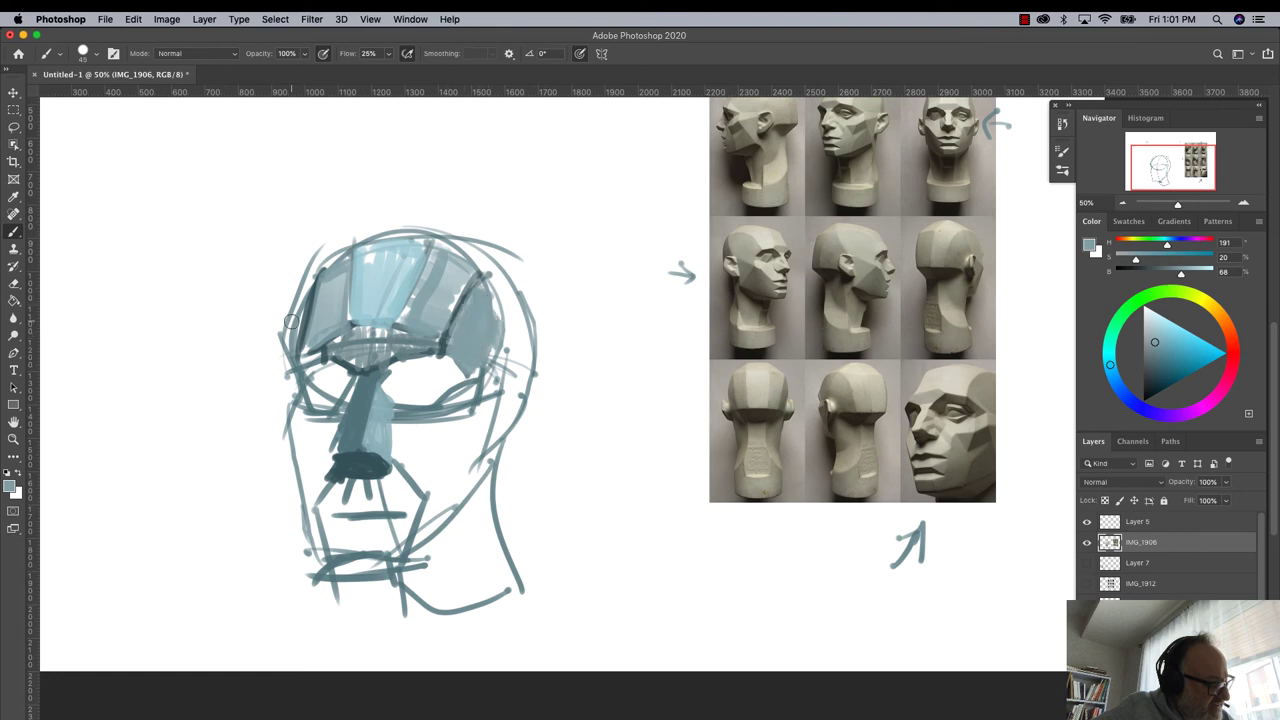
mouse_move(480, 372)
mouse_down()
mouse_move(498, 320)
mouse_move(490, 294)
mouse_move(513, 362)
mouse_move(475, 314)
mouse_move(458, 330)
mouse_move(493, 378)
mouse_move(467, 362)
mouse_up()
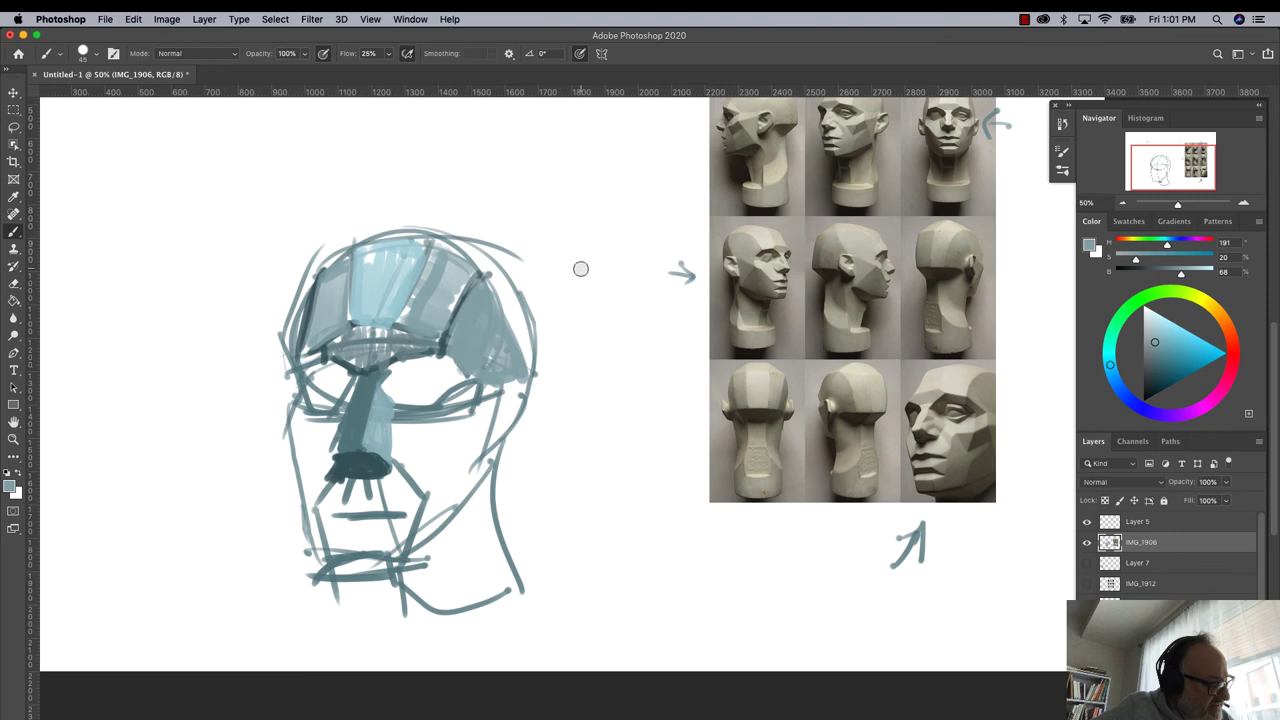
- Draw a sequence of curved arrows above the skull, following the turn of the planes from one side to the other
mouse_move(580, 269)
mouse_down()
mouse_move(512, 205)
mouse_move(402, 170)
mouse_move(400, 157)
mouse_move(418, 182)
mouse_up()
mouse_move(368, 166)
mouse_down()
mouse_move(268, 200)
mouse_move(290, 208)
mouse_up()
mouse_move(248, 218)
mouse_down()
mouse_move(200, 257)
mouse_move(224, 278)
mouse_up()
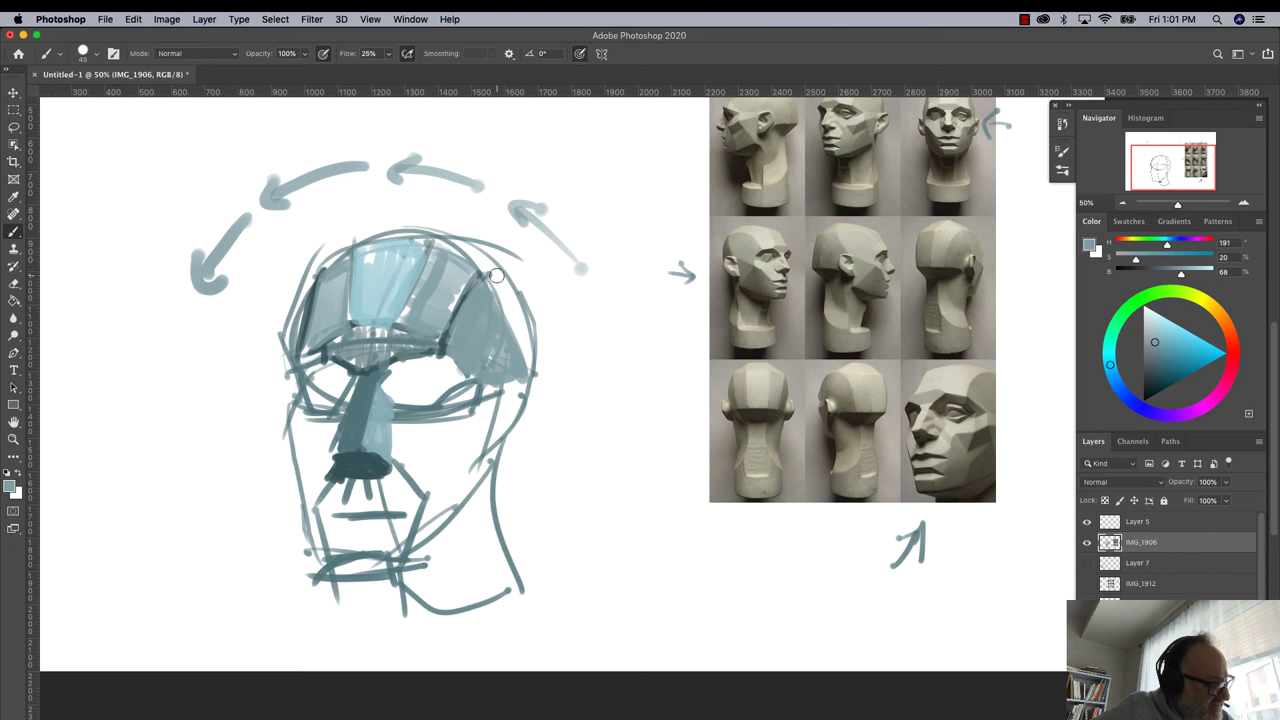
- Extend the sampled temple tone over the rear side of the skull and block in the ear
alt+click(488, 312)
mouse_move(510, 282)
mouse_down()
mouse_move(492, 305)
mouse_move(513, 320)
mouse_move(508, 303)
mouse_move(530, 350)
mouse_move(507, 374)
mouse_move(504, 356)
mouse_up()
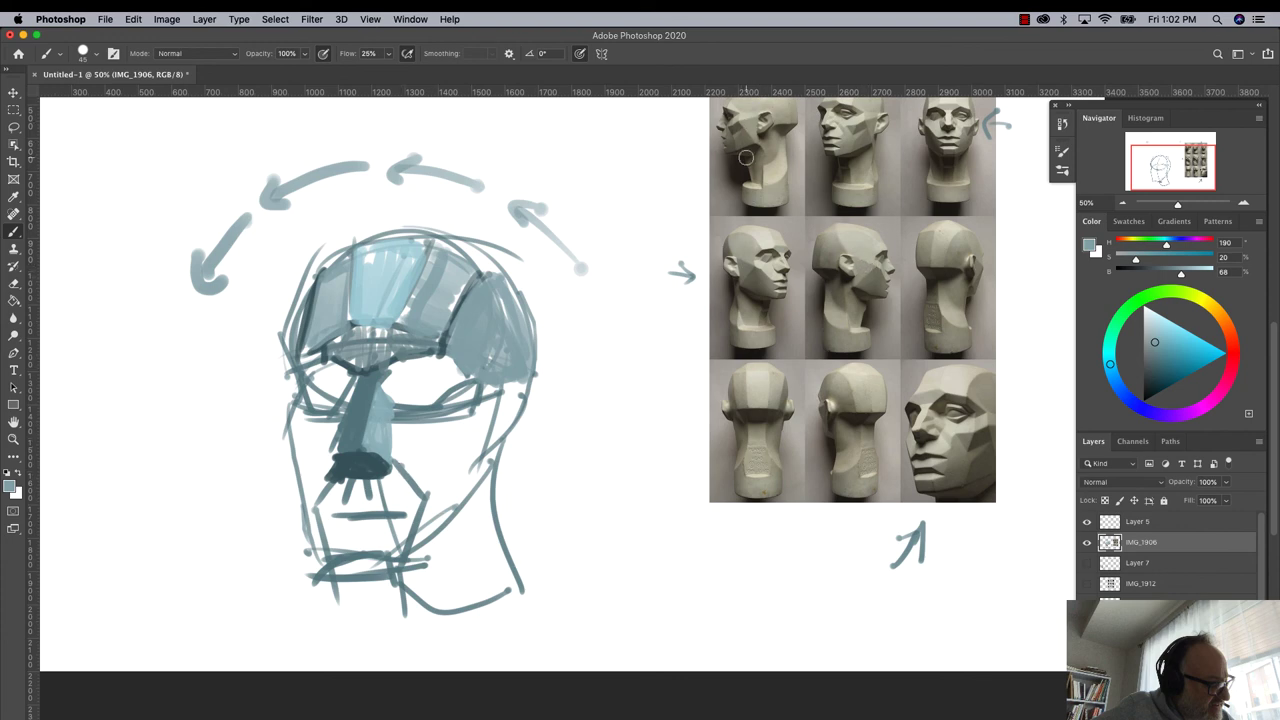
mouse_move(532, 378)
mouse_down()
mouse_move(522, 427)
mouse_move(534, 373)
mouse_move(471, 421)
mouse_move(487, 457)
mouse_move(471, 396)
mouse_move(479, 450)
mouse_move(492, 437)
mouse_move(482, 384)
mouse_move(512, 419)
mouse_move(530, 391)
mouse_up()
- Fill the side cheek plane with dark teal (190, 63%, 47%) and mark the area under the jaw on the central profile reference
click(1167, 370)
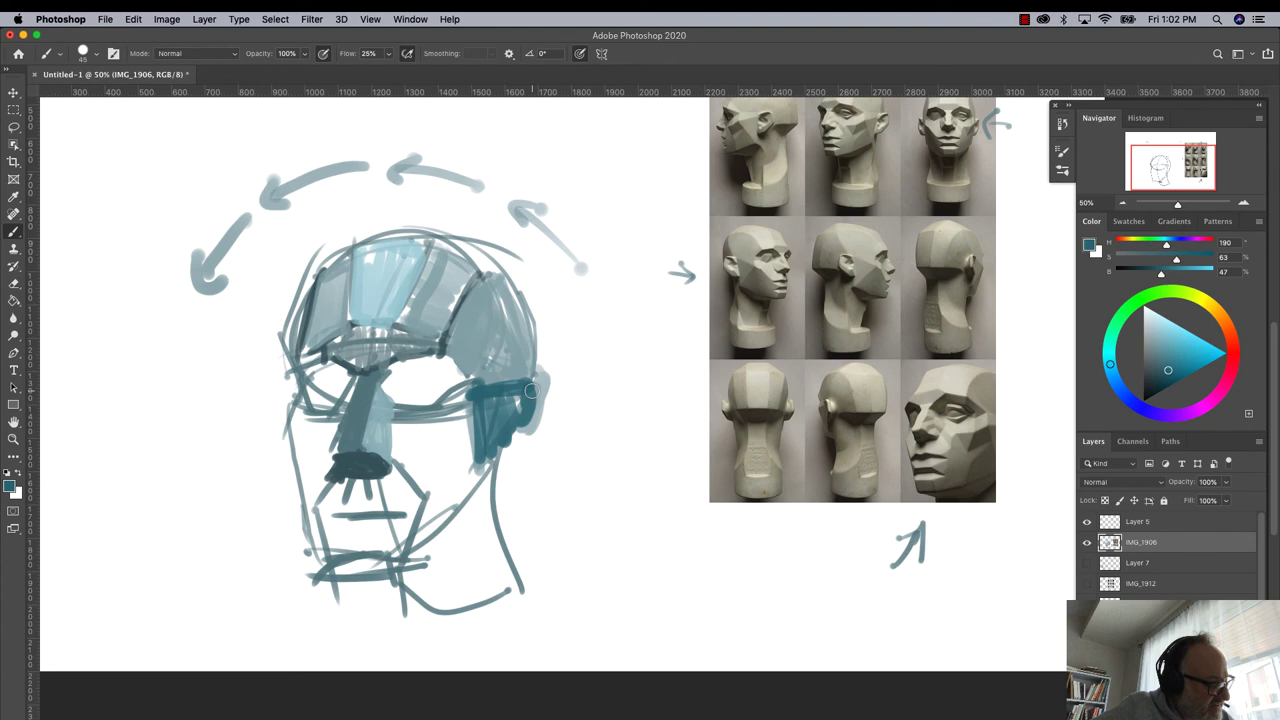
mouse_move(531, 392)
mouse_down()
mouse_move(466, 418)
mouse_move(486, 462)
mouse_move(464, 407)
mouse_move(528, 399)
mouse_move(482, 460)
mouse_move(484, 405)
mouse_move(470, 462)
mouse_up()
mouse_move(884, 318)
mouse_down()
mouse_move(890, 330)
mouse_move(886, 300)
mouse_up()
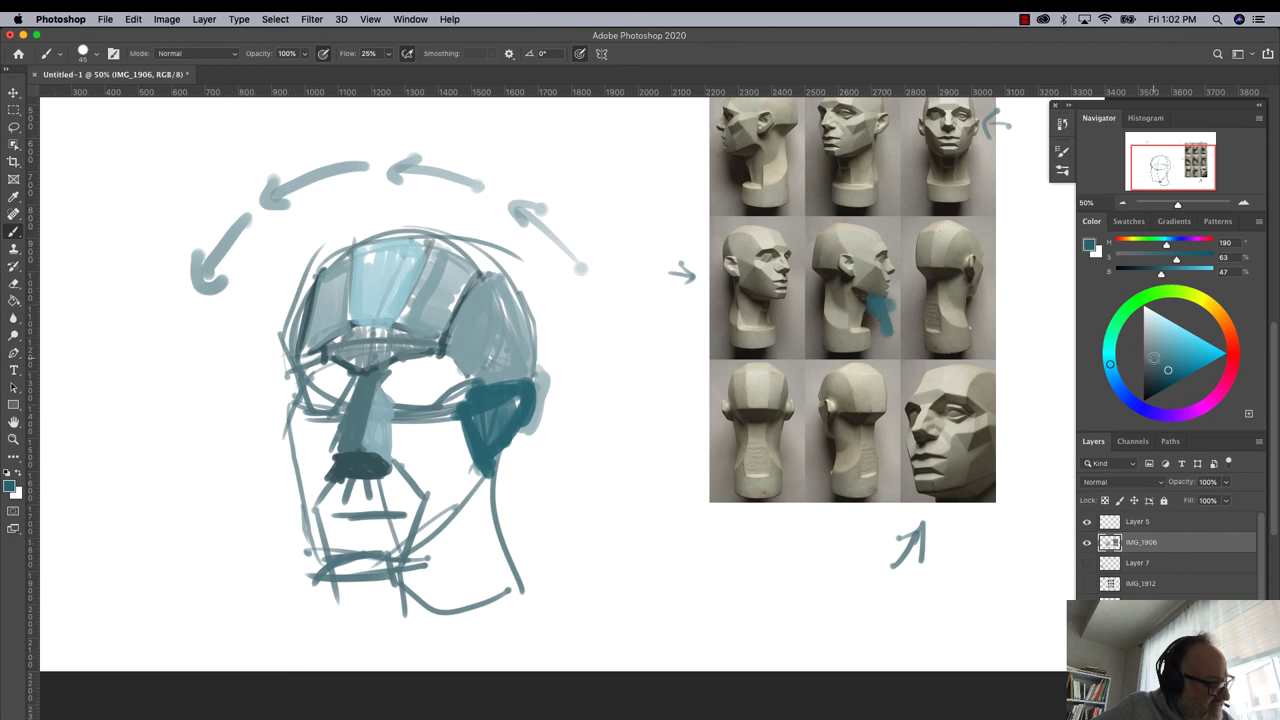
- Fill the front cheek plane with bright cyan (190, 64%, 89%) and the plane along the lower jaw with near-black teal (190, 100%, 17%)
click(1190, 341)
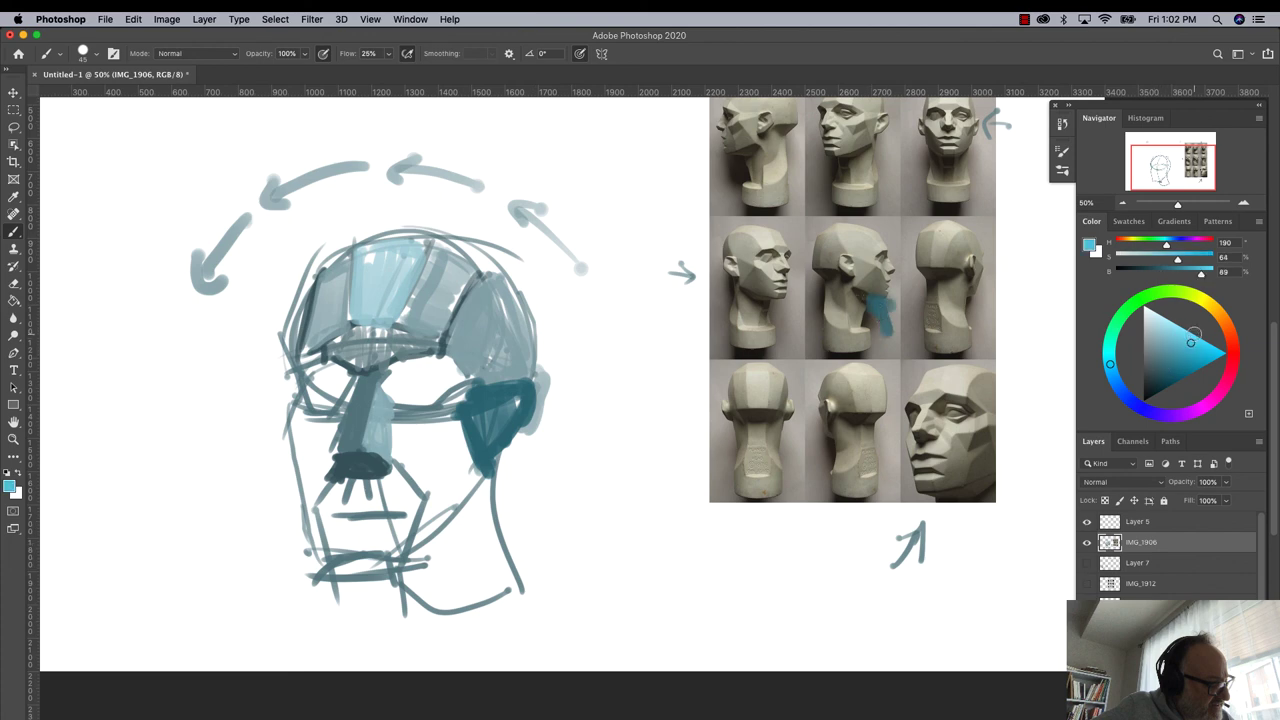
mouse_move(452, 424)
mouse_down()
mouse_move(390, 431)
mouse_move(401, 453)
mouse_move(393, 437)
mouse_move(458, 443)
mouse_move(452, 462)
mouse_move(441, 418)
mouse_move(420, 420)
mouse_move(474, 479)
mouse_move(427, 500)
mouse_move(455, 481)
mouse_move(446, 490)
mouse_move(420, 441)
mouse_move(423, 490)
mouse_move(395, 463)
mouse_move(453, 432)
mouse_move(401, 429)
mouse_move(402, 456)
mouse_move(465, 442)
mouse_move(466, 458)
mouse_move(419, 501)
mouse_move(448, 426)
mouse_move(398, 428)
mouse_move(421, 416)
mouse_move(401, 426)
mouse_move(424, 480)
mouse_up()
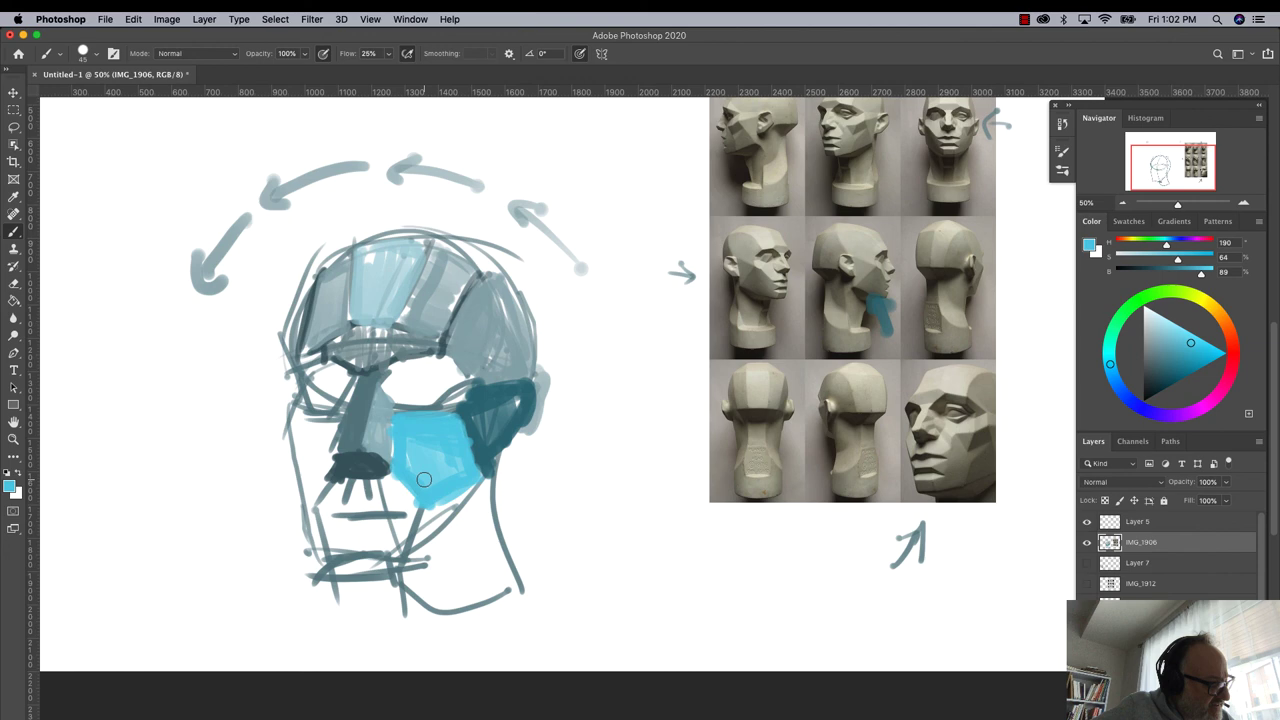
alt+click(504, 393)
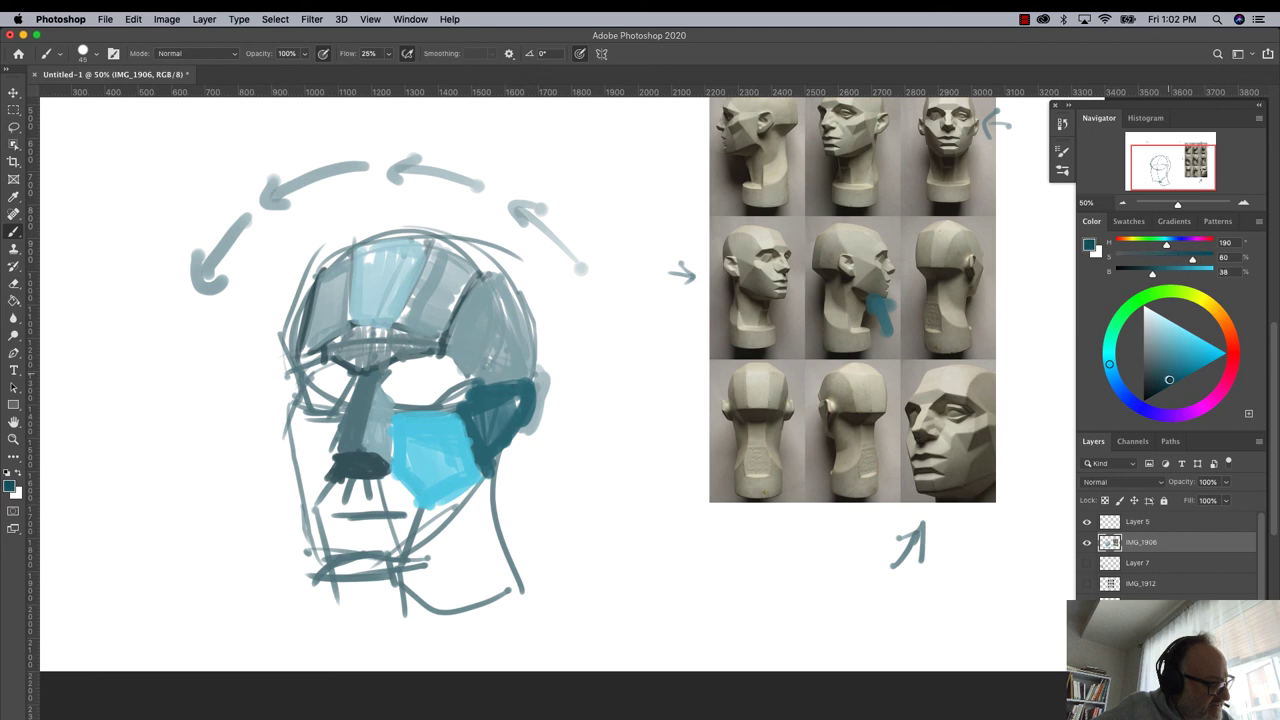
alt+click(481, 482)
drag(488, 476, 418, 556)
click(1157, 393)
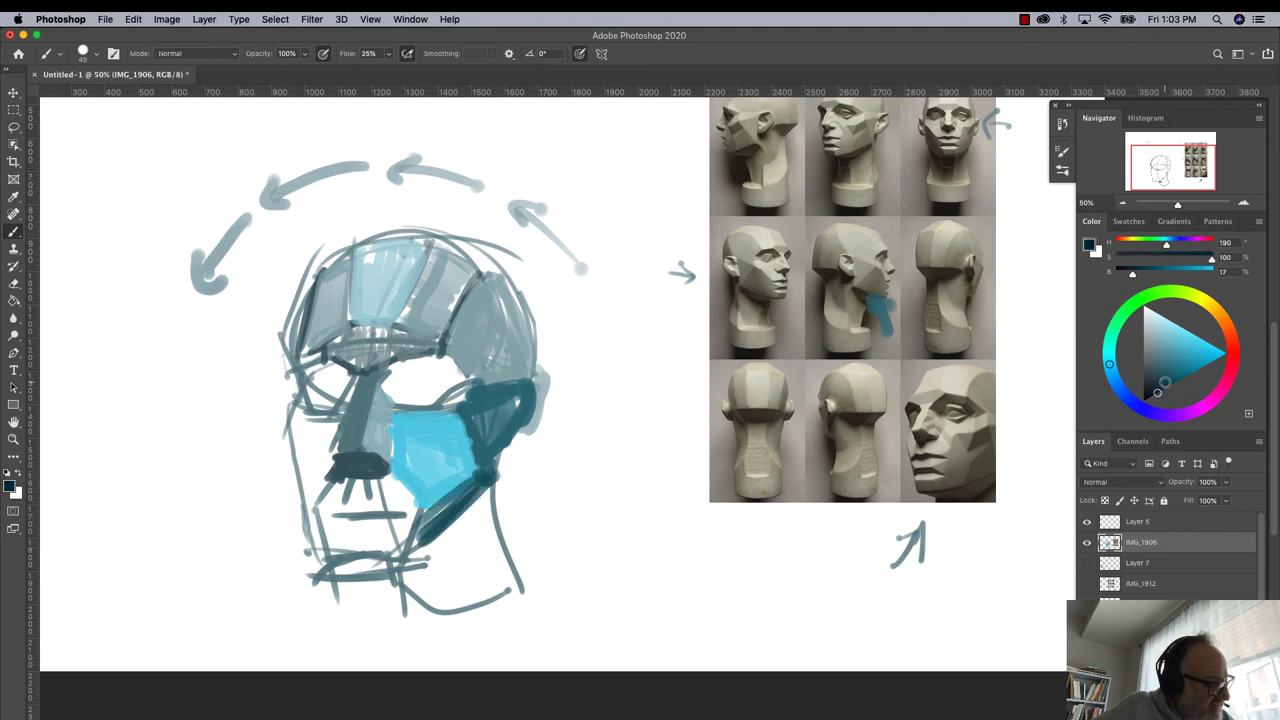
mouse_move(484, 478)
mouse_down()
mouse_move(416, 532)
mouse_move(495, 477)
mouse_move(414, 555)
mouse_move(419, 533)
mouse_move(406, 562)
mouse_up()
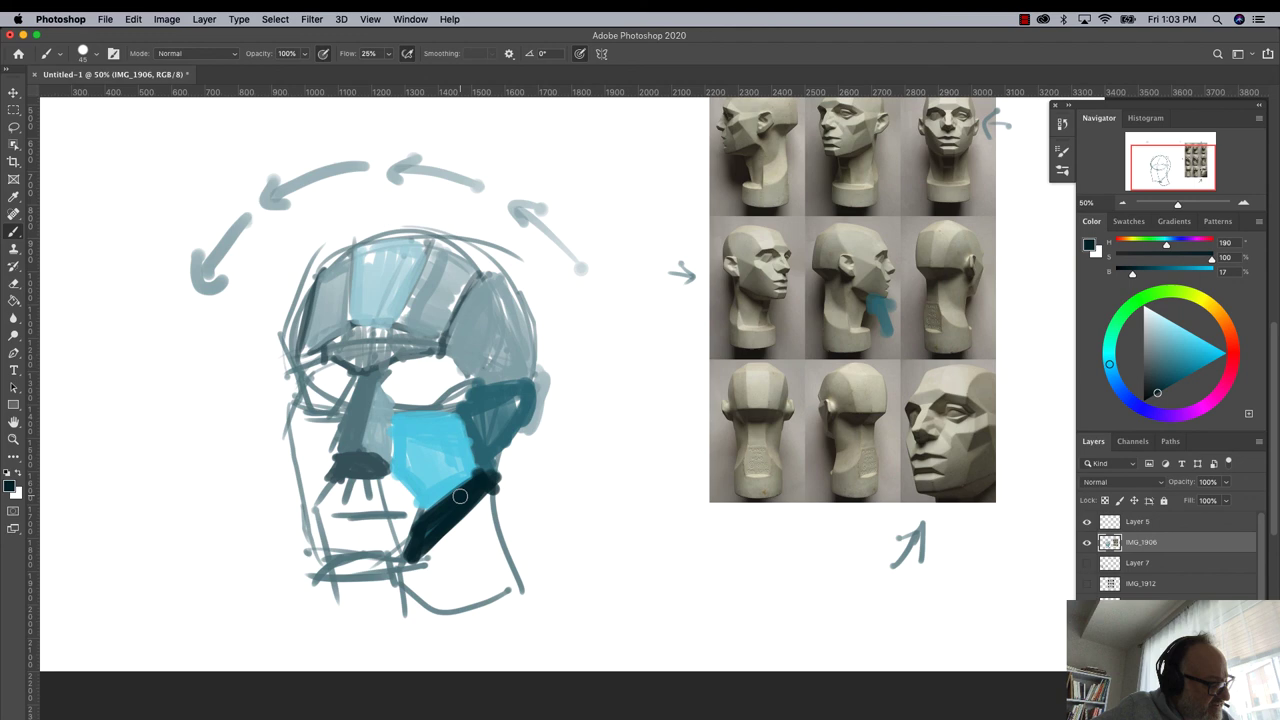
- Fill the chin plane beside the dark jaw plane with muted teal (190, 49%, 52%)
alt+click(460, 496)
mouse_move(376, 556)
mouse_down()
mouse_move(336, 563)
mouse_move(382, 552)
mouse_up()
drag(1160, 257, 1167, 271)
mouse_move(392, 556)
mouse_down()
mouse_move(342, 572)
mouse_move(376, 551)
mouse_move(332, 562)
mouse_move(410, 560)
mouse_move(310, 566)
mouse_up()
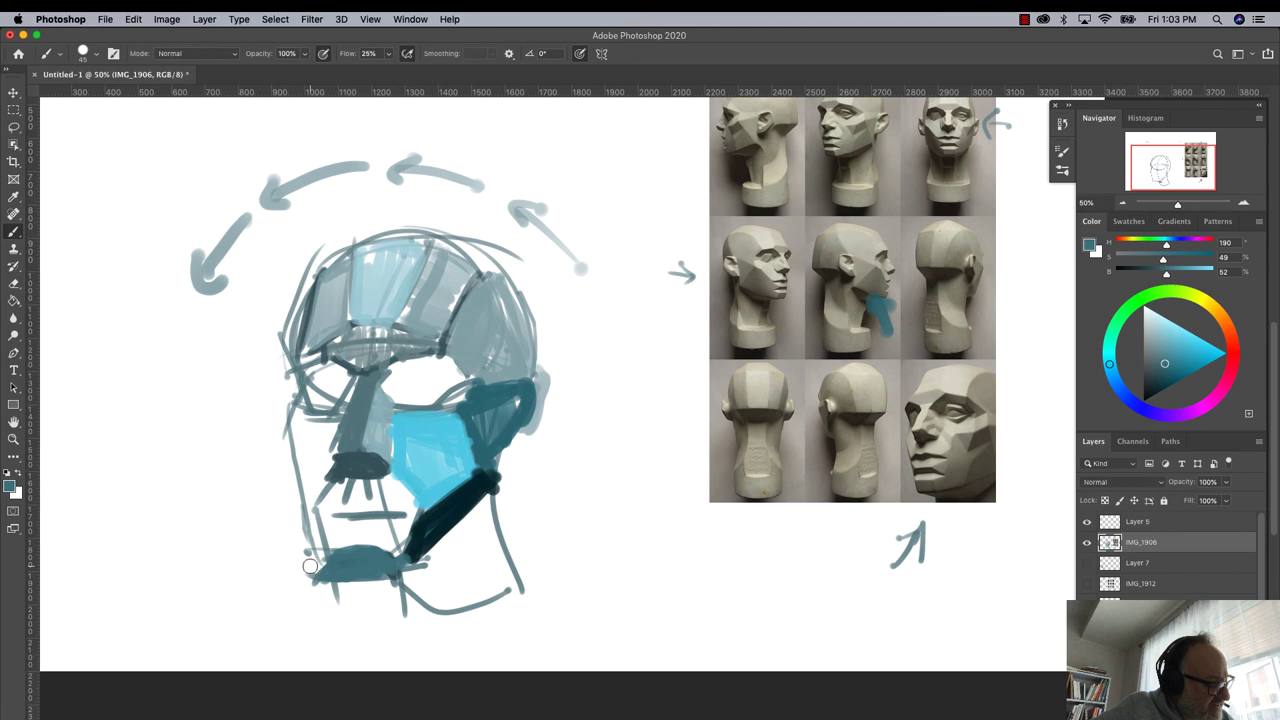
click(1023, 19)
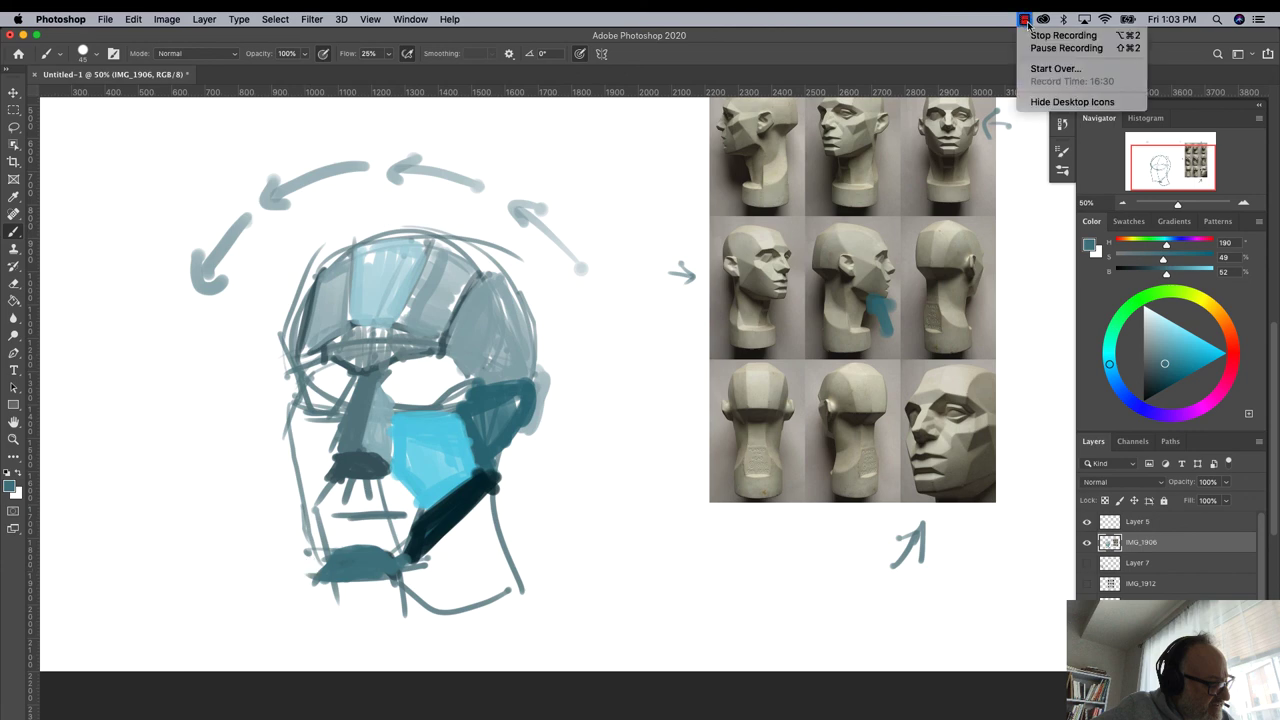
click(1040, 36)
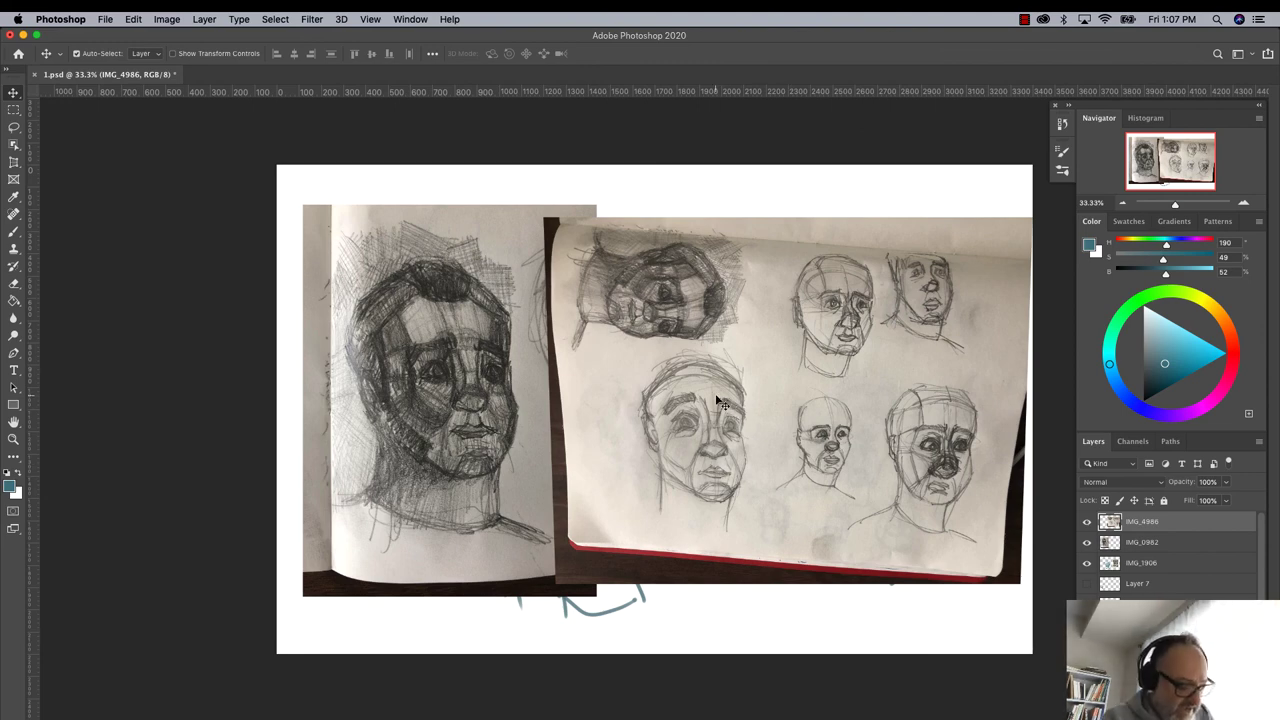
- Add a new layer on top and shift the sketchbook photo of several small heads slightly down the canvas
key(super+shift+alt+n)
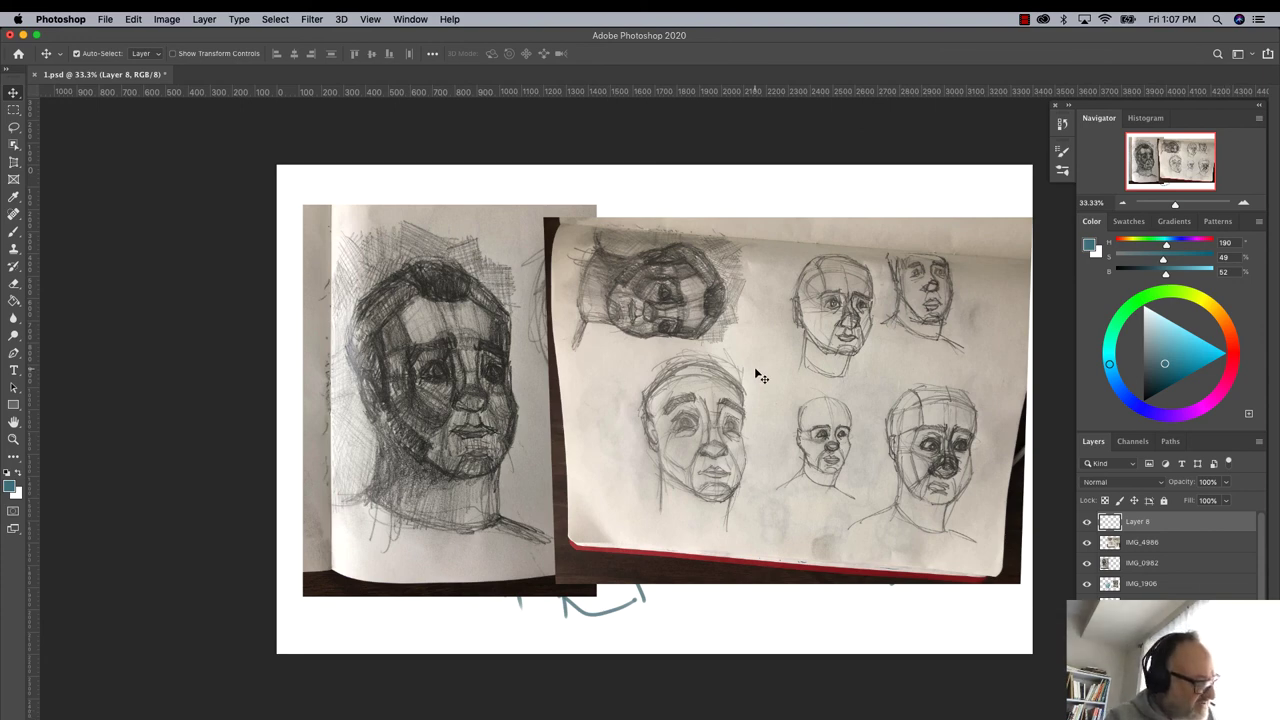
mouse_move(996, 400)
mouse_down()
mouse_move(948, 382)
mouse_move(998, 427)
mouse_up()
click(1155, 520)
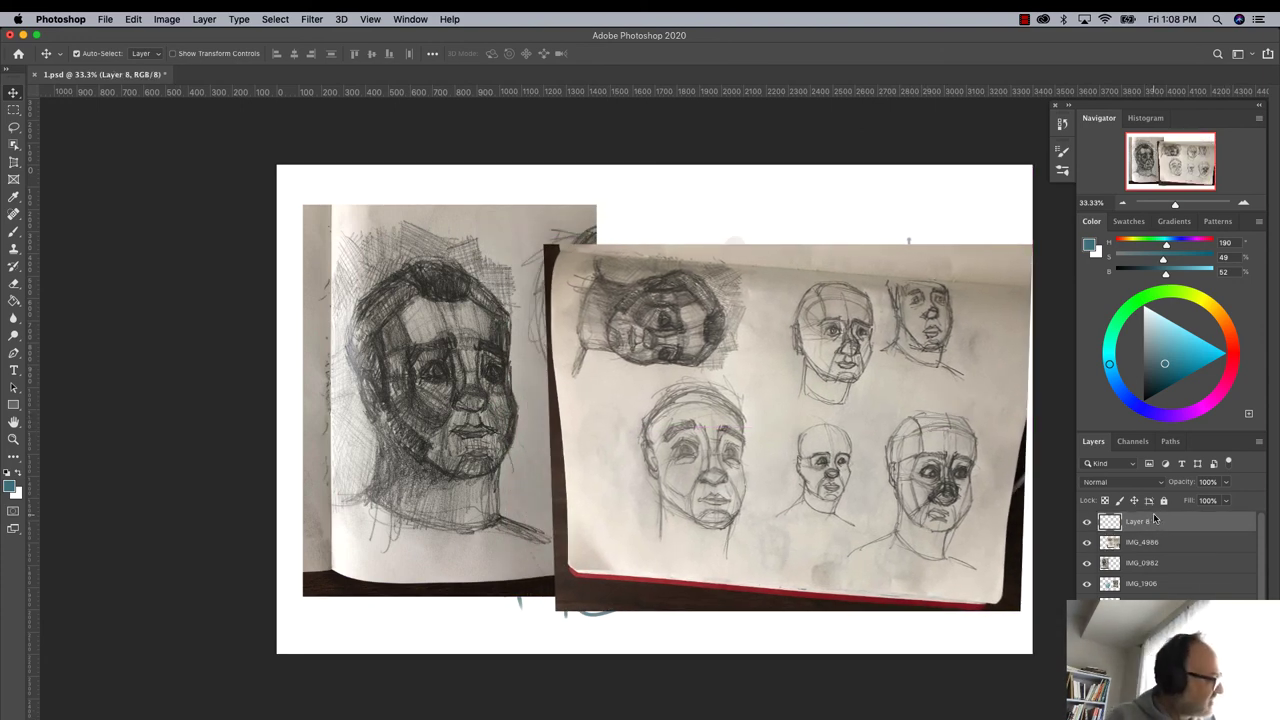
- Draw an angular contour around the skull of the lower-right head sketch with a size 30 brush in grey-blue (190, 18%, 55%)
click(14, 231)
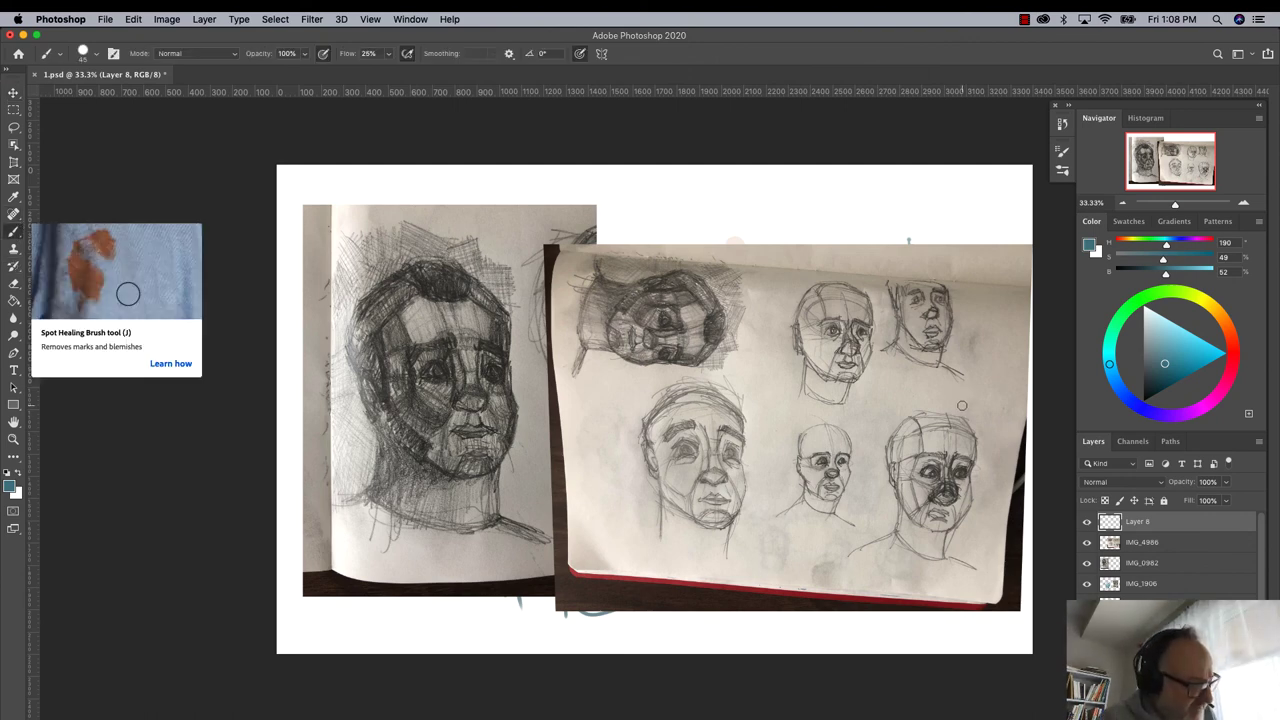
key(bracketleft)
key(bracketleft)
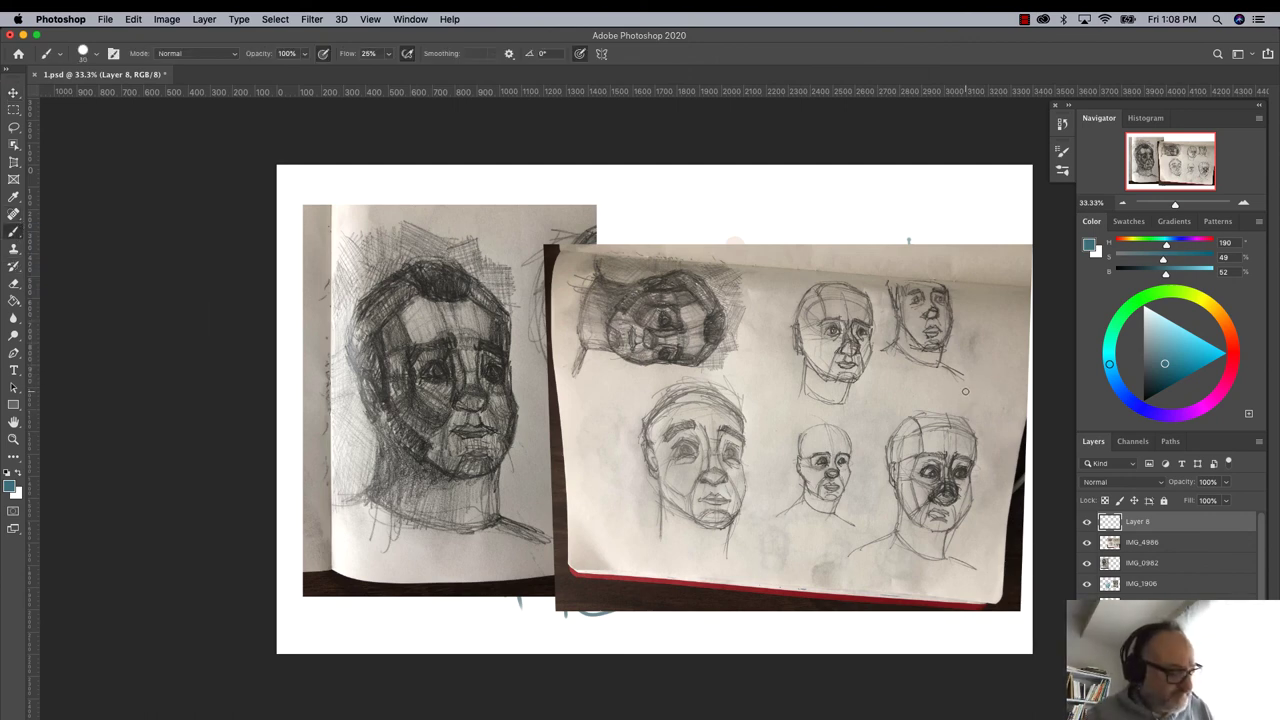
click(1151, 352)
mouse_move(975, 405)
mouse_down()
mouse_move(915, 394)
mouse_move(883, 414)
mouse_up()
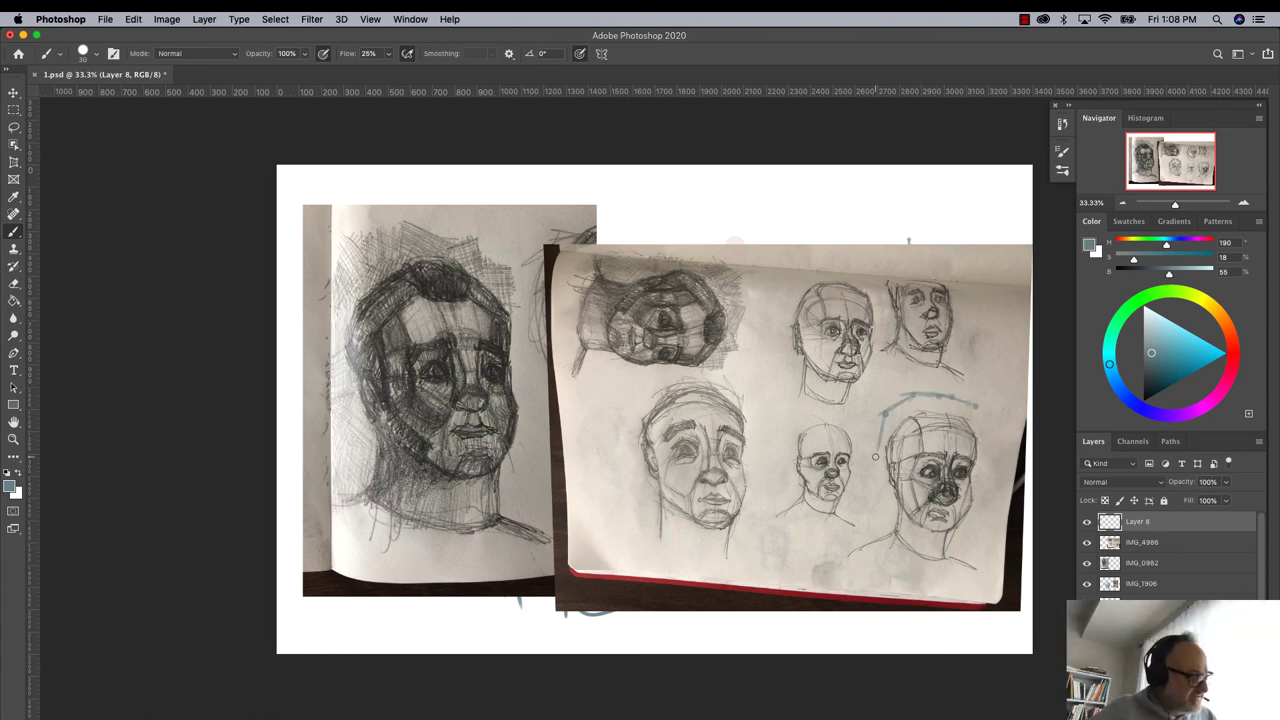
drag(879, 442, 886, 409)
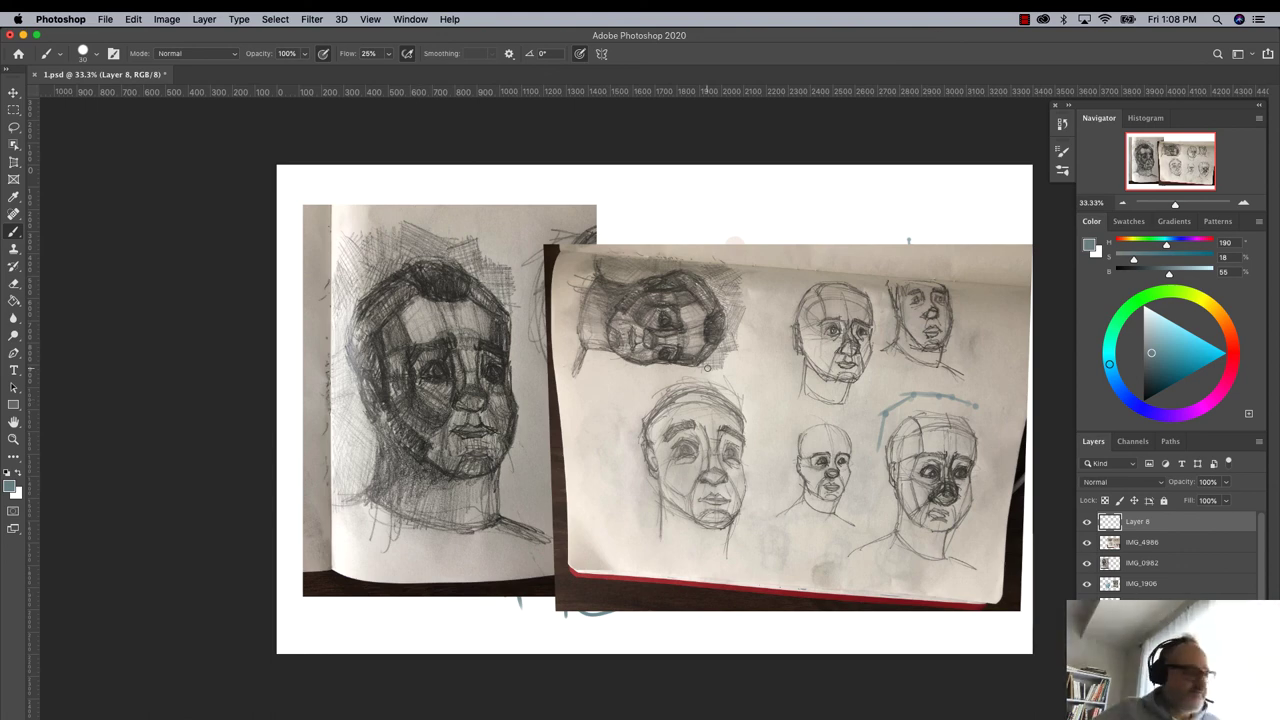
- Handwrite "COPY REF" in the white area above the sketchbook photo of small heads
drag(651, 184, 682, 218)
mouse_move(682, 188)
mouse_down()
mouse_move(688, 202)
mouse_move(718, 184)
mouse_move(826, 210)
mouse_move(838, 186)
mouse_move(816, 200)
mouse_up()
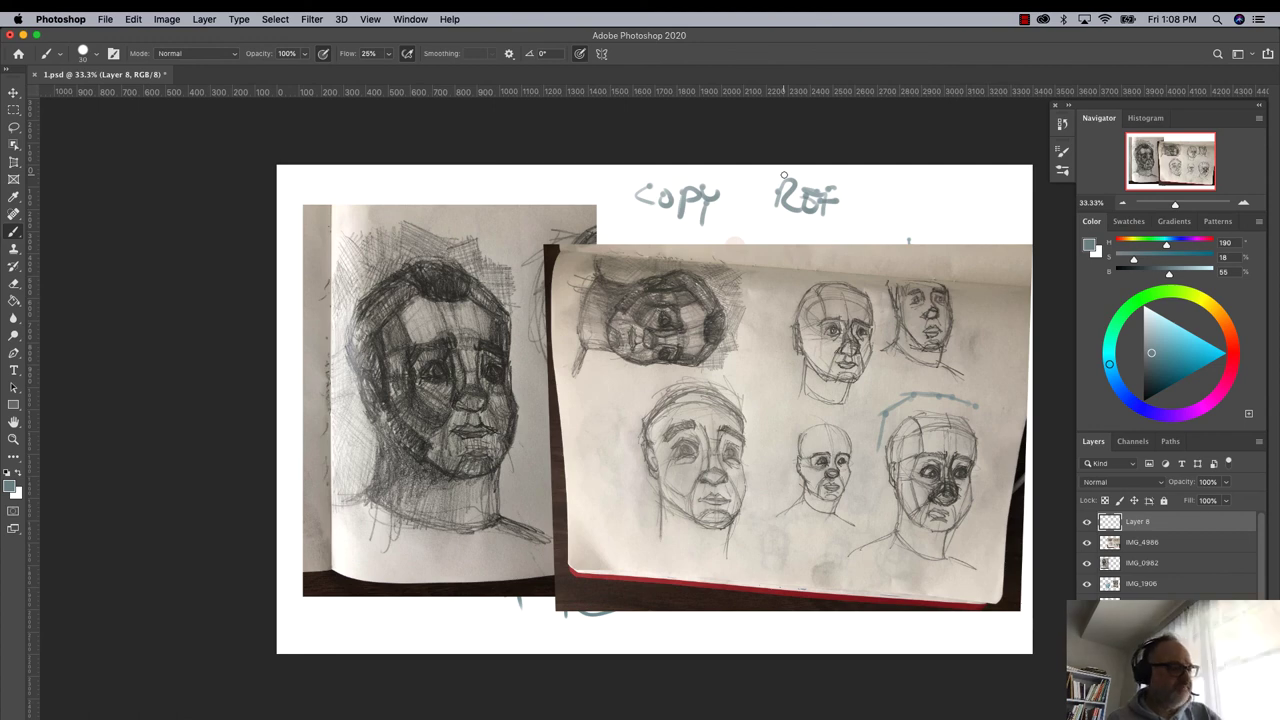
click(1024, 19)
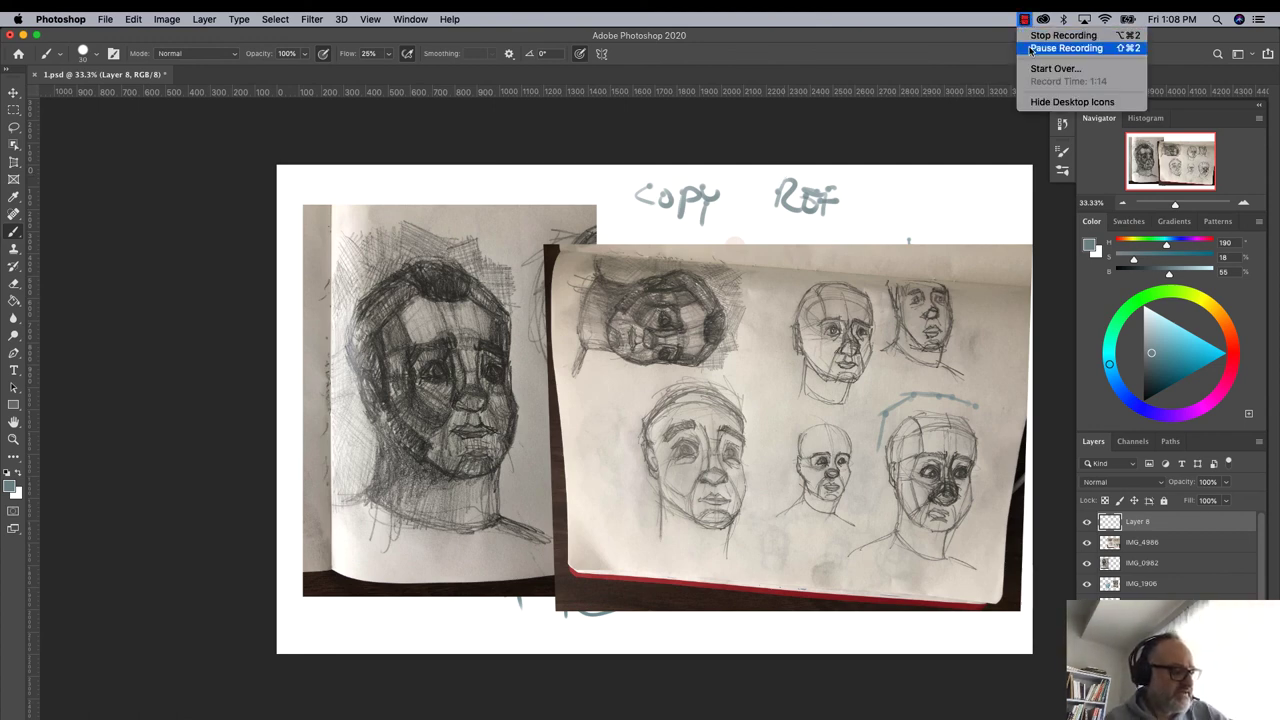